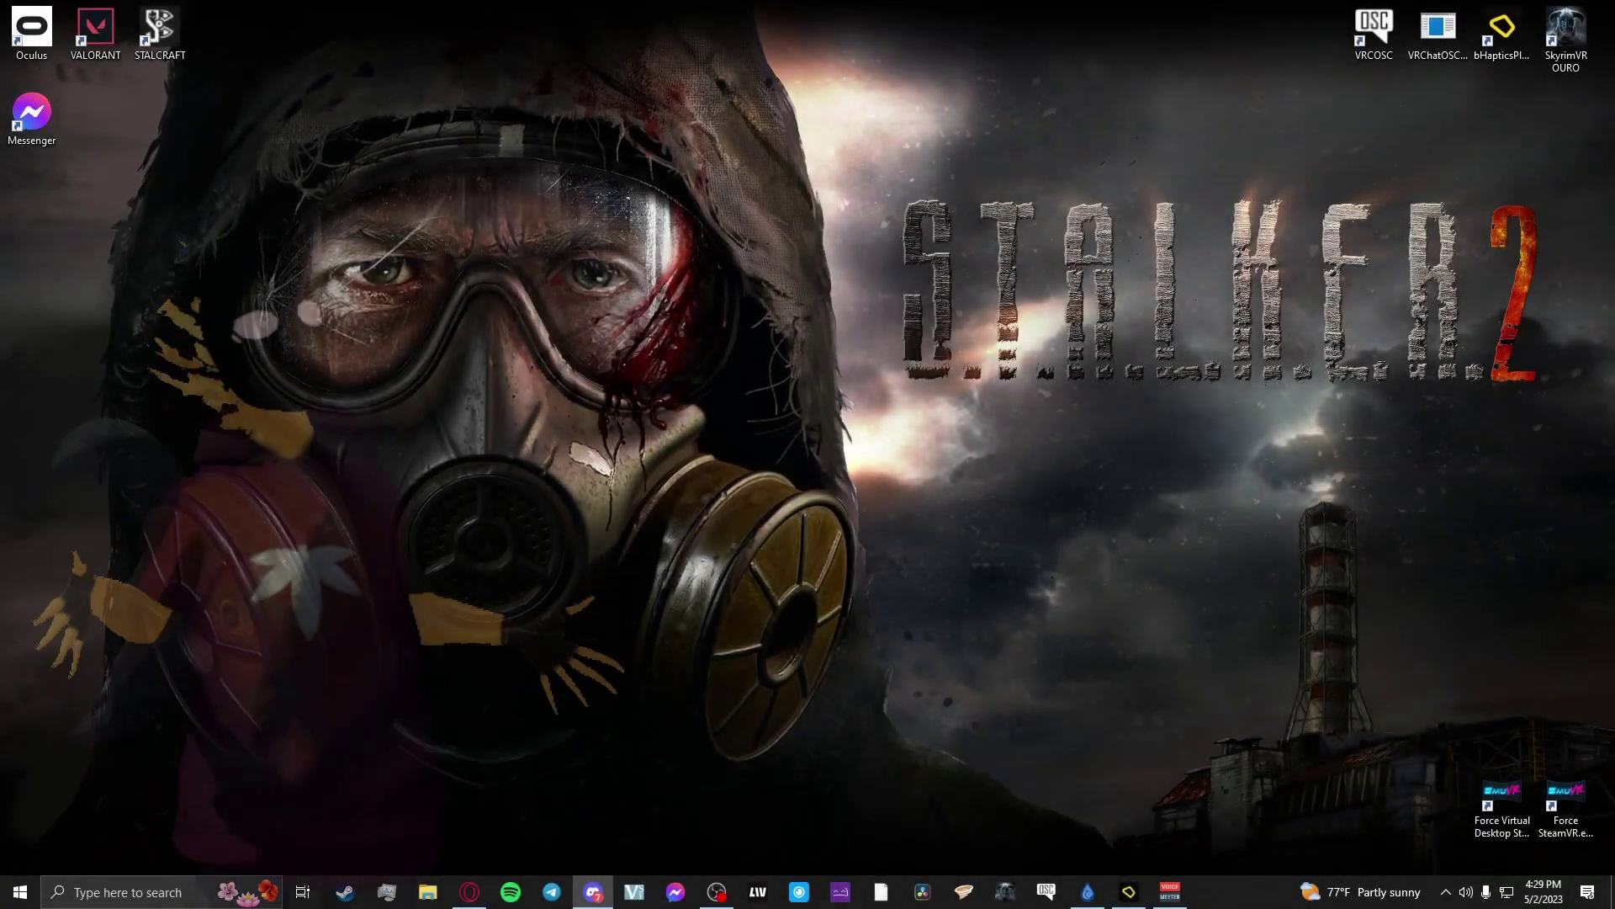
Create a new folder named GAMMA in the root of the HDD (D:) drive using File Explorer
click(429, 894)
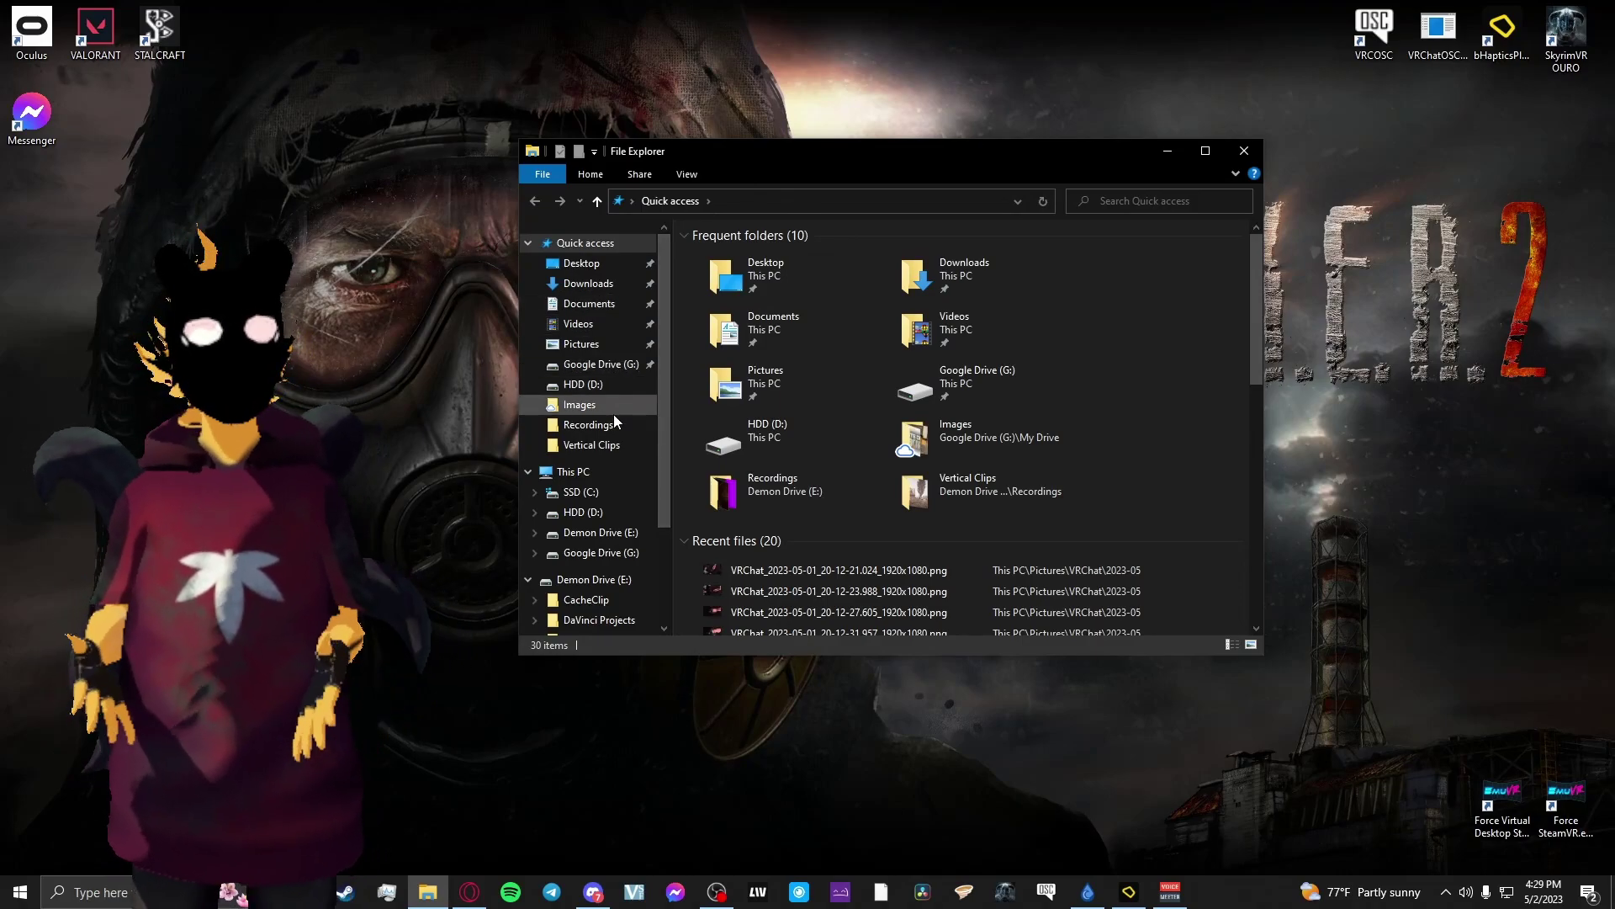
click(596, 387)
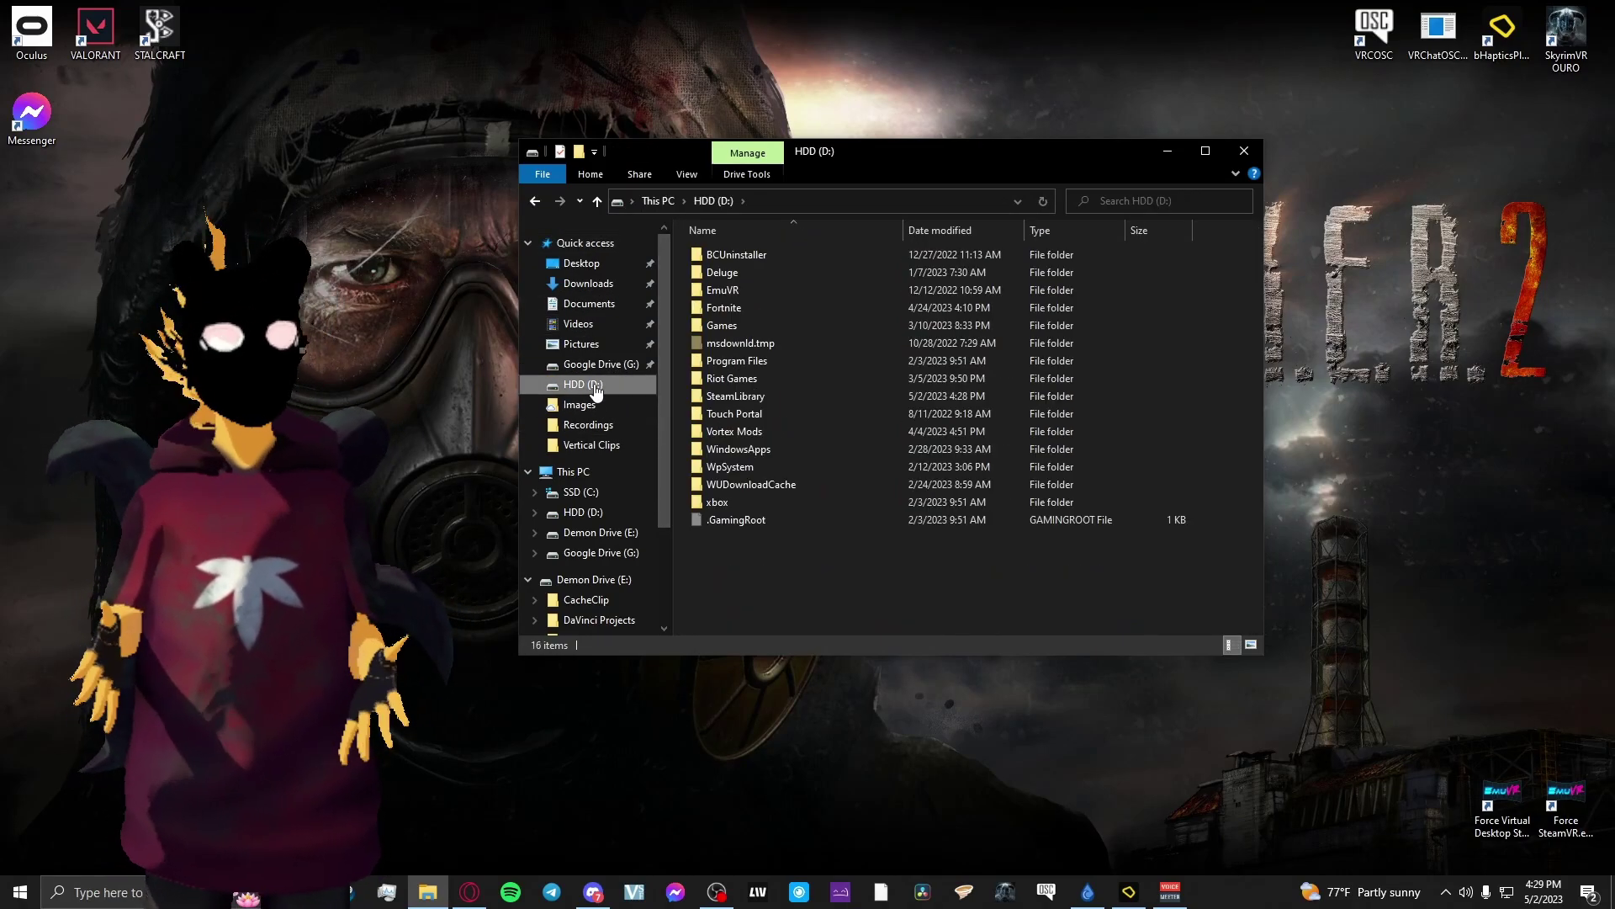
right_click(781, 580)
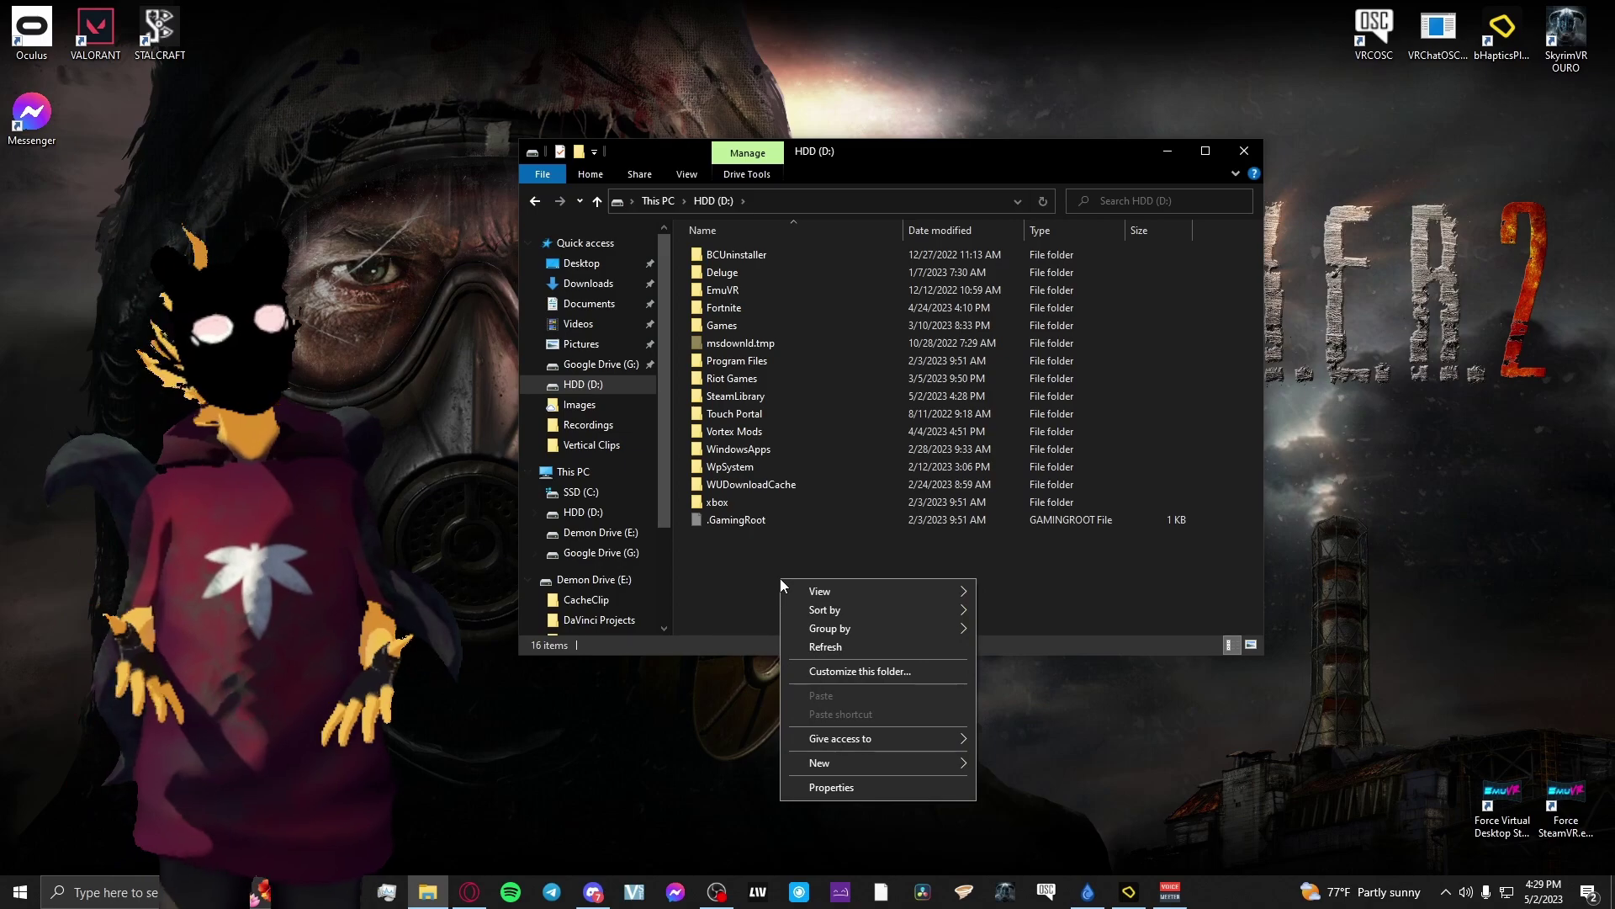
mouse_move(856, 764)
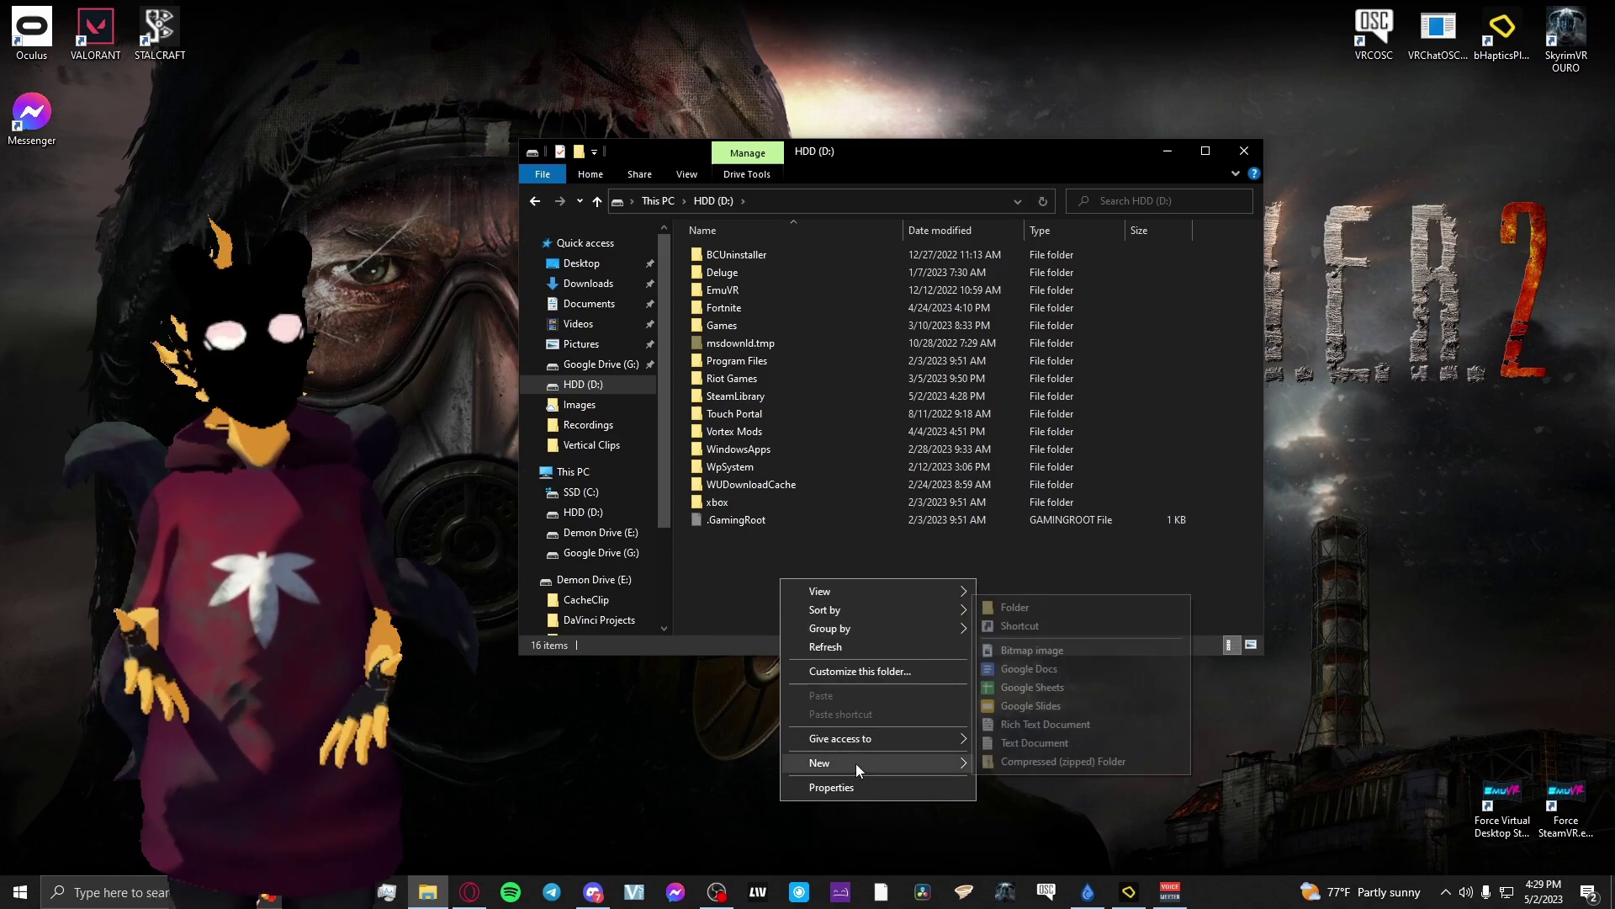
click(1043, 607)
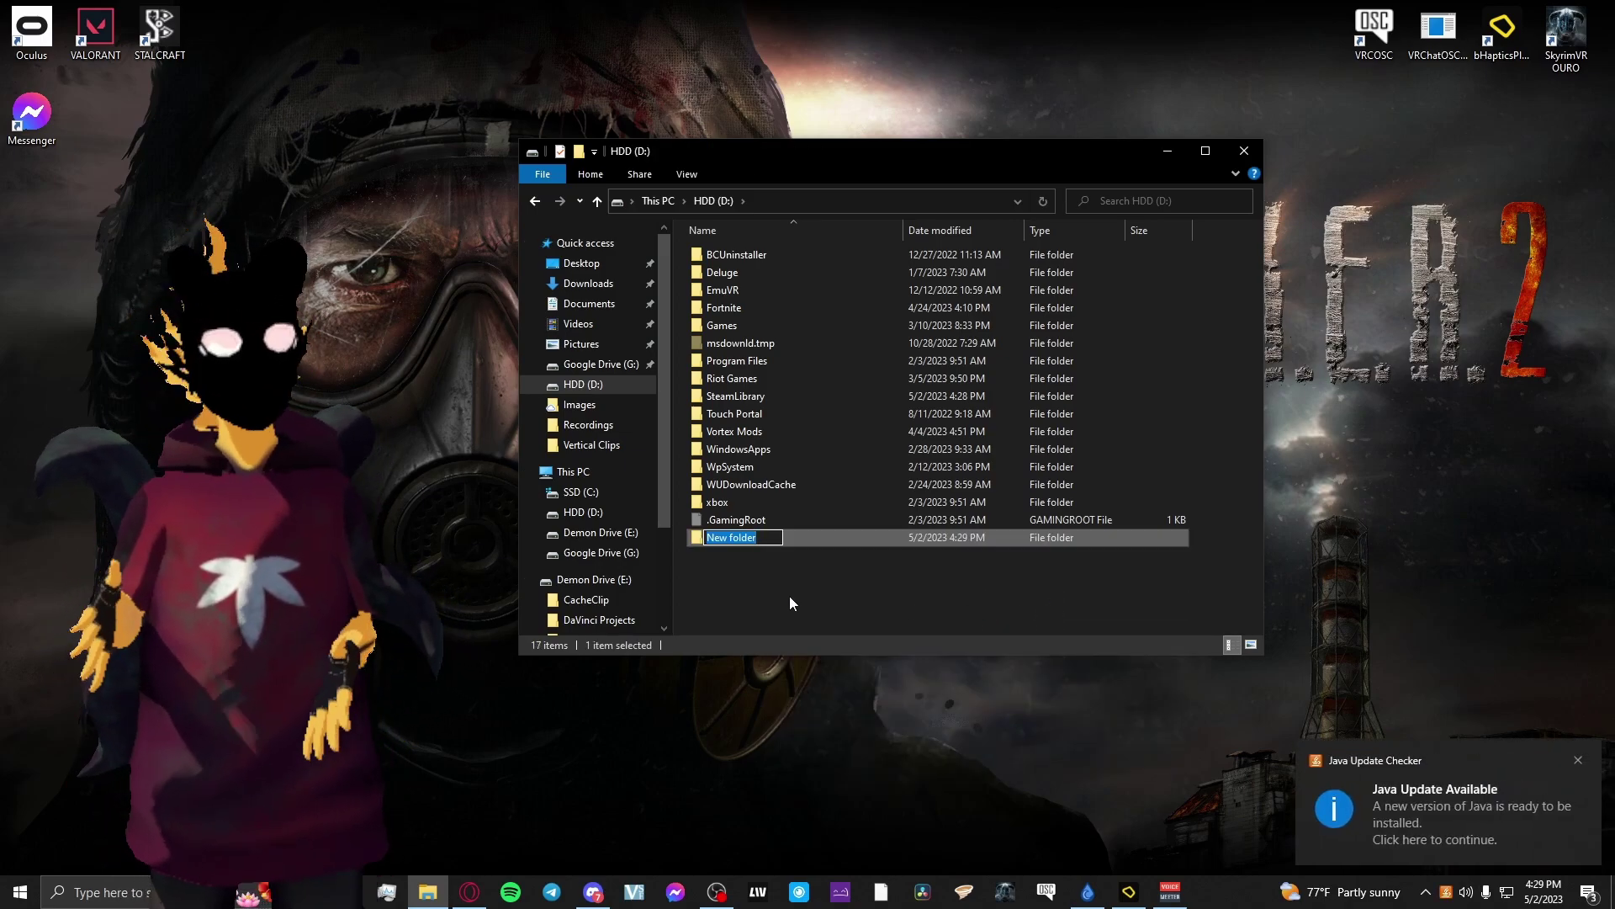
text(GAMMA)
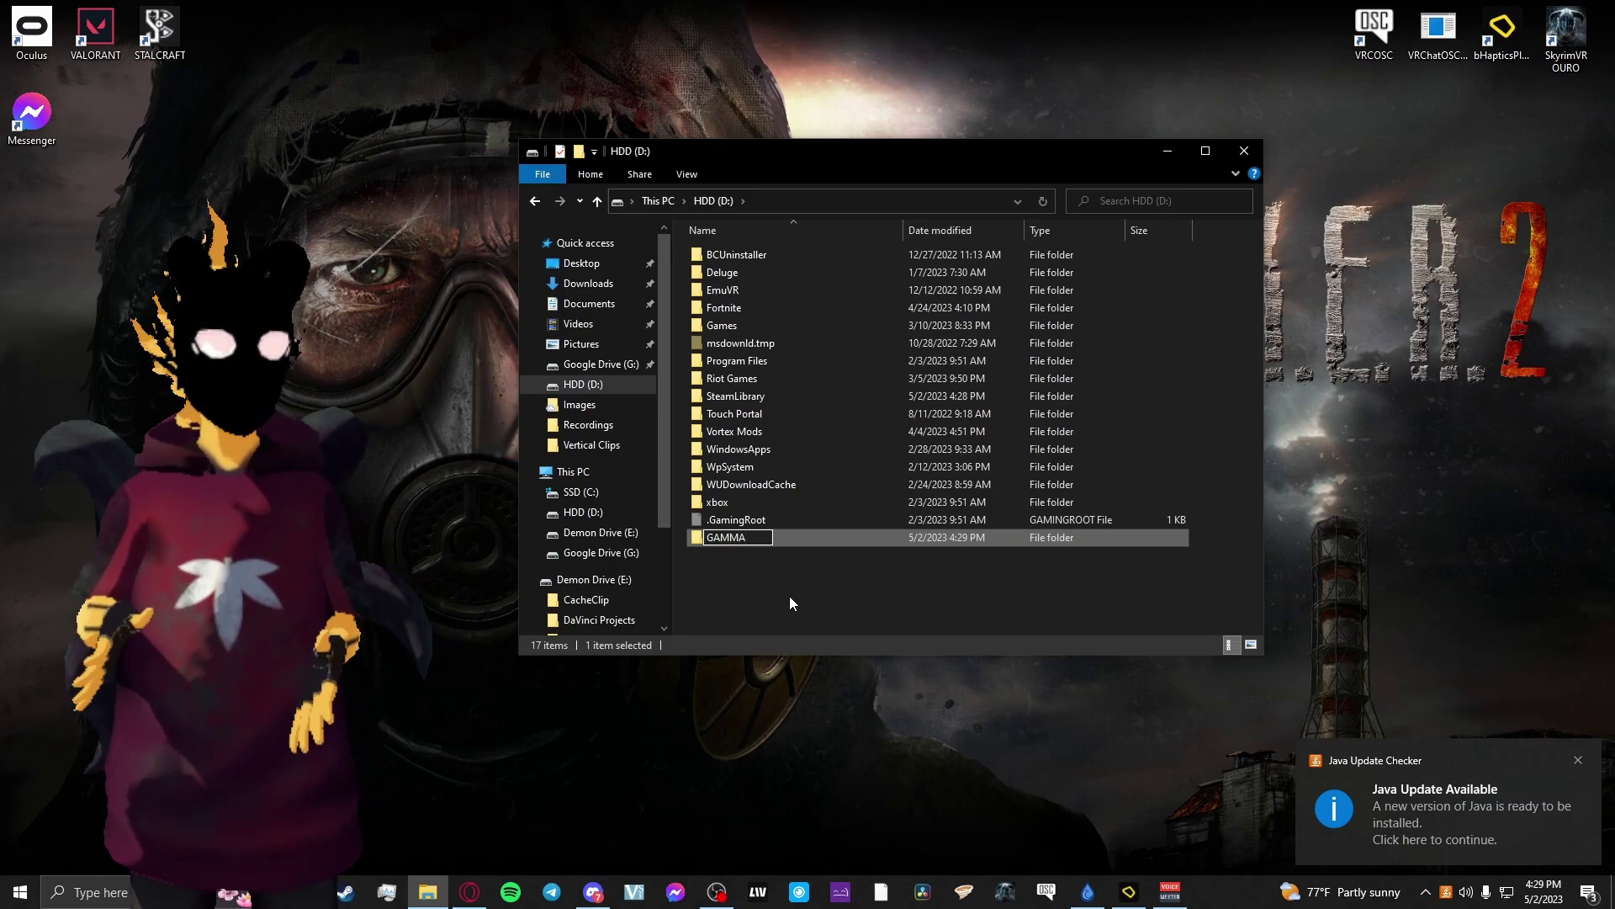
key(Return)
Dismiss the Java update notification and create a second folder named Anomaly in the root of drive D:
right_click(789, 596)
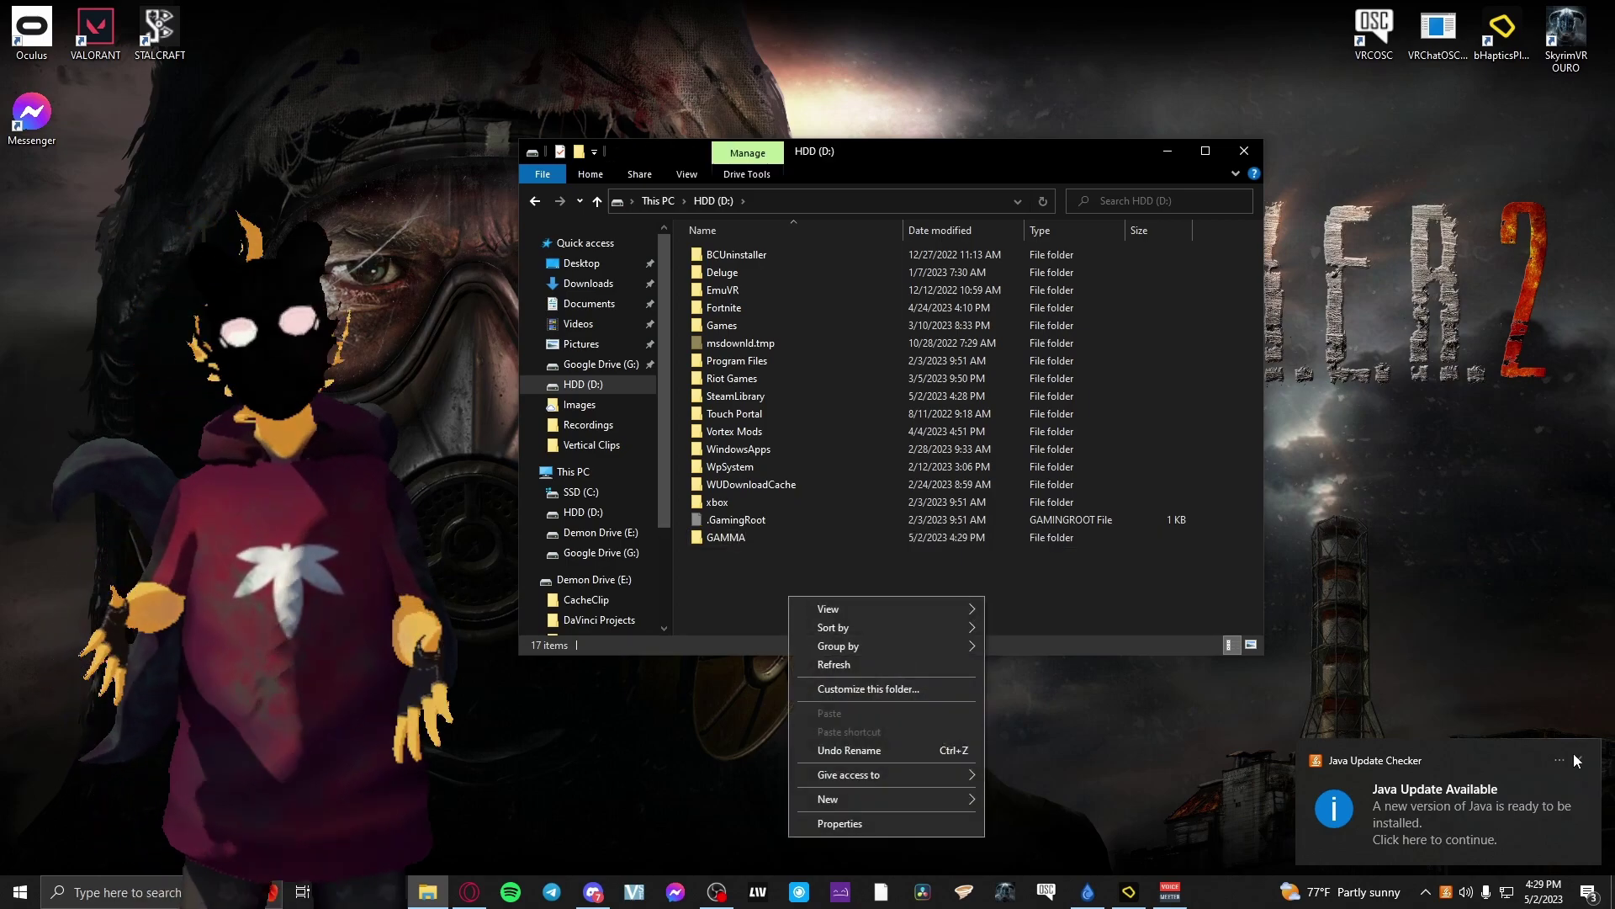
click(1481, 750)
right_click(890, 607)
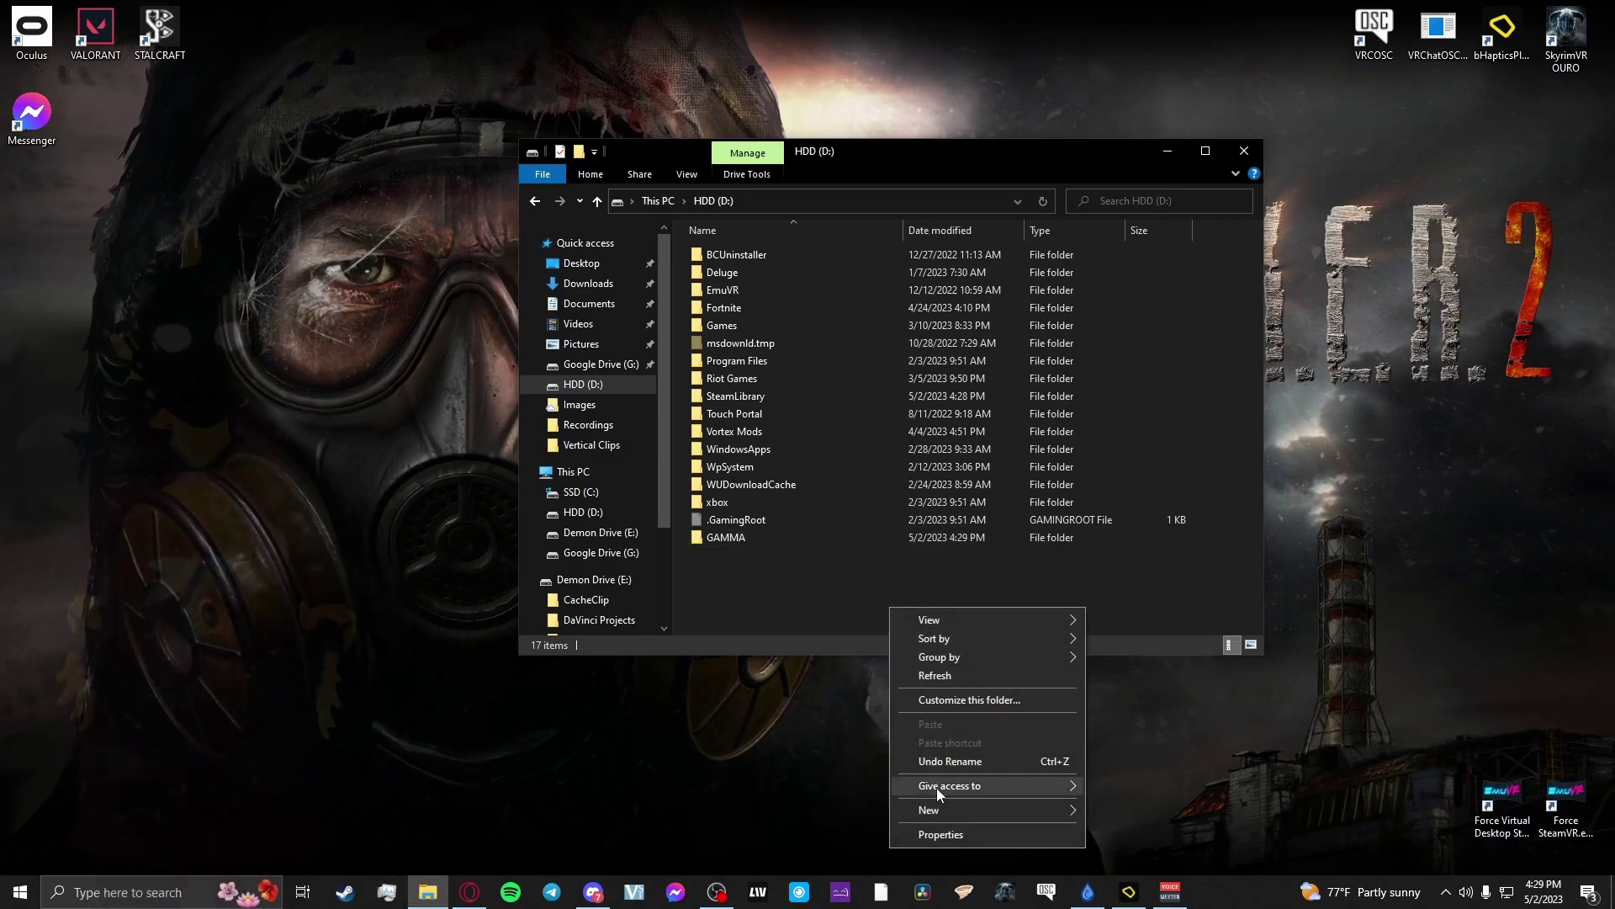
mouse_move(947, 806)
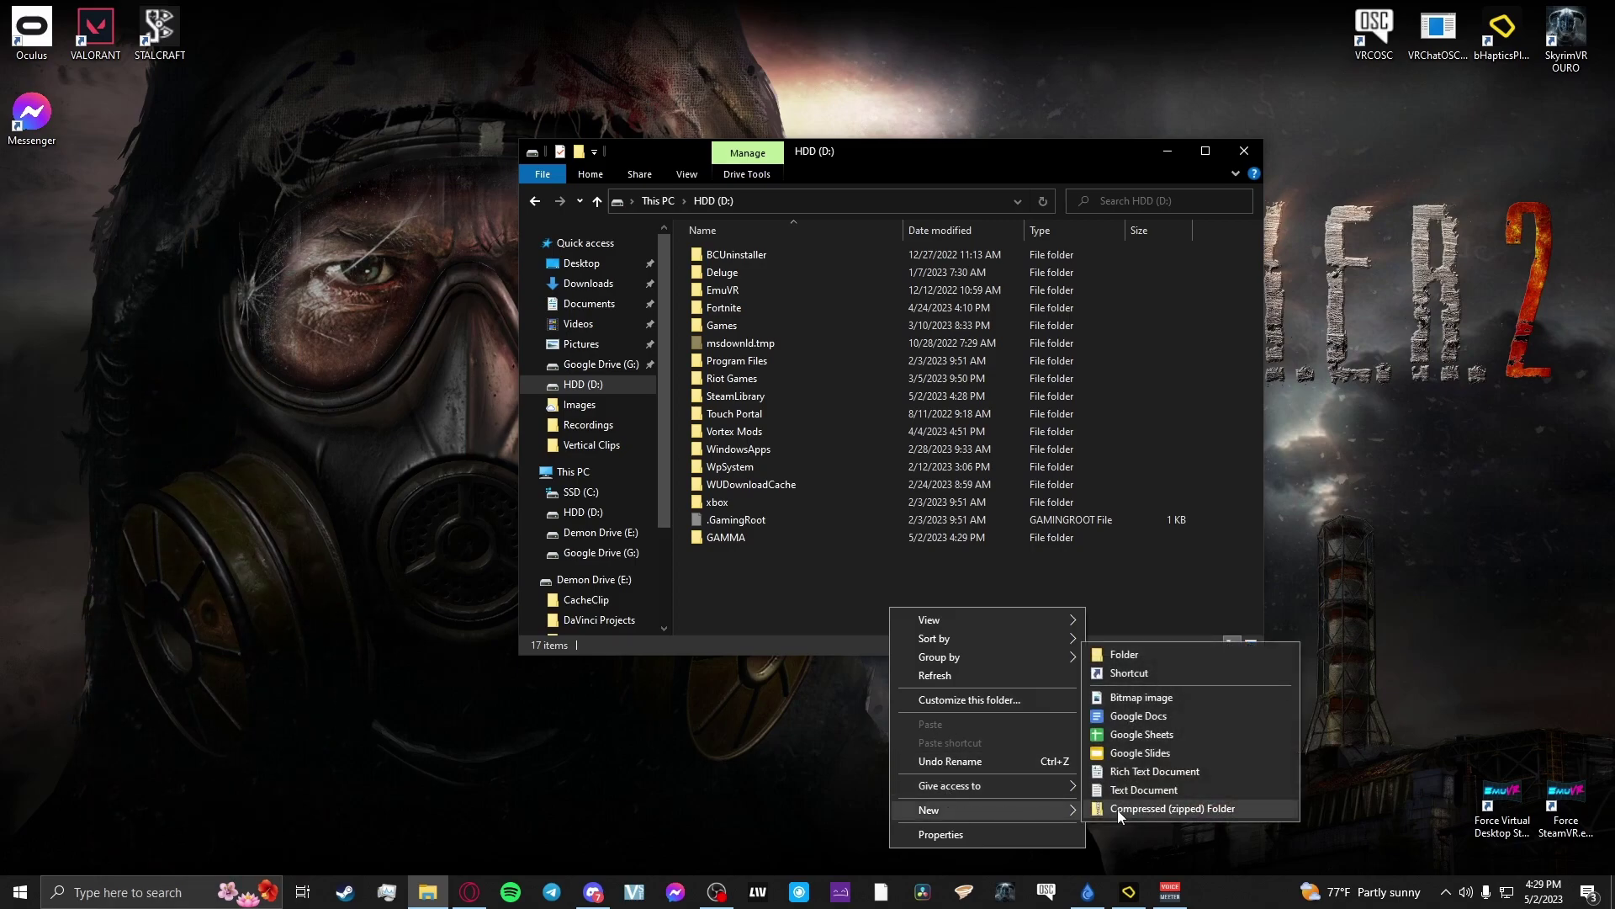
click(1146, 654)
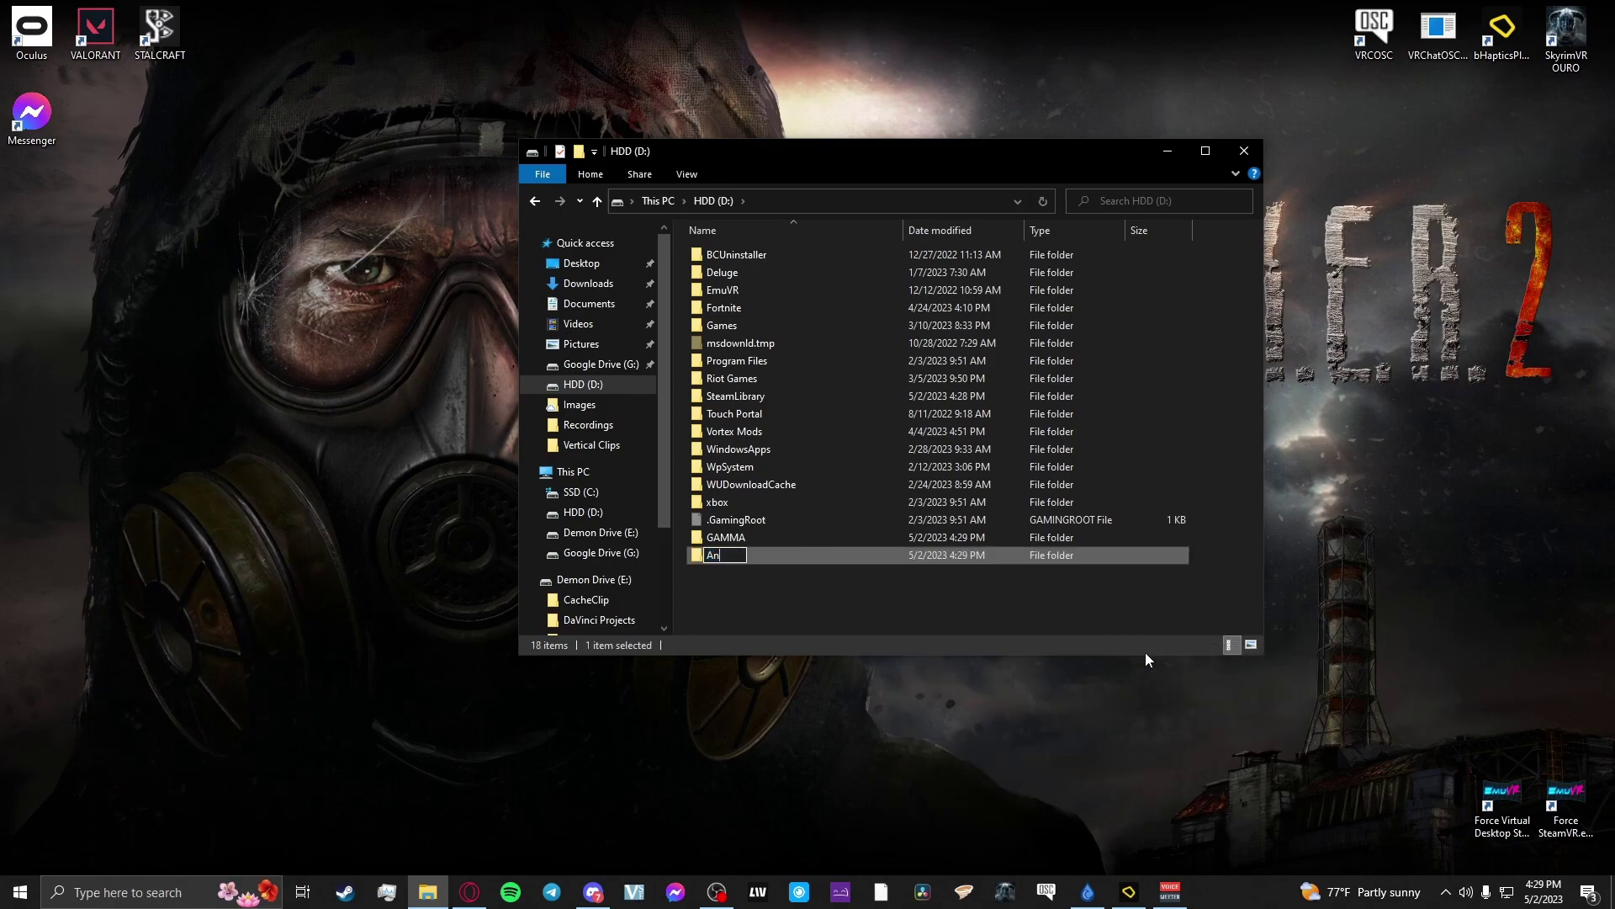
click(1077, 604)
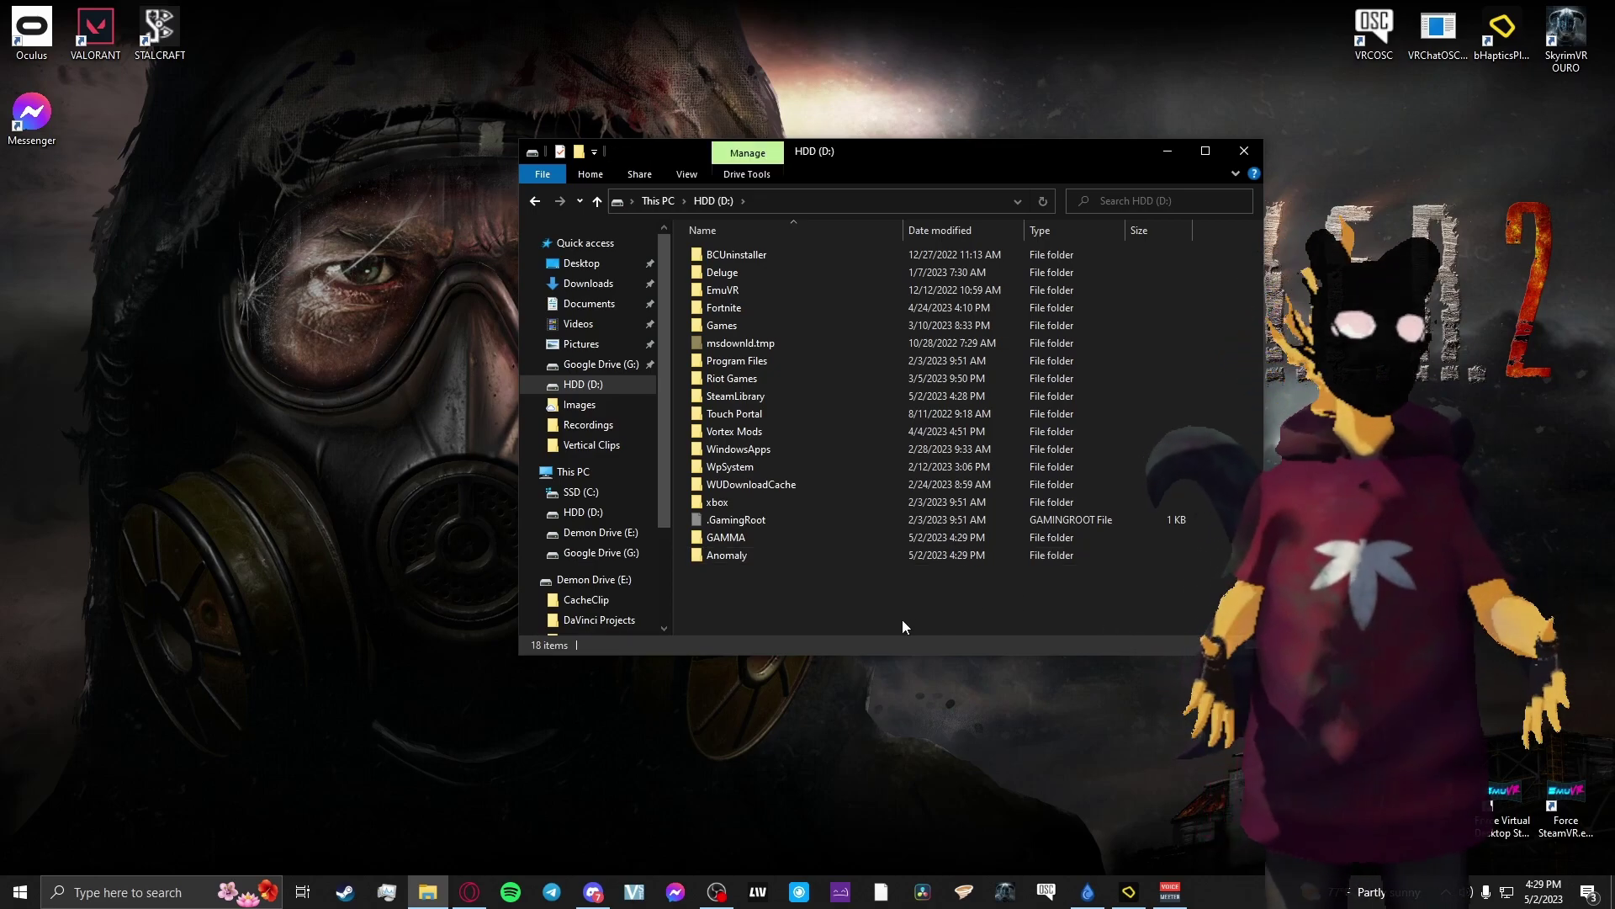
Search Windows for "exclus" and open the Virus & threat protection page of Windows Security
click(143, 895)
text(window)
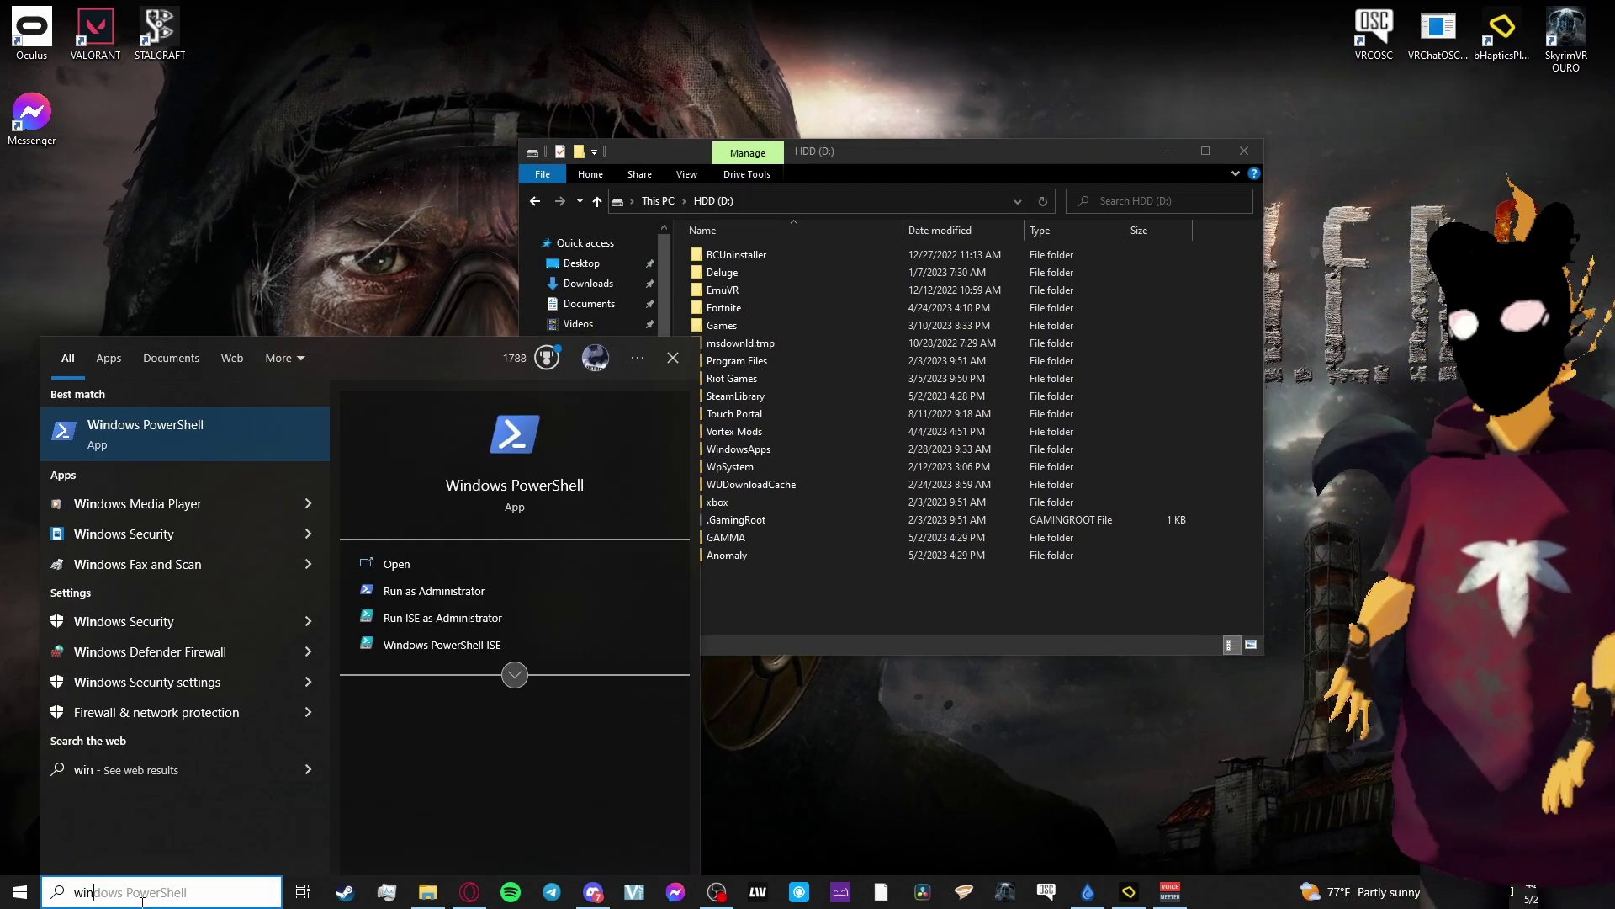
key(BackSpace)
key(BackSpace)
key(BackSpace)
key(BackSpace)
key(BackSpace)
key(BackSpace)
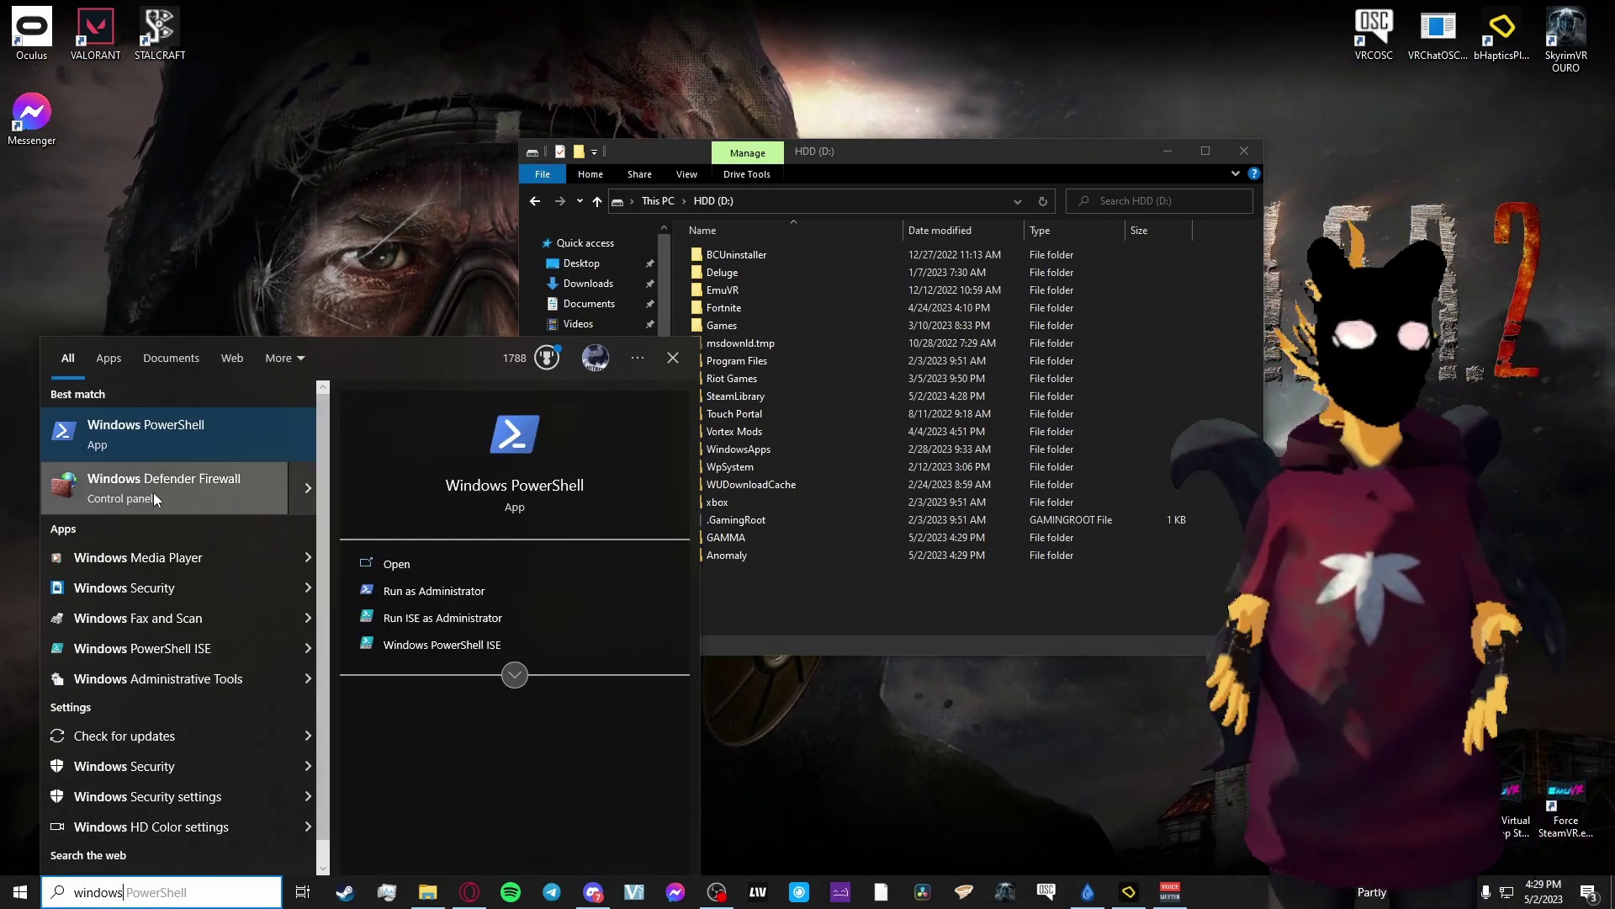
text(exclus)
click(164, 448)
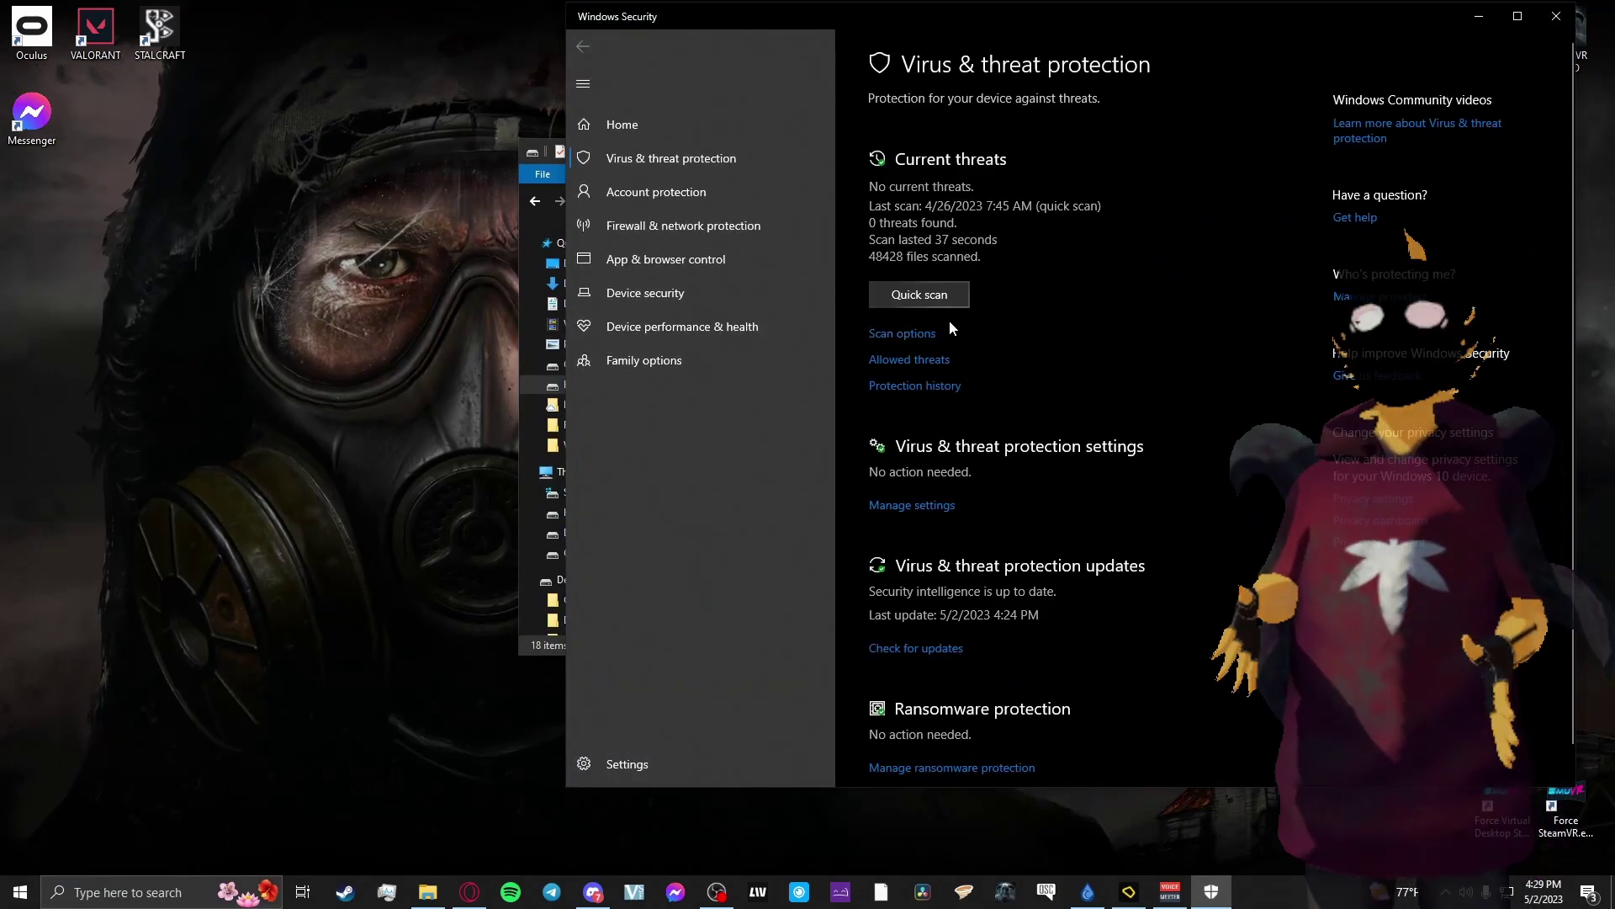
Open the Microsoft Defender Antivirus exclusions list from the virus and threat protection settings
click(894, 507)
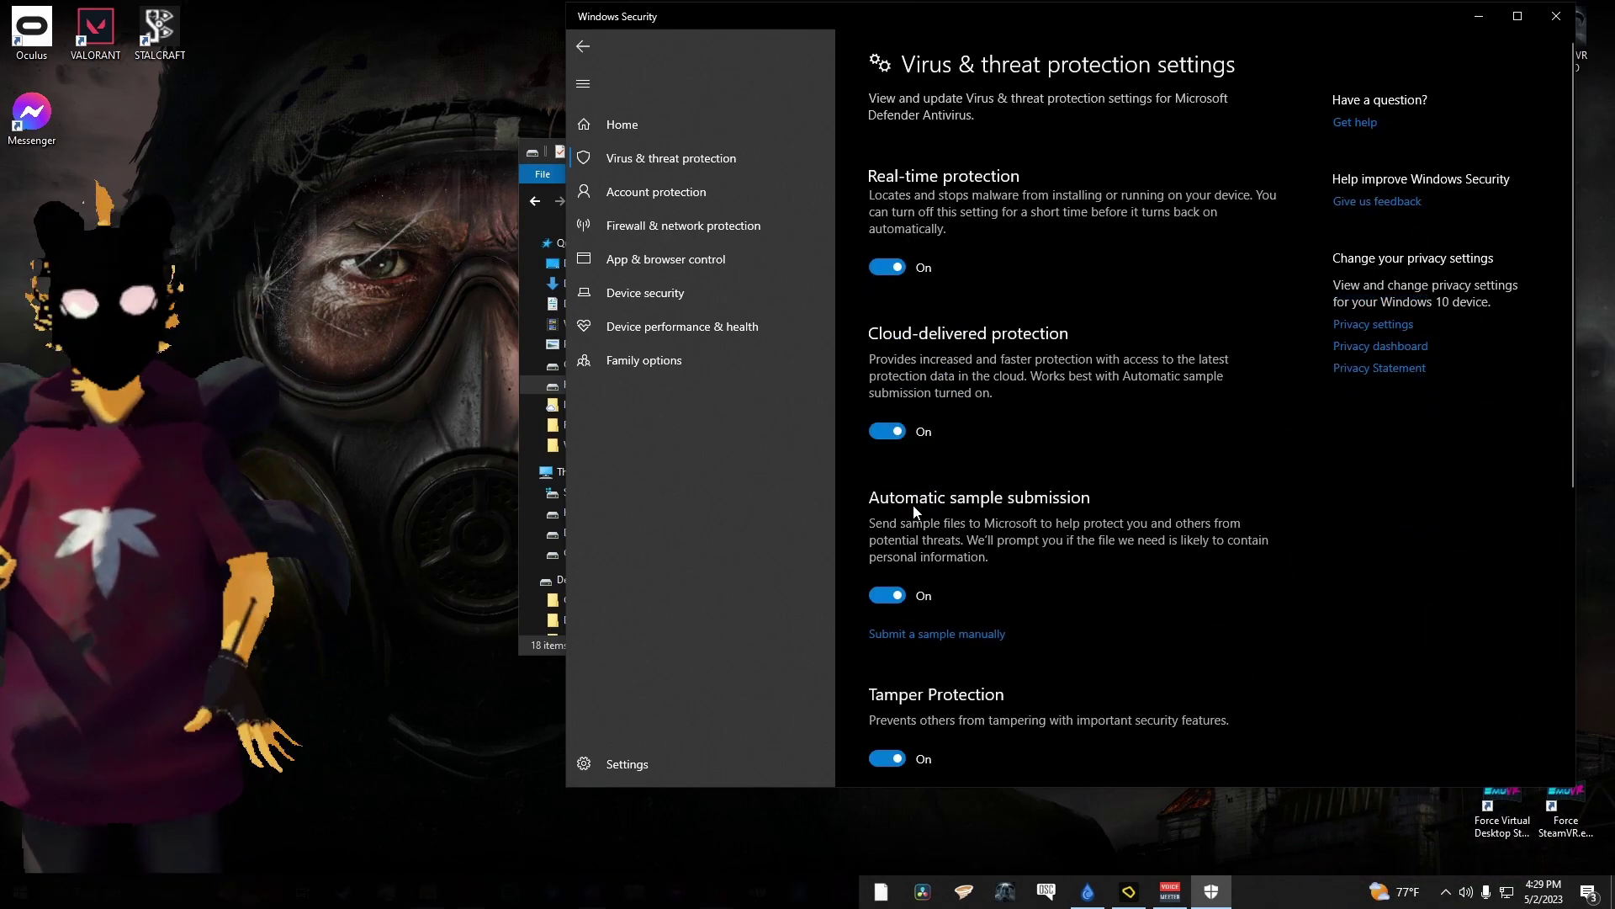
scroll(934, 505, down, 5)
scroll(1050, 488, down, 2)
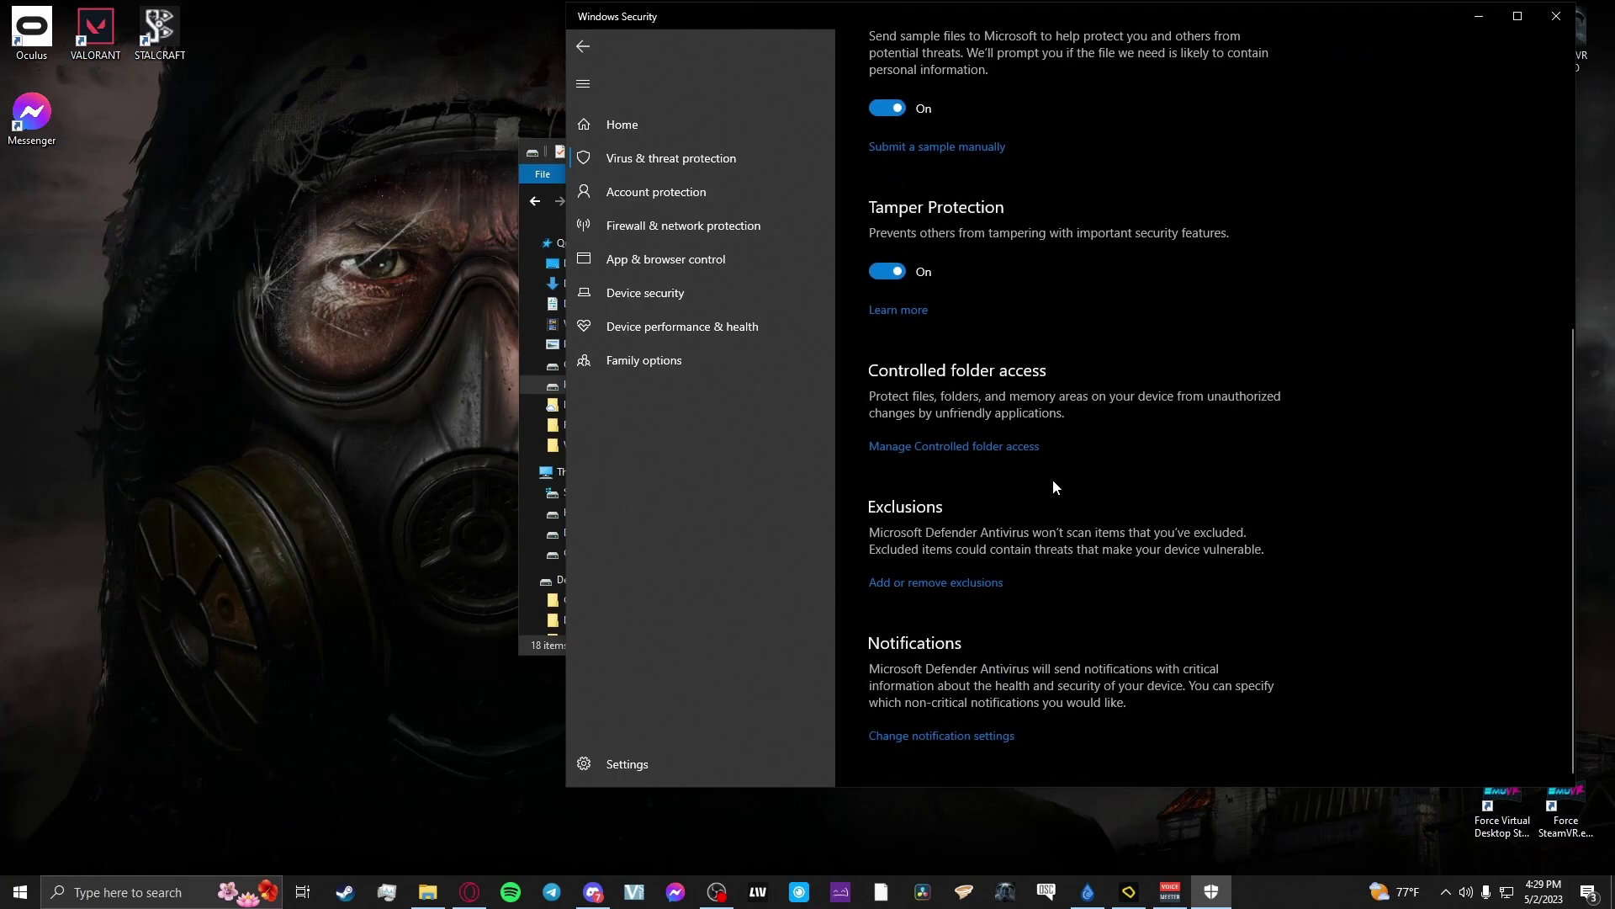
click(891, 575)
Add the D:\GAMMA folder as an exclusion from Microsoft Defender scans
click(947, 199)
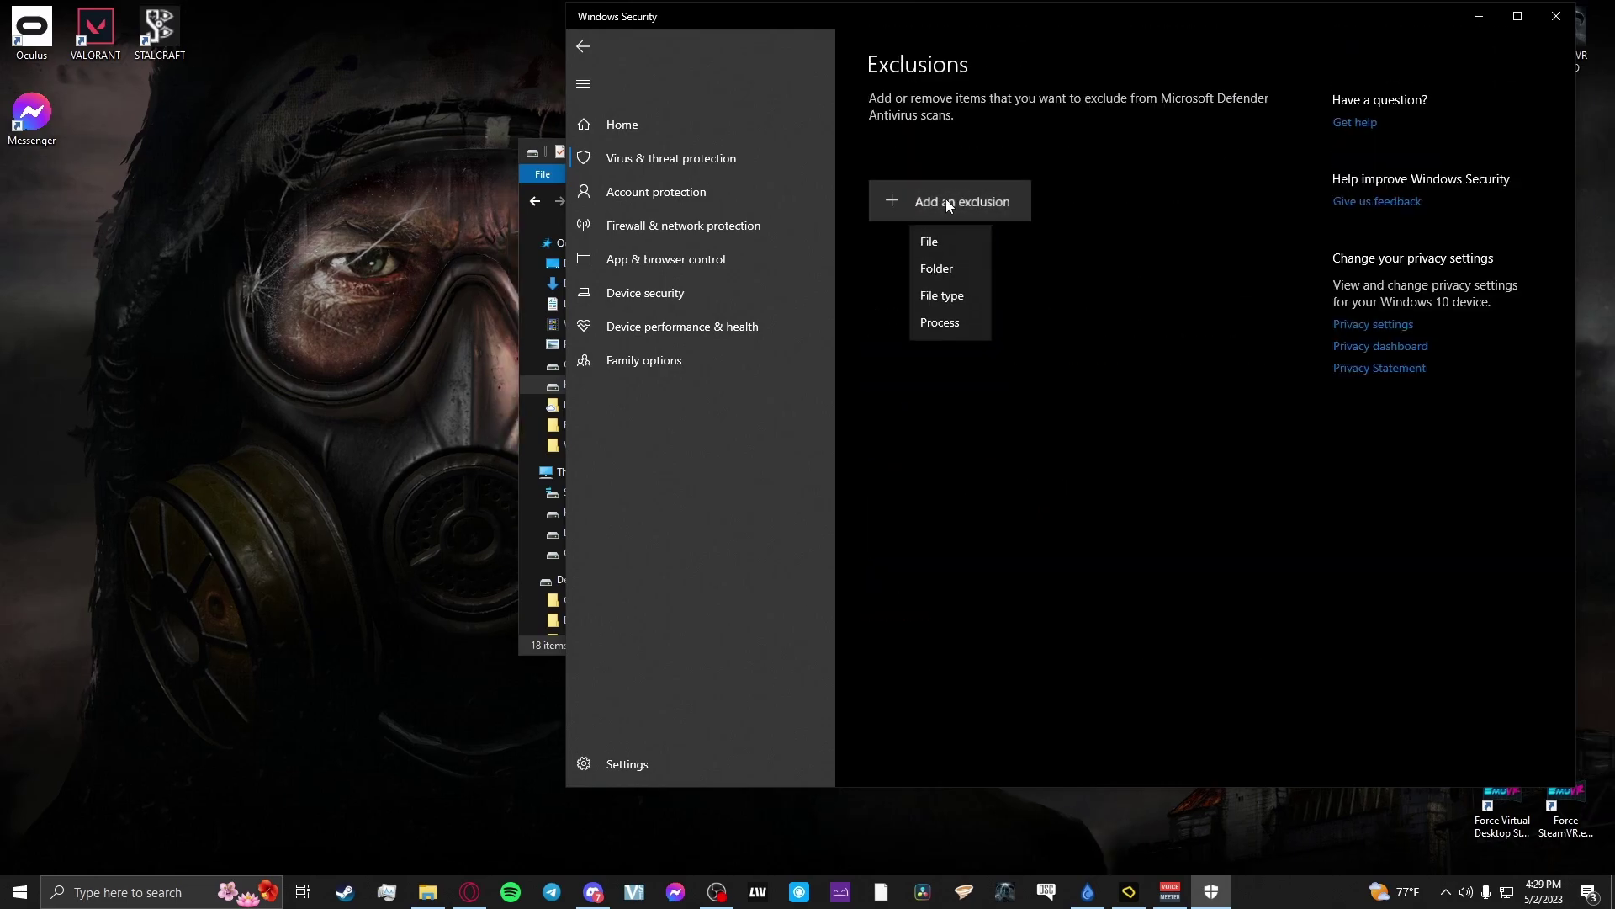
click(936, 268)
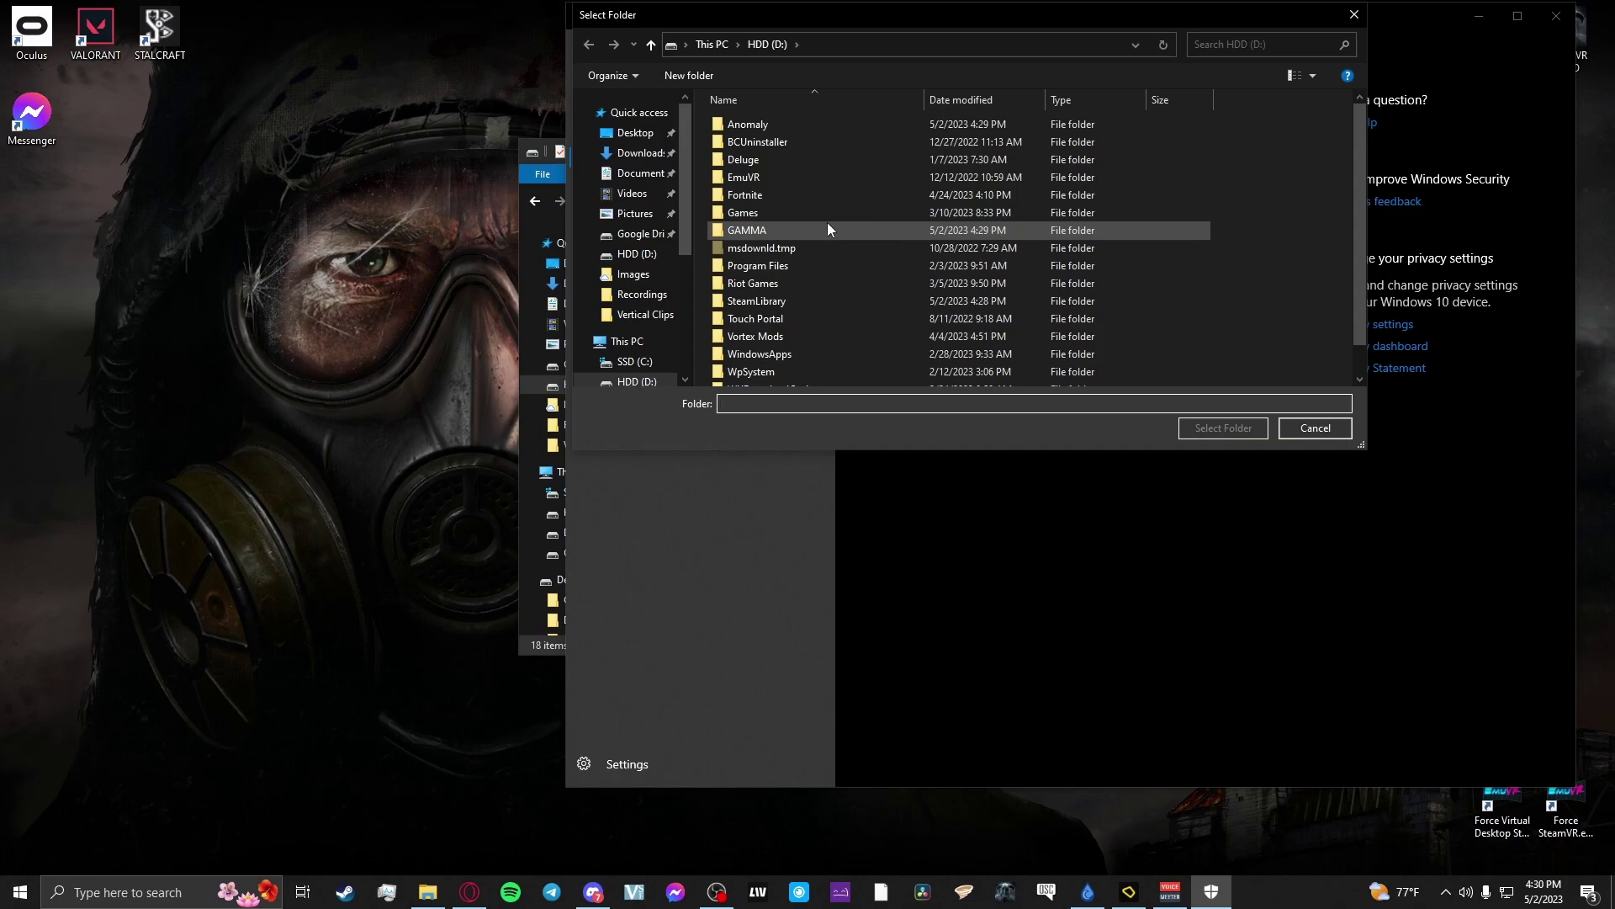
click(828, 229)
click(1205, 428)
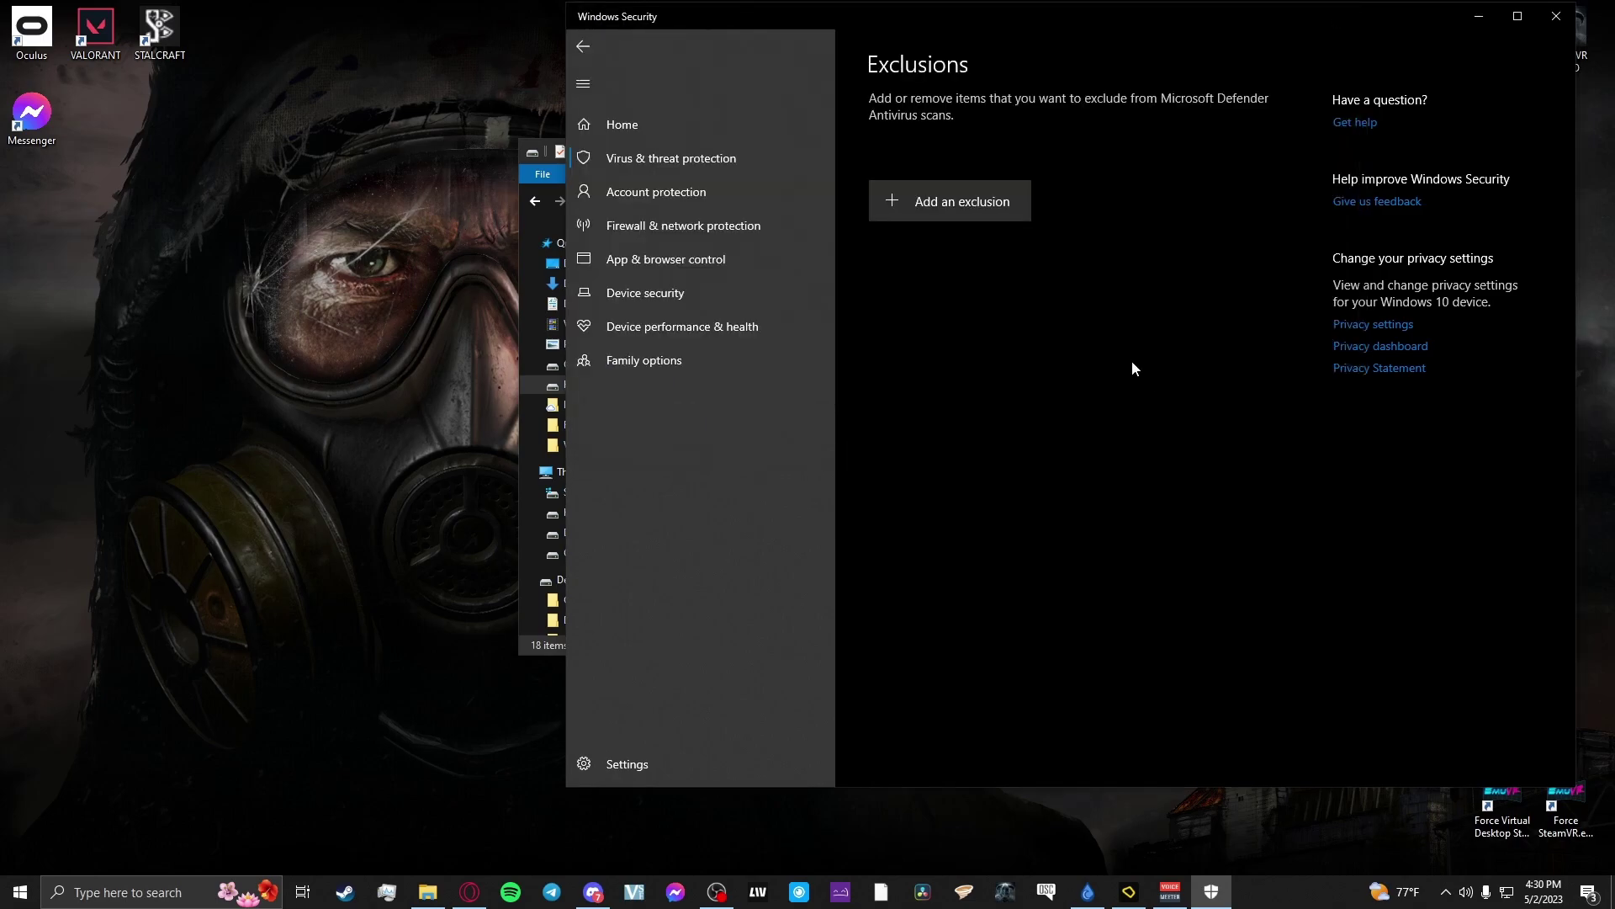
Add the Anomaly folder on drive D: as a Defender exclusion and close Windows Security
click(936, 193)
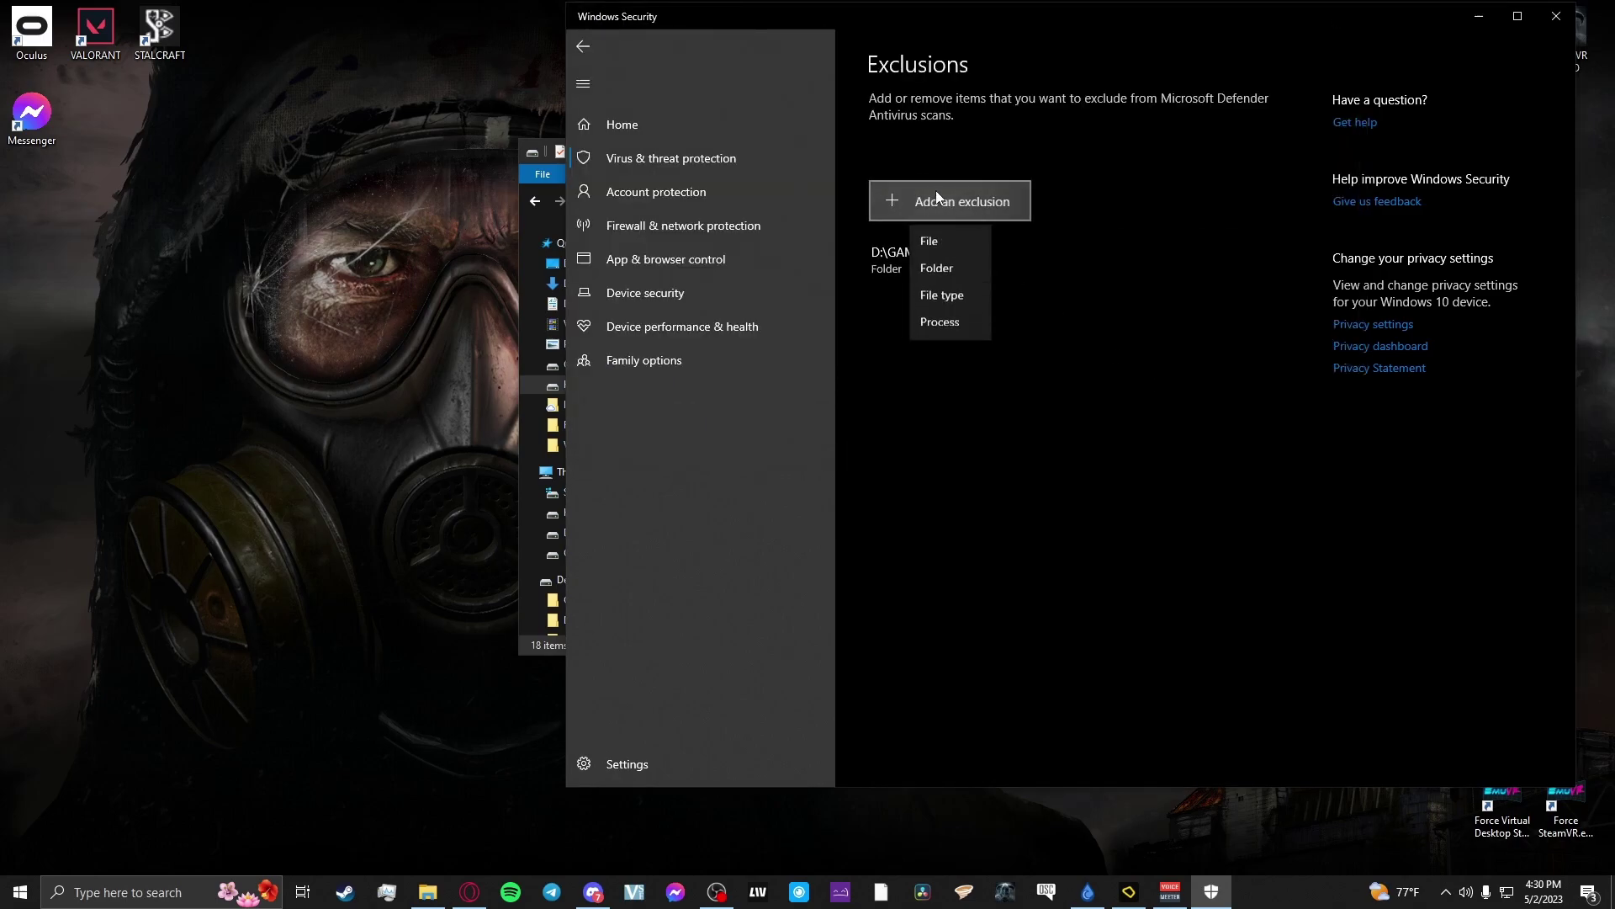
click(940, 269)
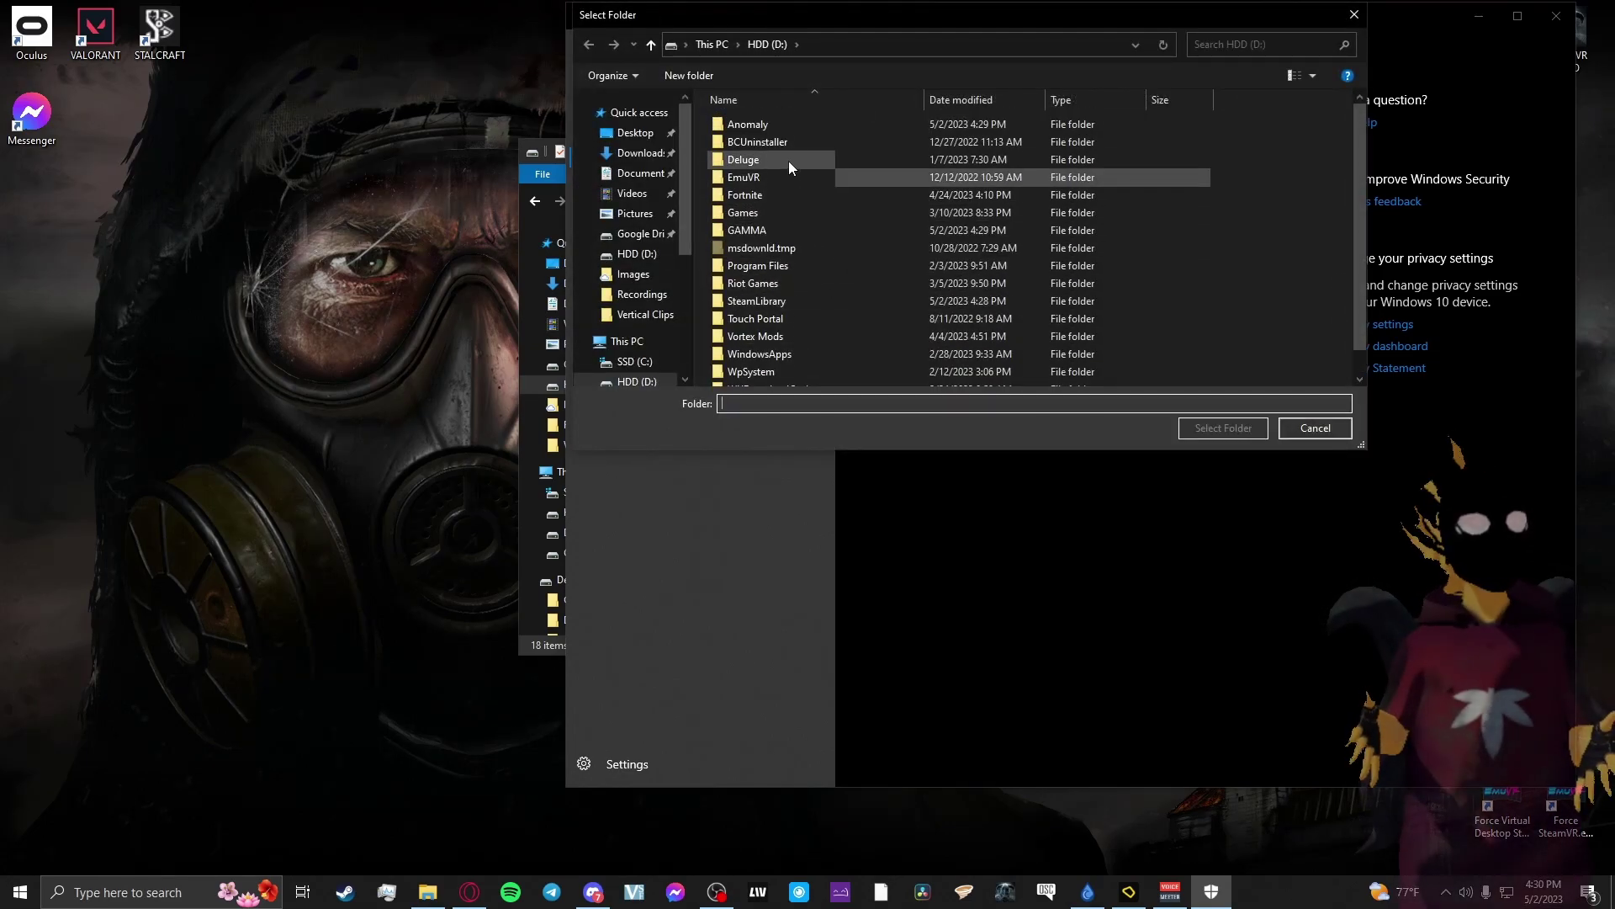
click(782, 130)
click(1204, 430)
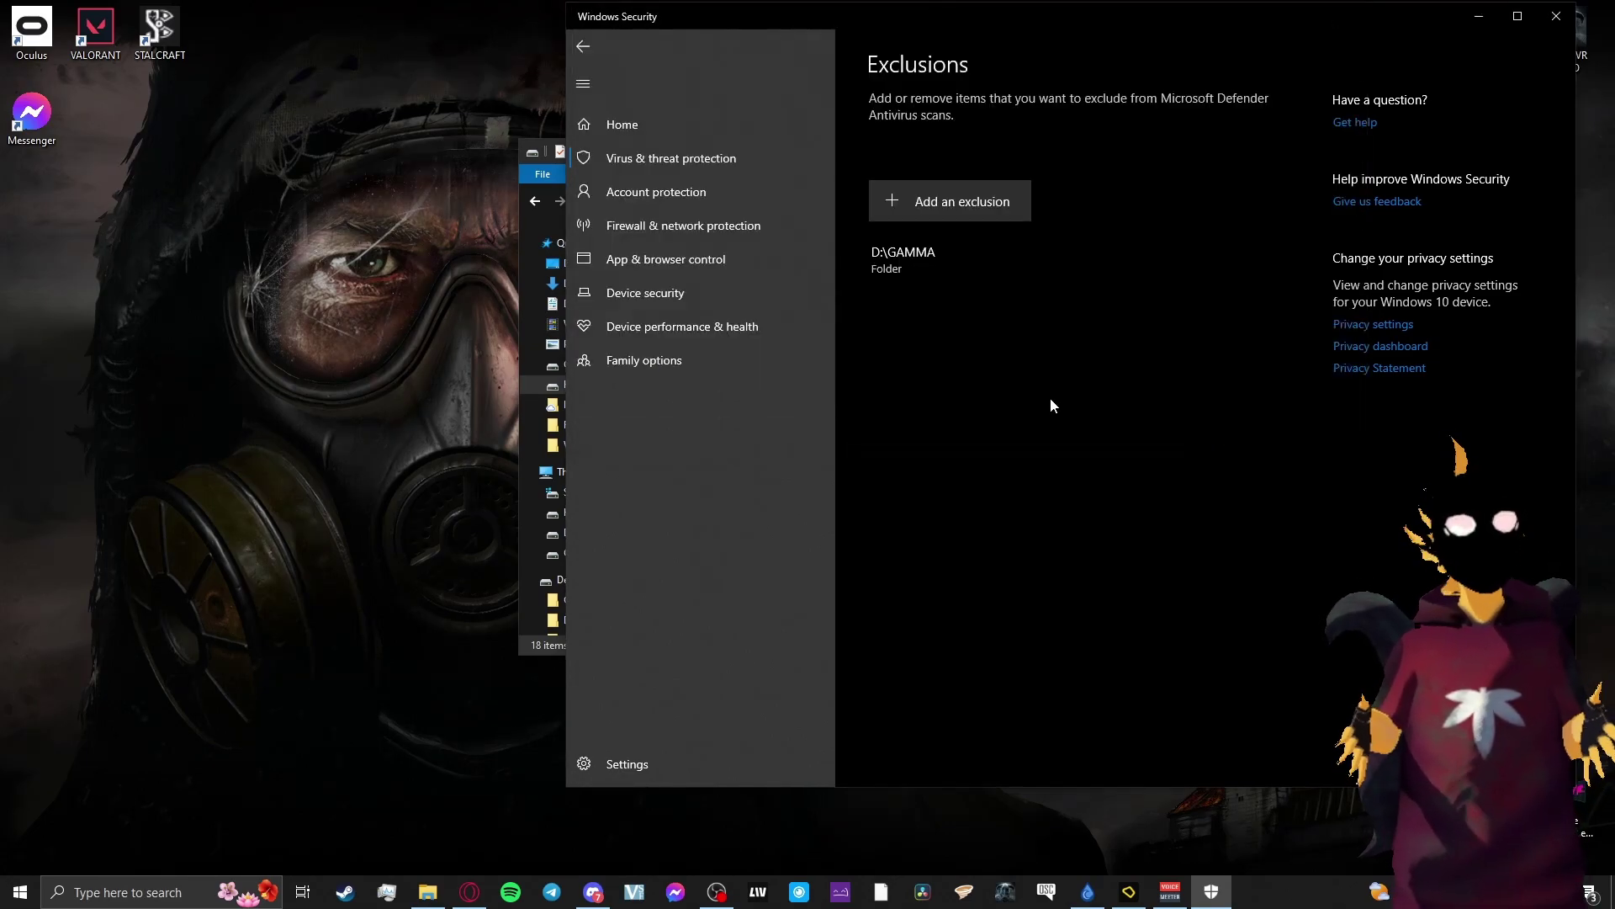
click(1544, 20)
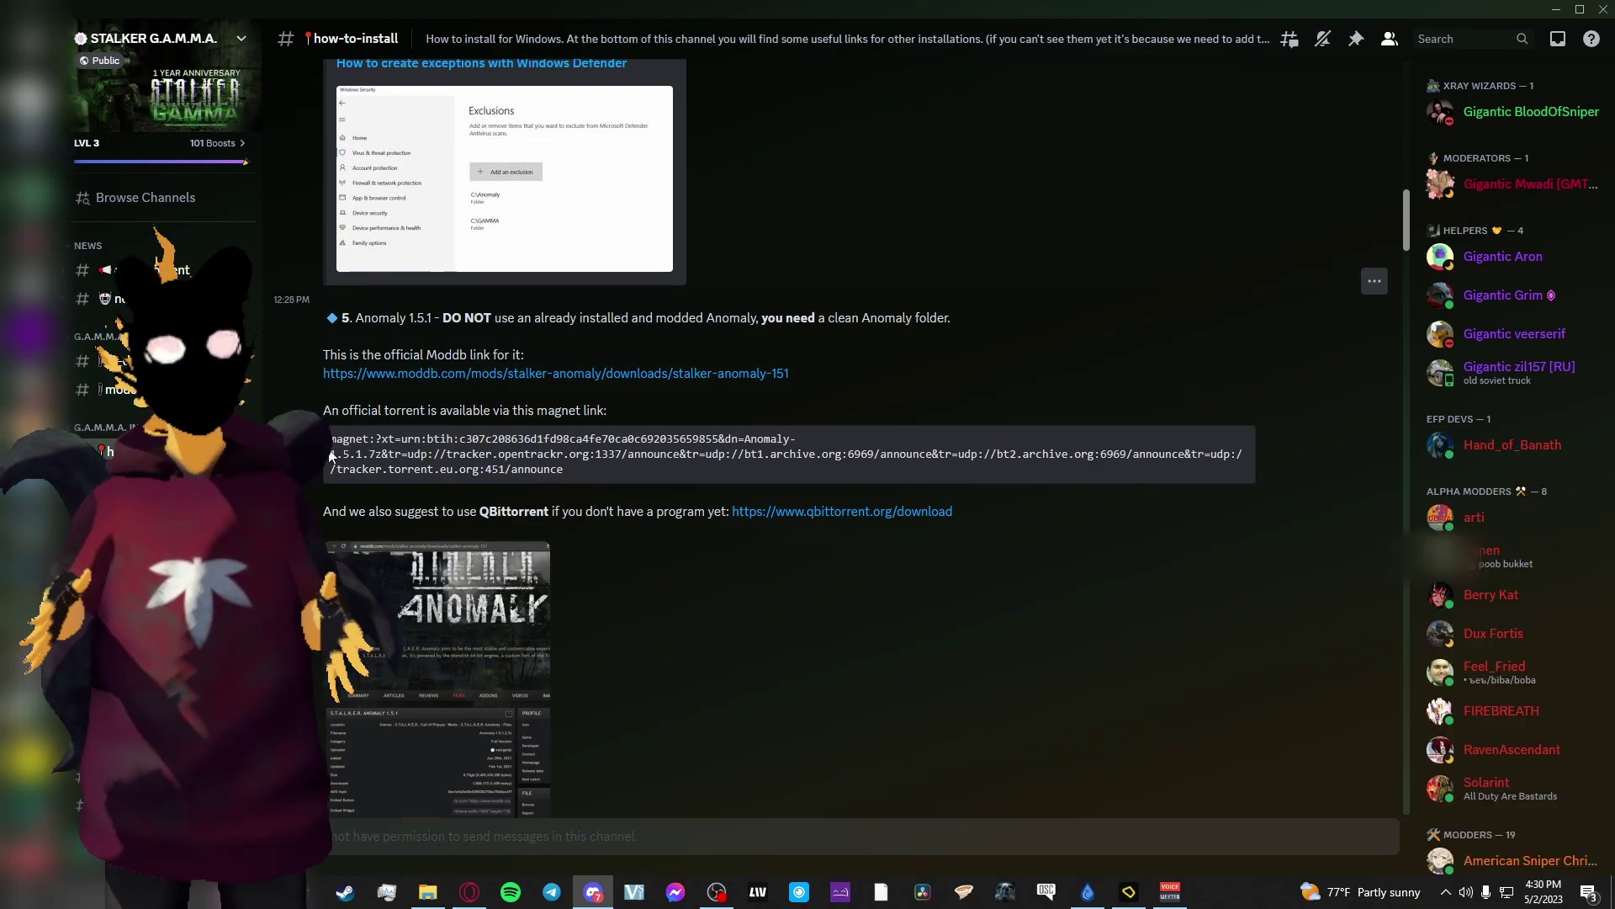
Copy the Anomaly 1.5.1 magnet link from the how-to-install channel and minimize Discord
triple_click(413, 445)
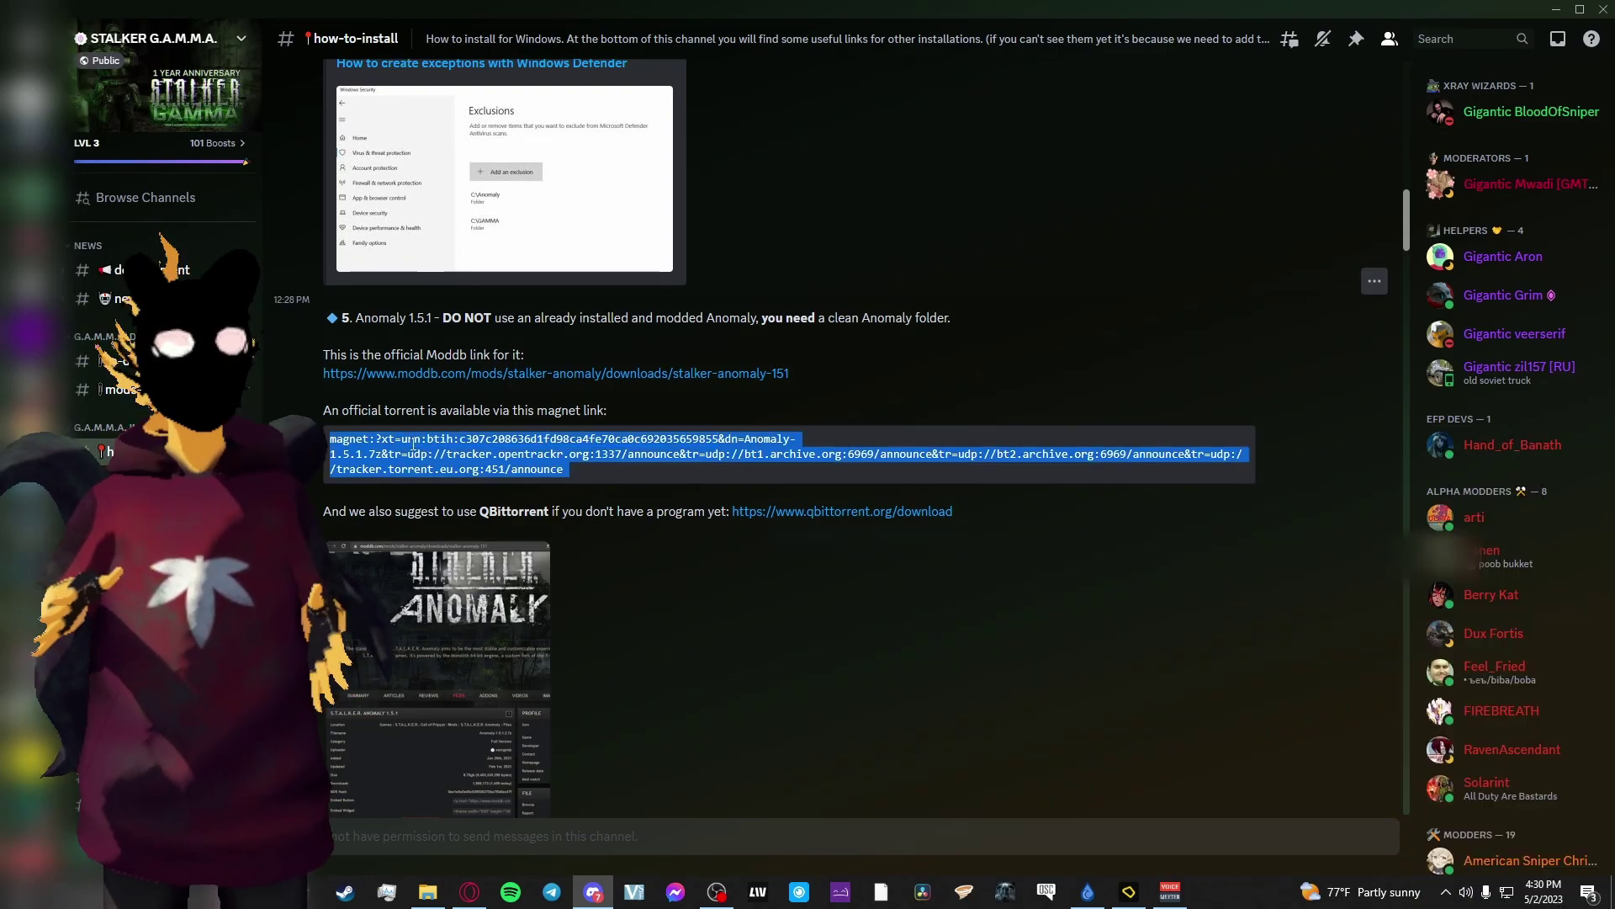
right_click(413, 445)
click(428, 462)
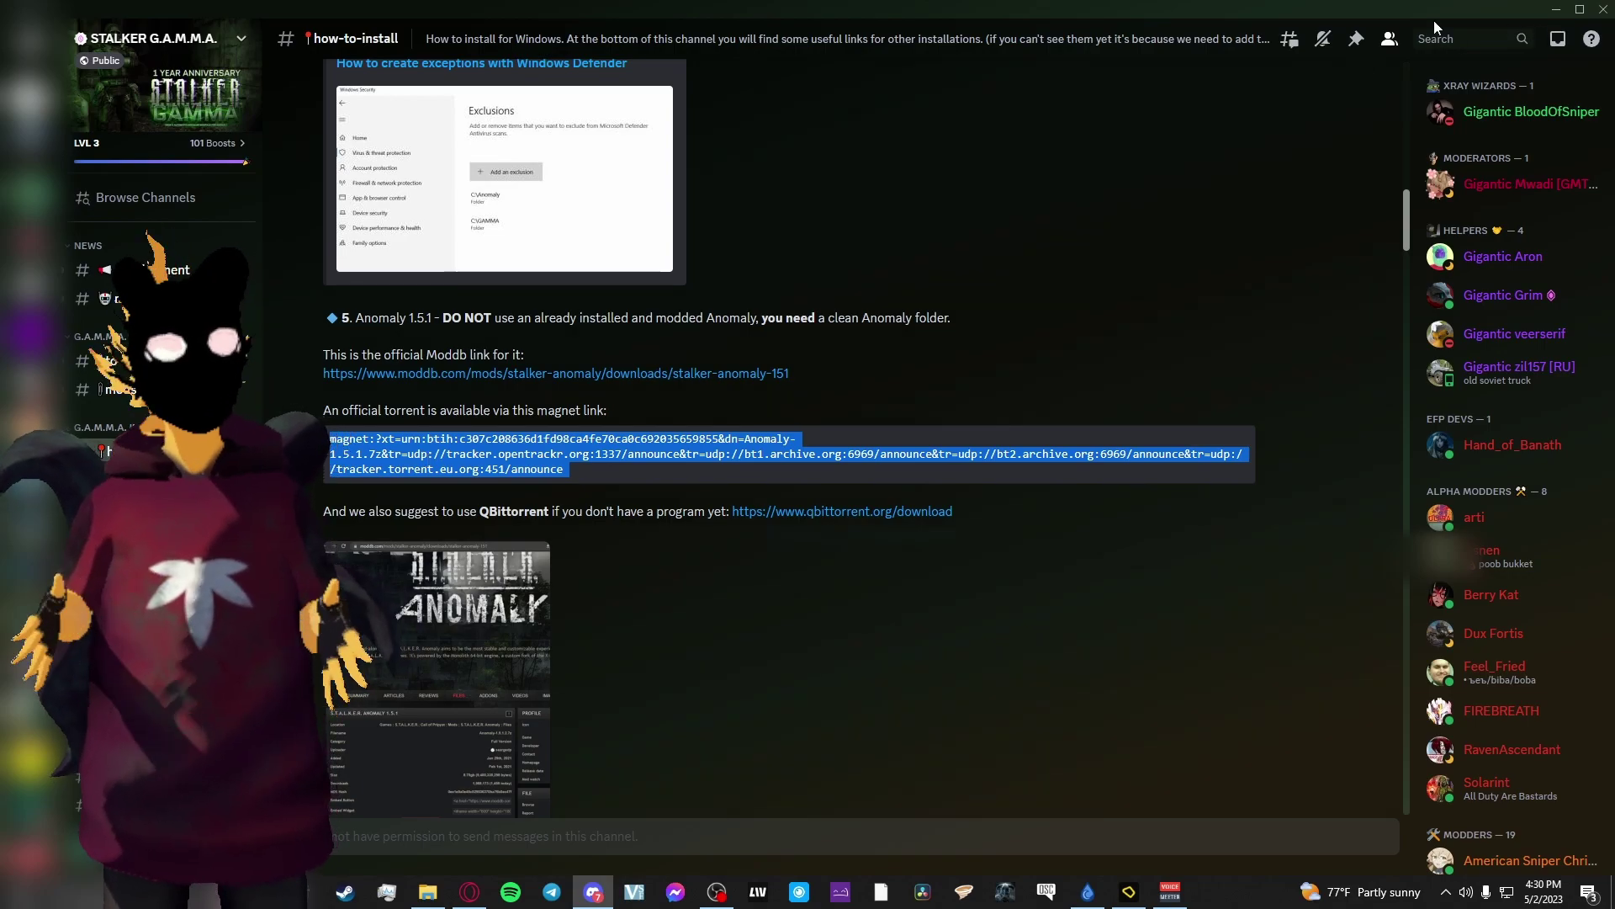
click(1555, 9)
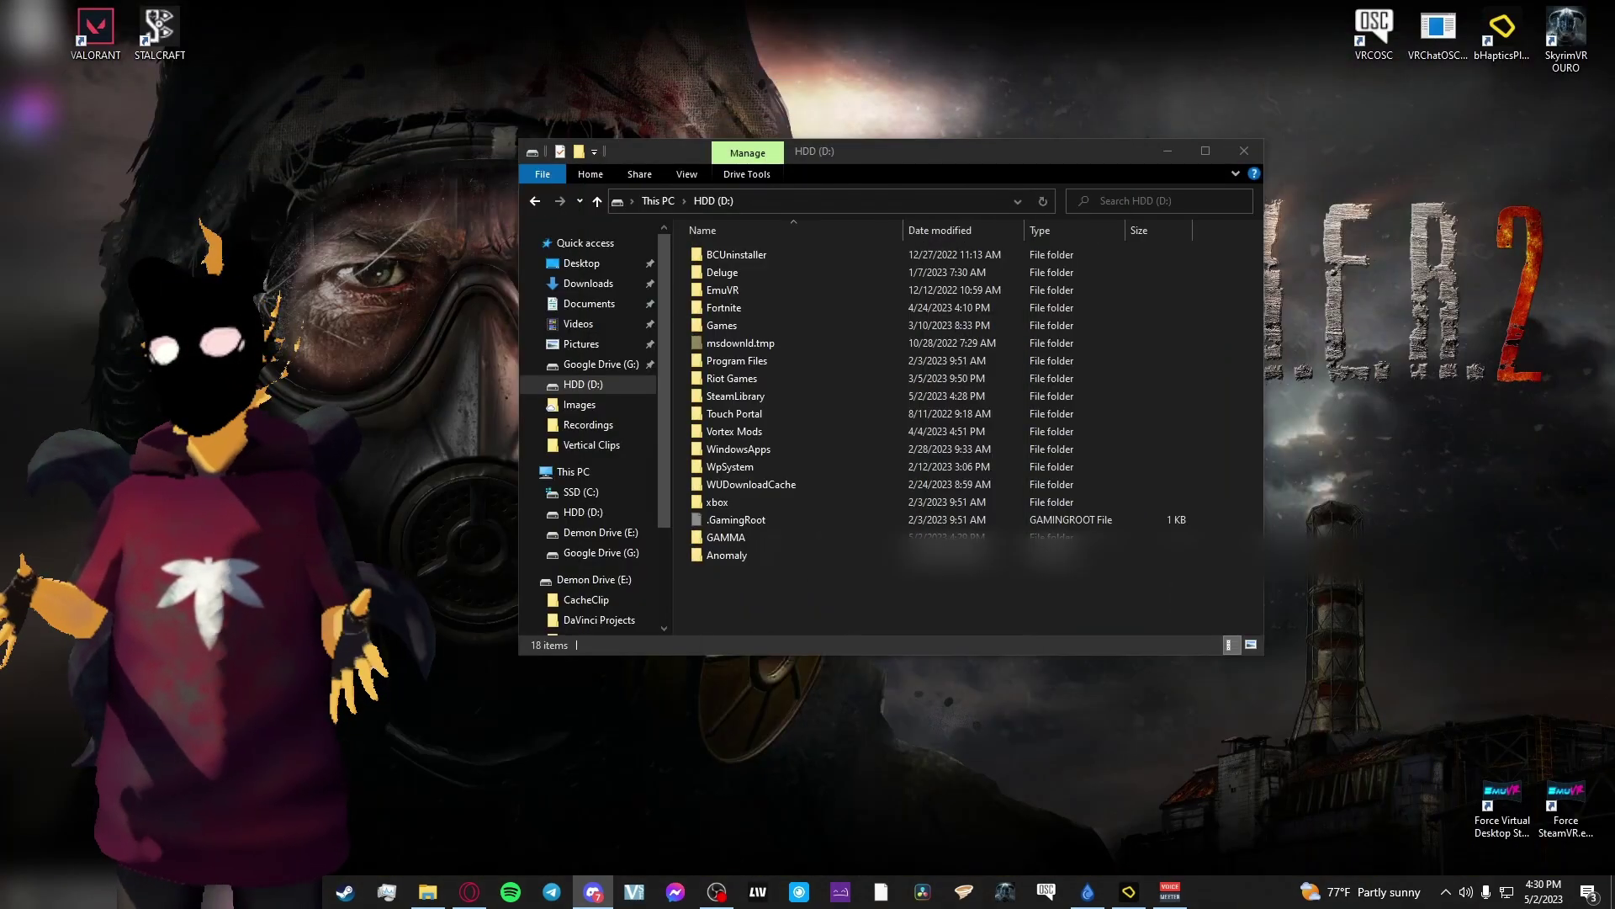
Switch to Deluge and add the Anomaly-1.5.1.7z torrent from the copied magnet link
click(1088, 891)
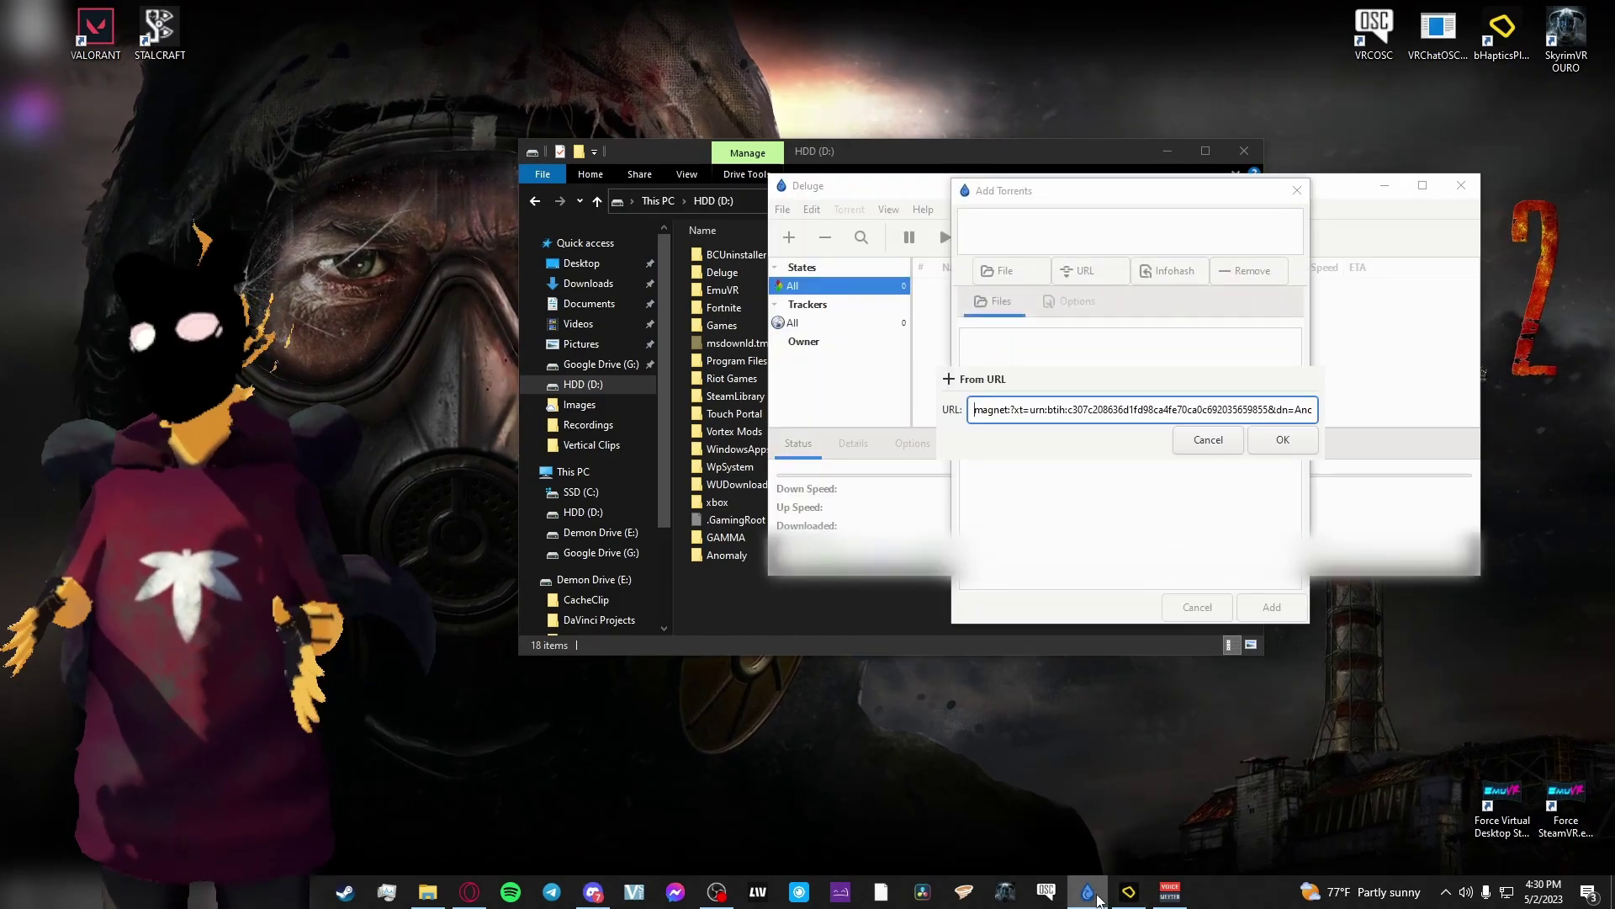
click(1280, 440)
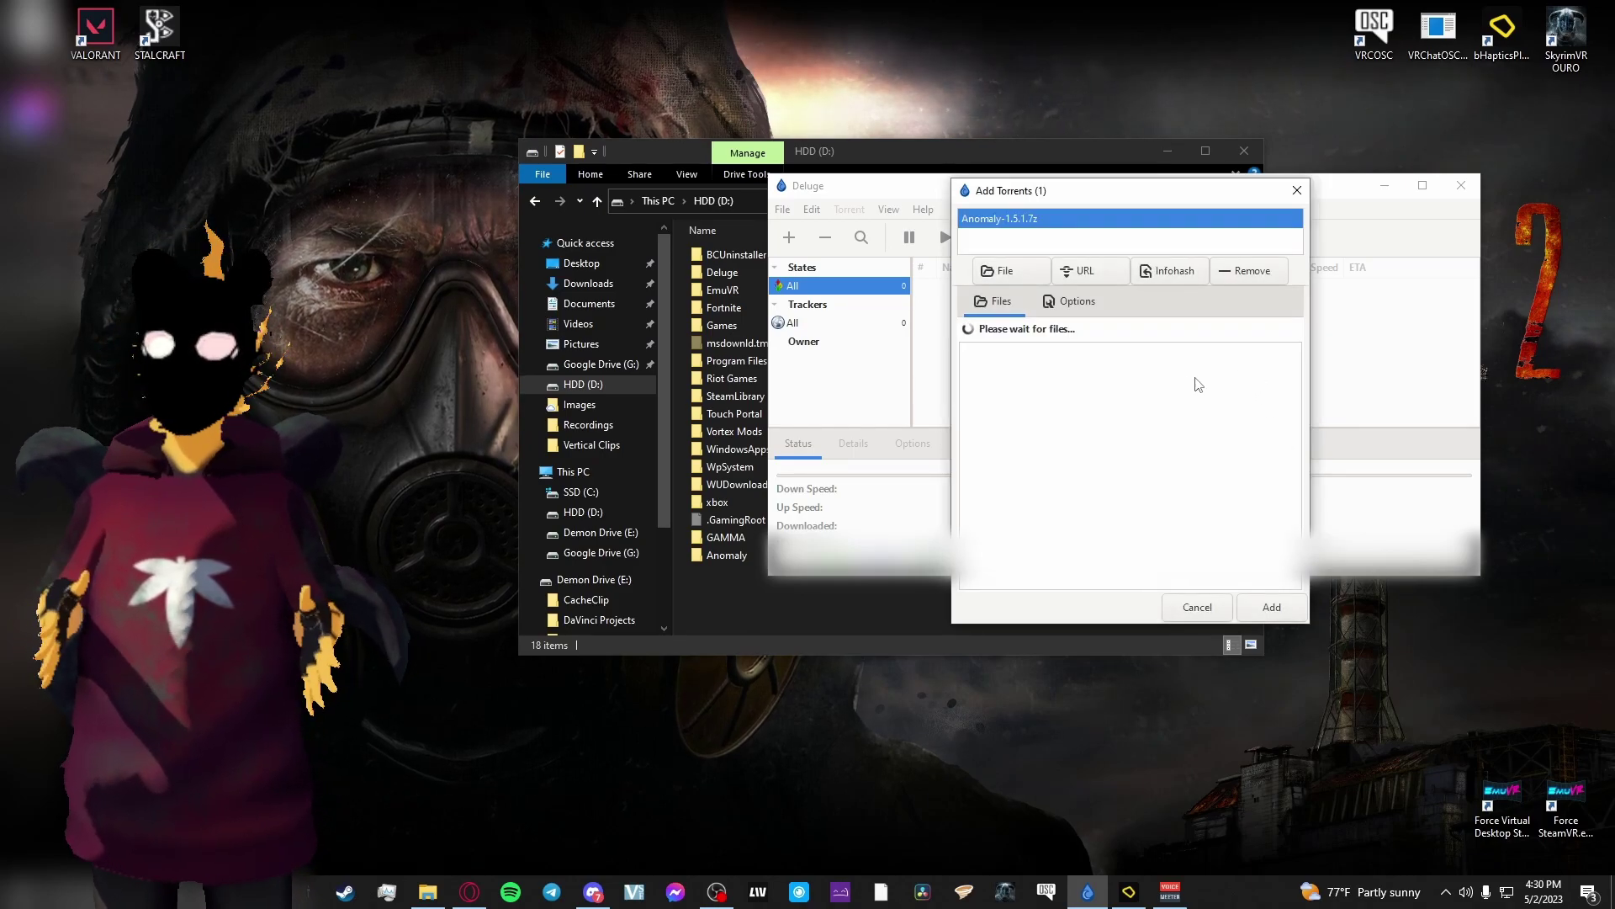
click(1271, 609)
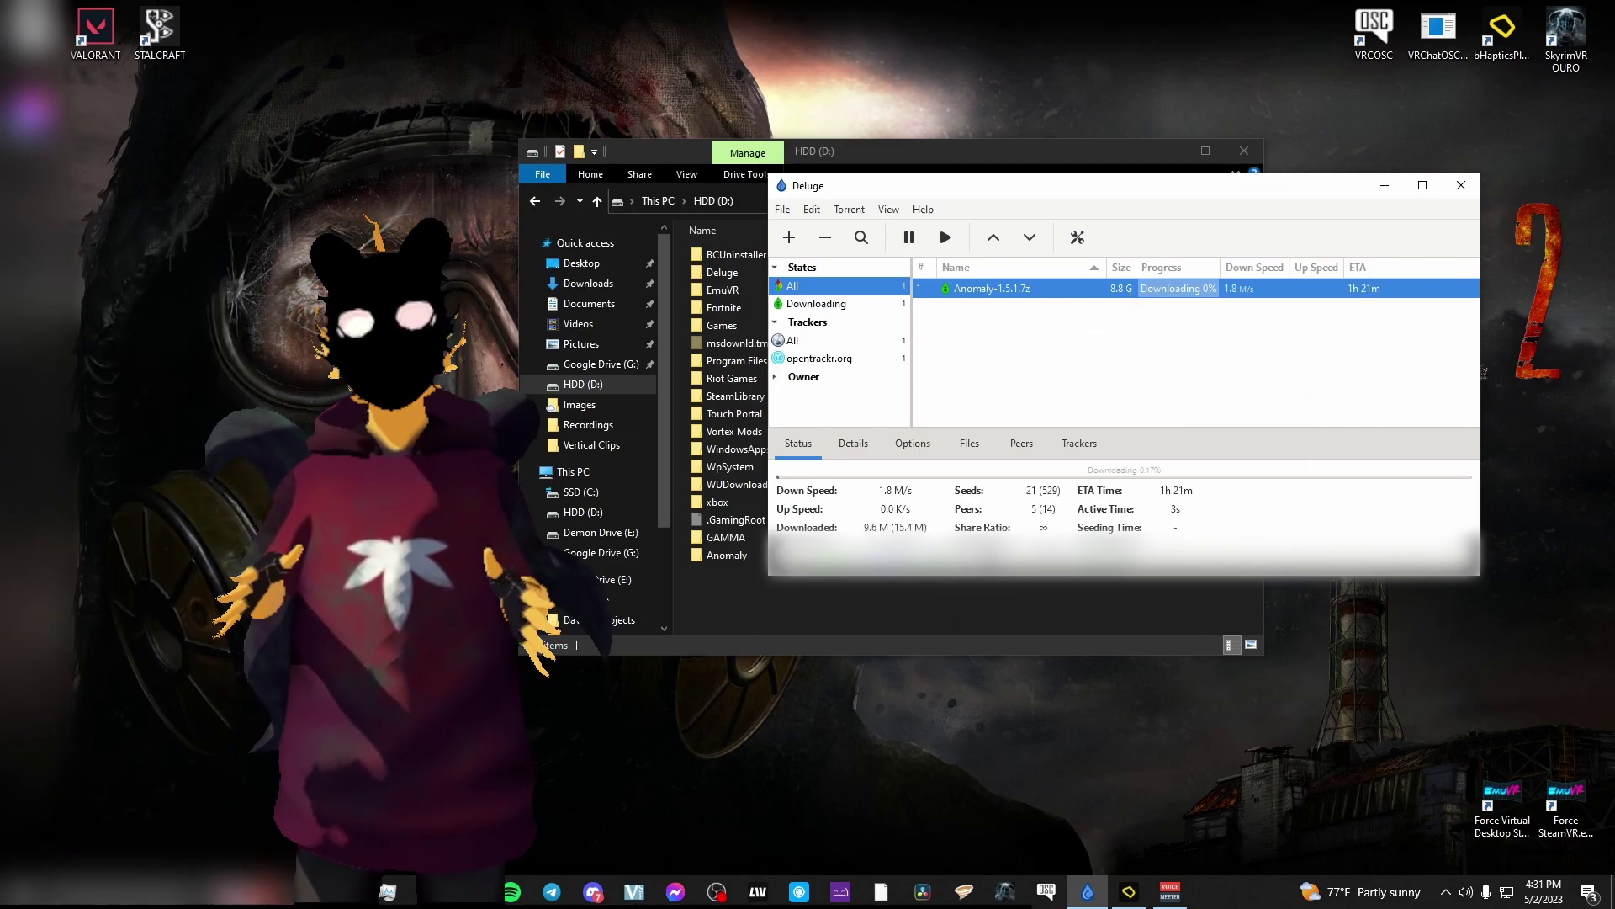
Switch to Discord, copy the magnet link for the Anomaly 1.5.1 to 1.5.2 update, and minimize Discord
click(593, 891)
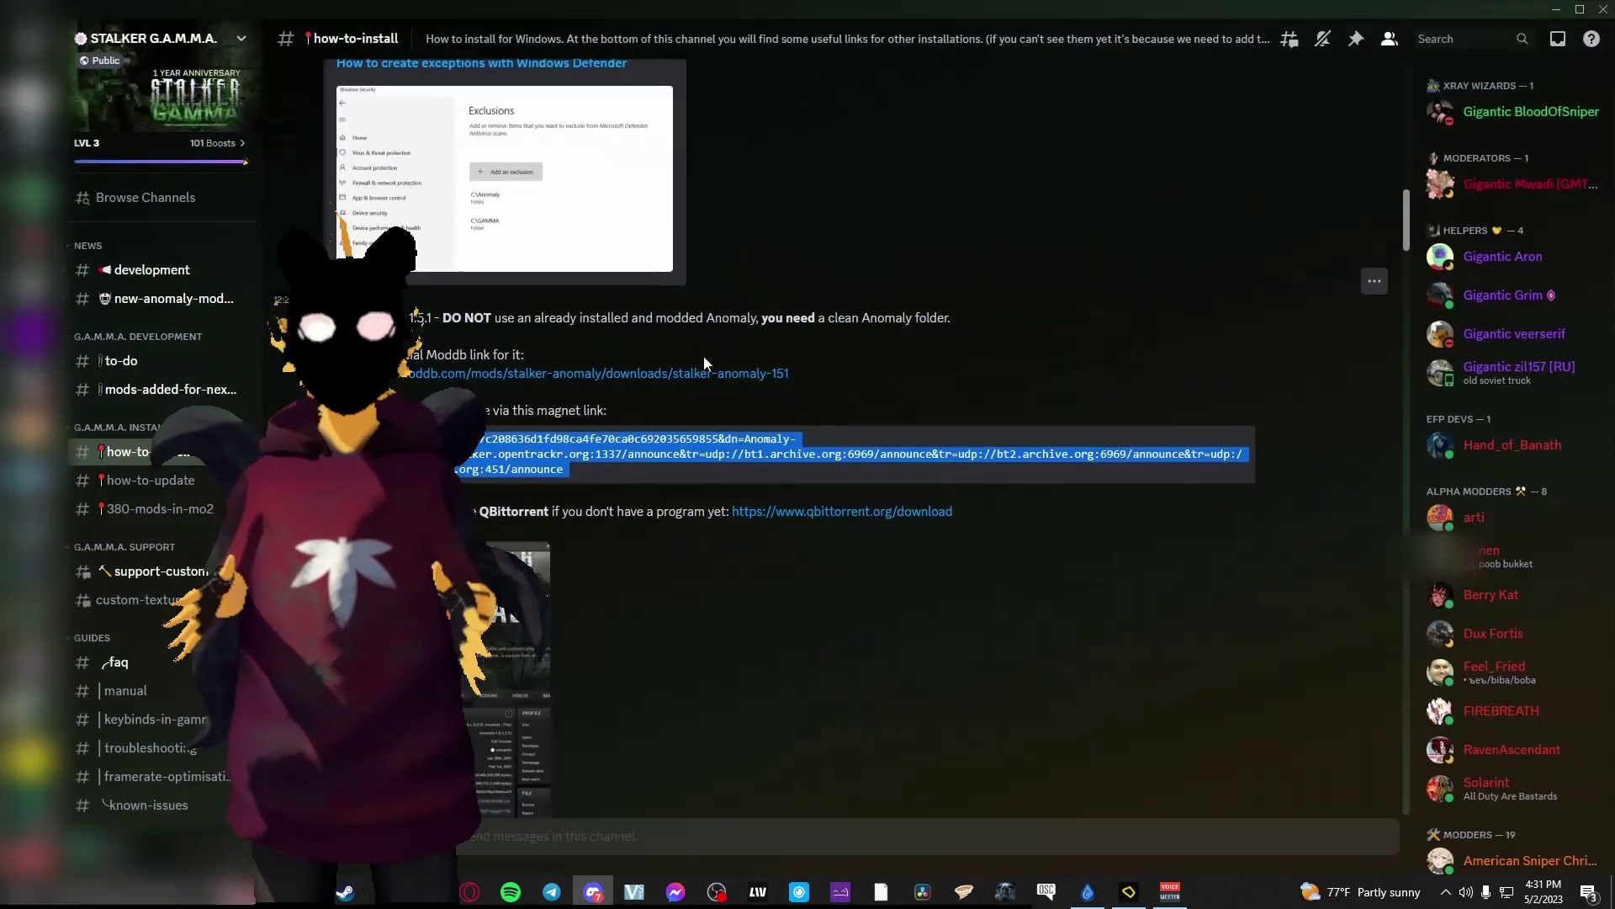
scroll(648, 412, down, 3)
scroll(597, 461, down, 2)
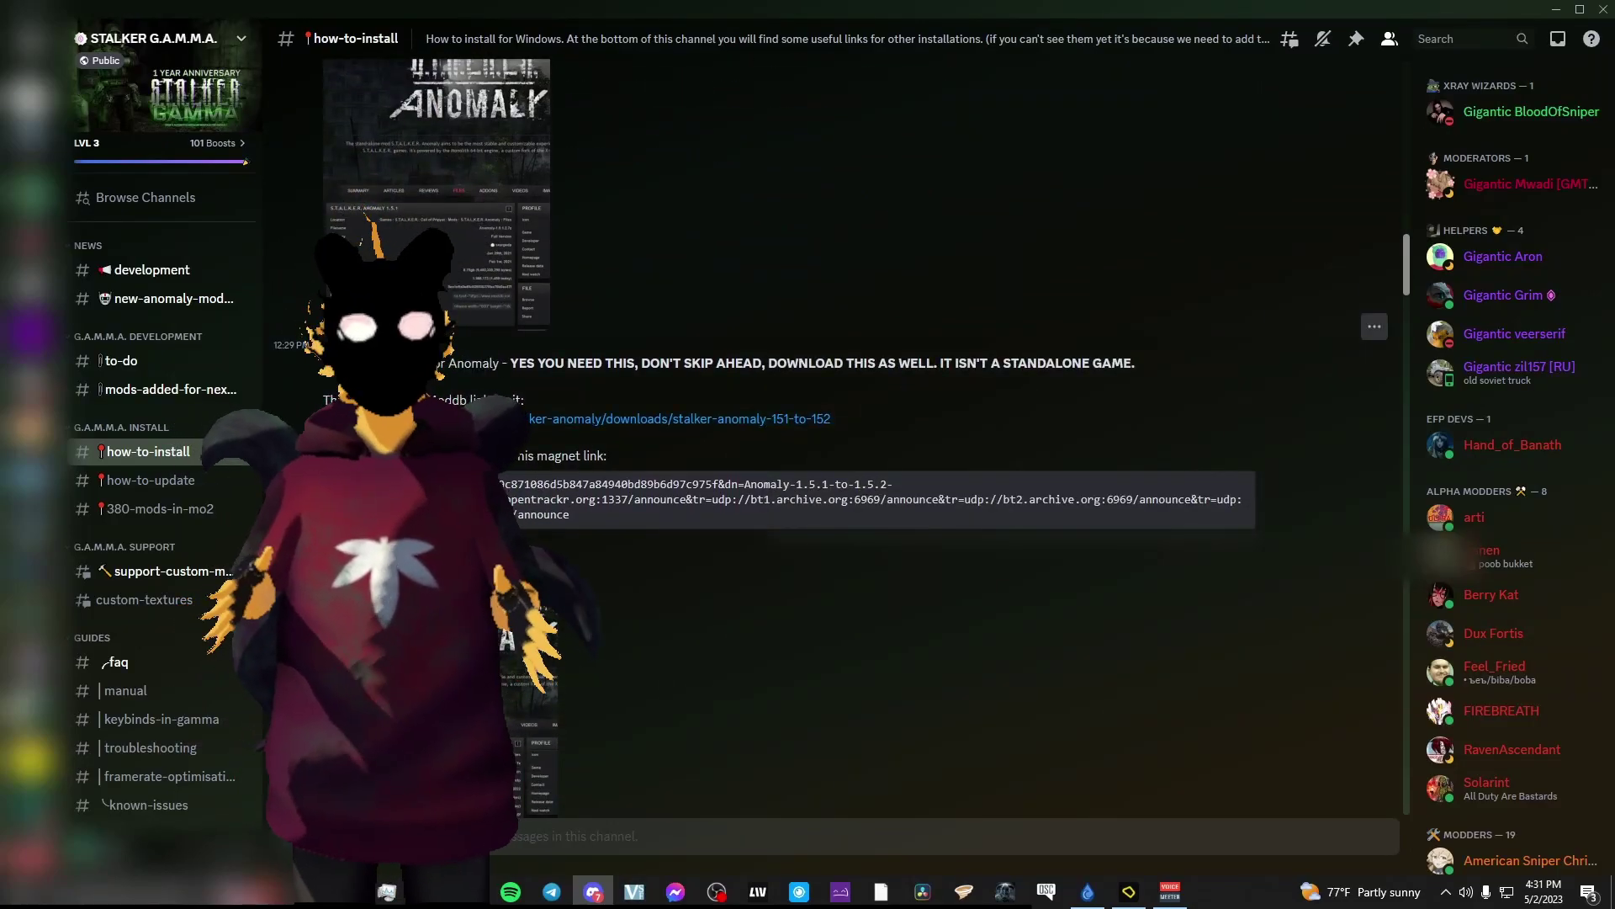
triple_click(501, 499)
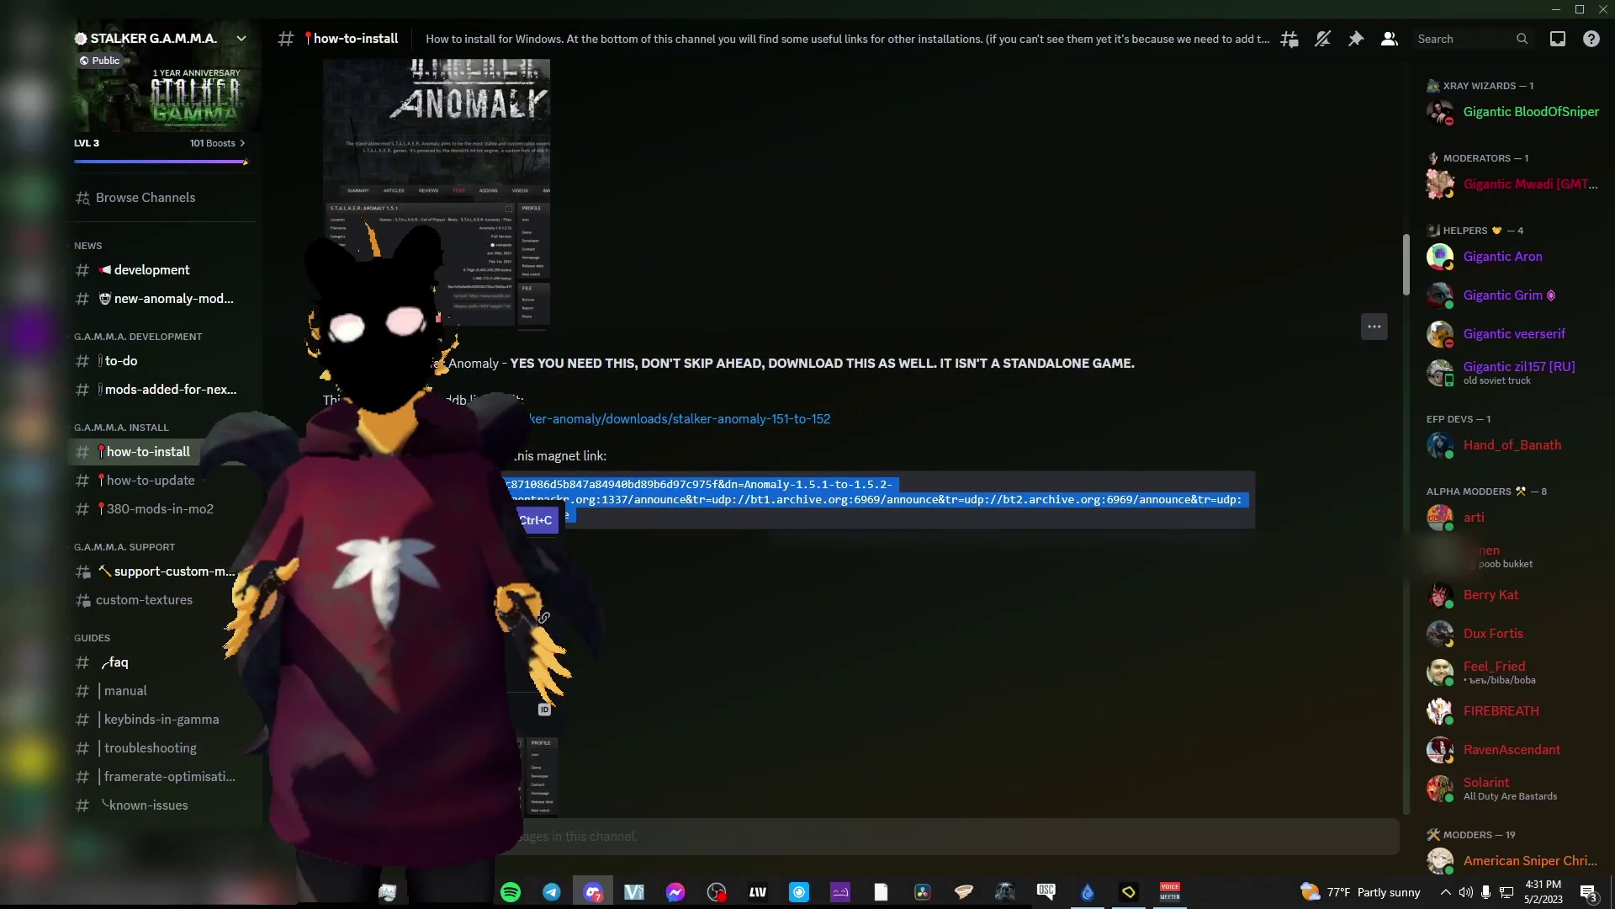
click(1556, 9)
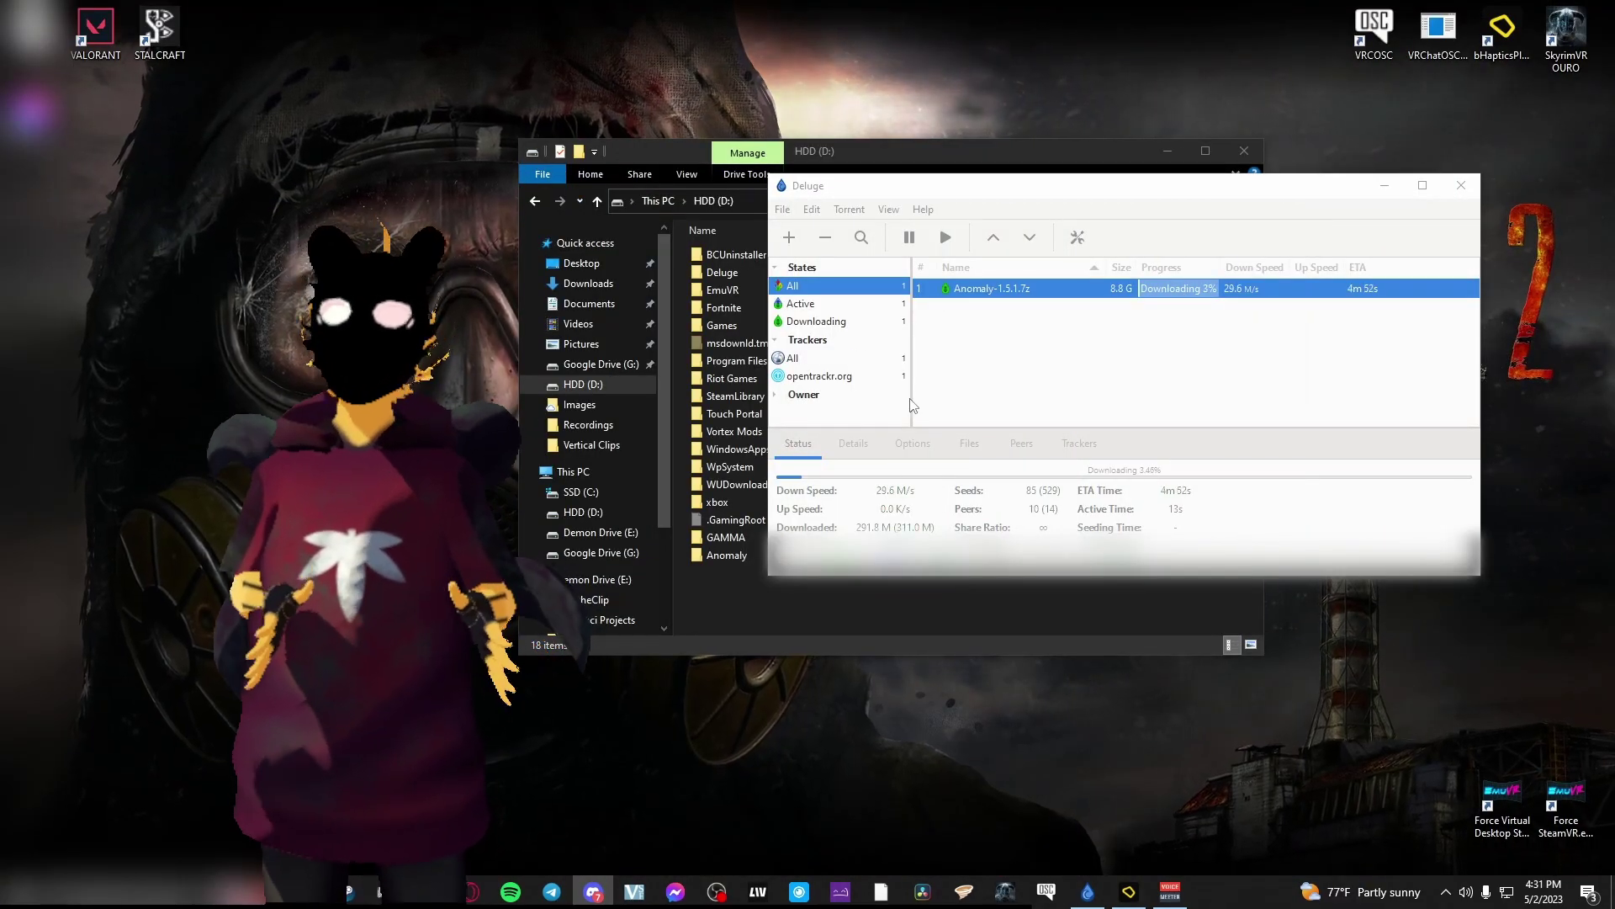
Add the Anomaly-1.5.1-to-1.5.2-Update.7z torrent to Deluge from the copied magnet link
key(ctrl+u)
click(1283, 441)
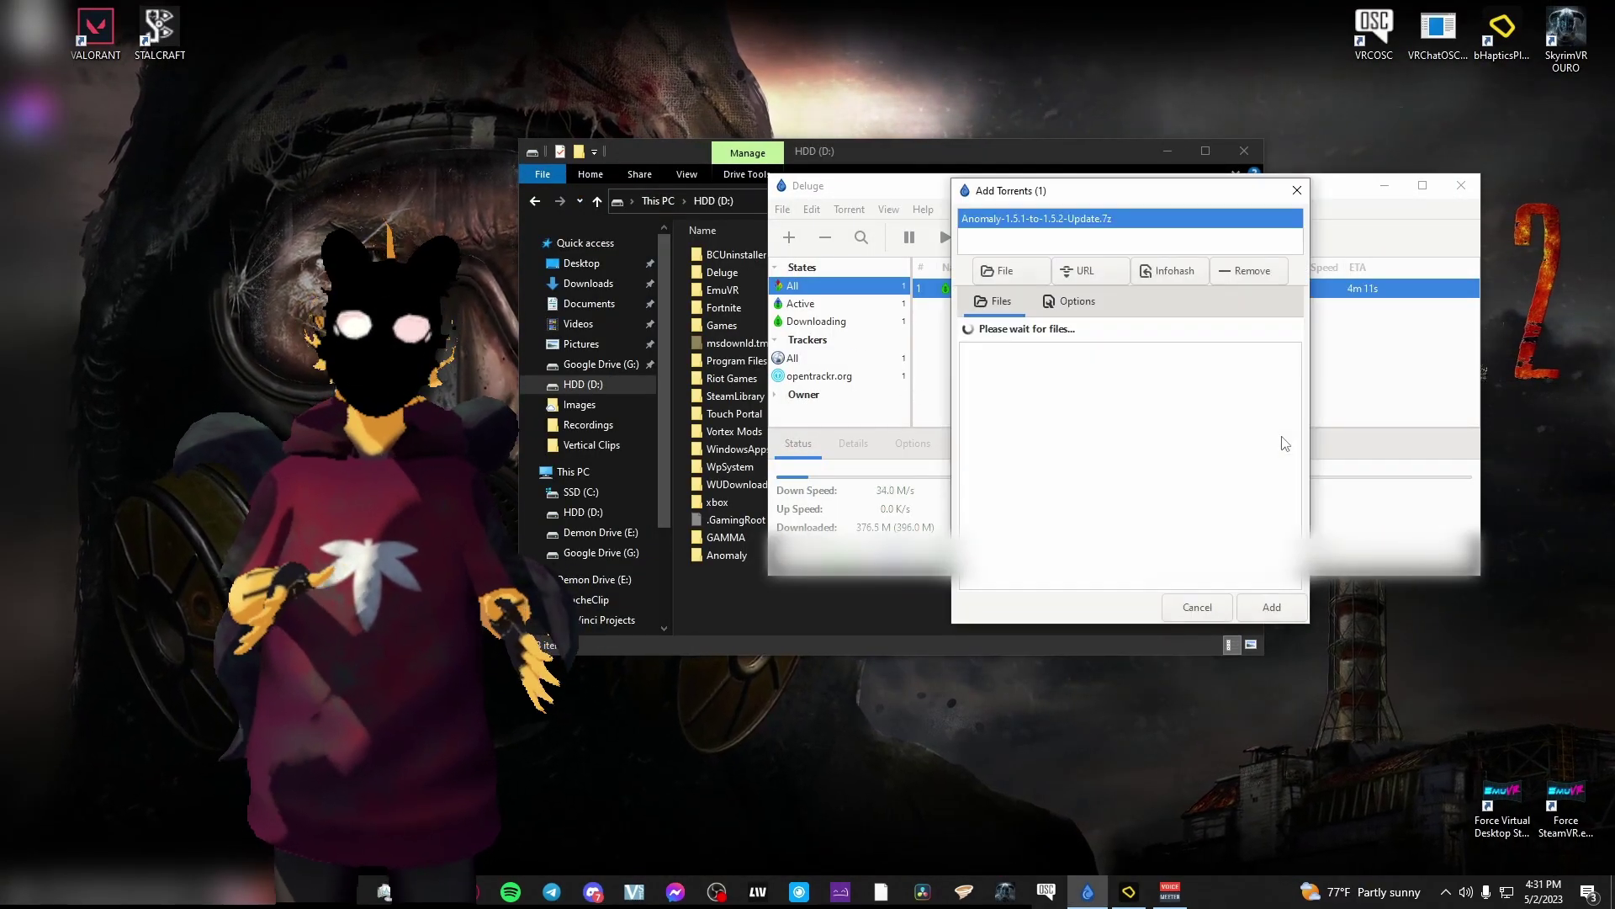
click(1272, 607)
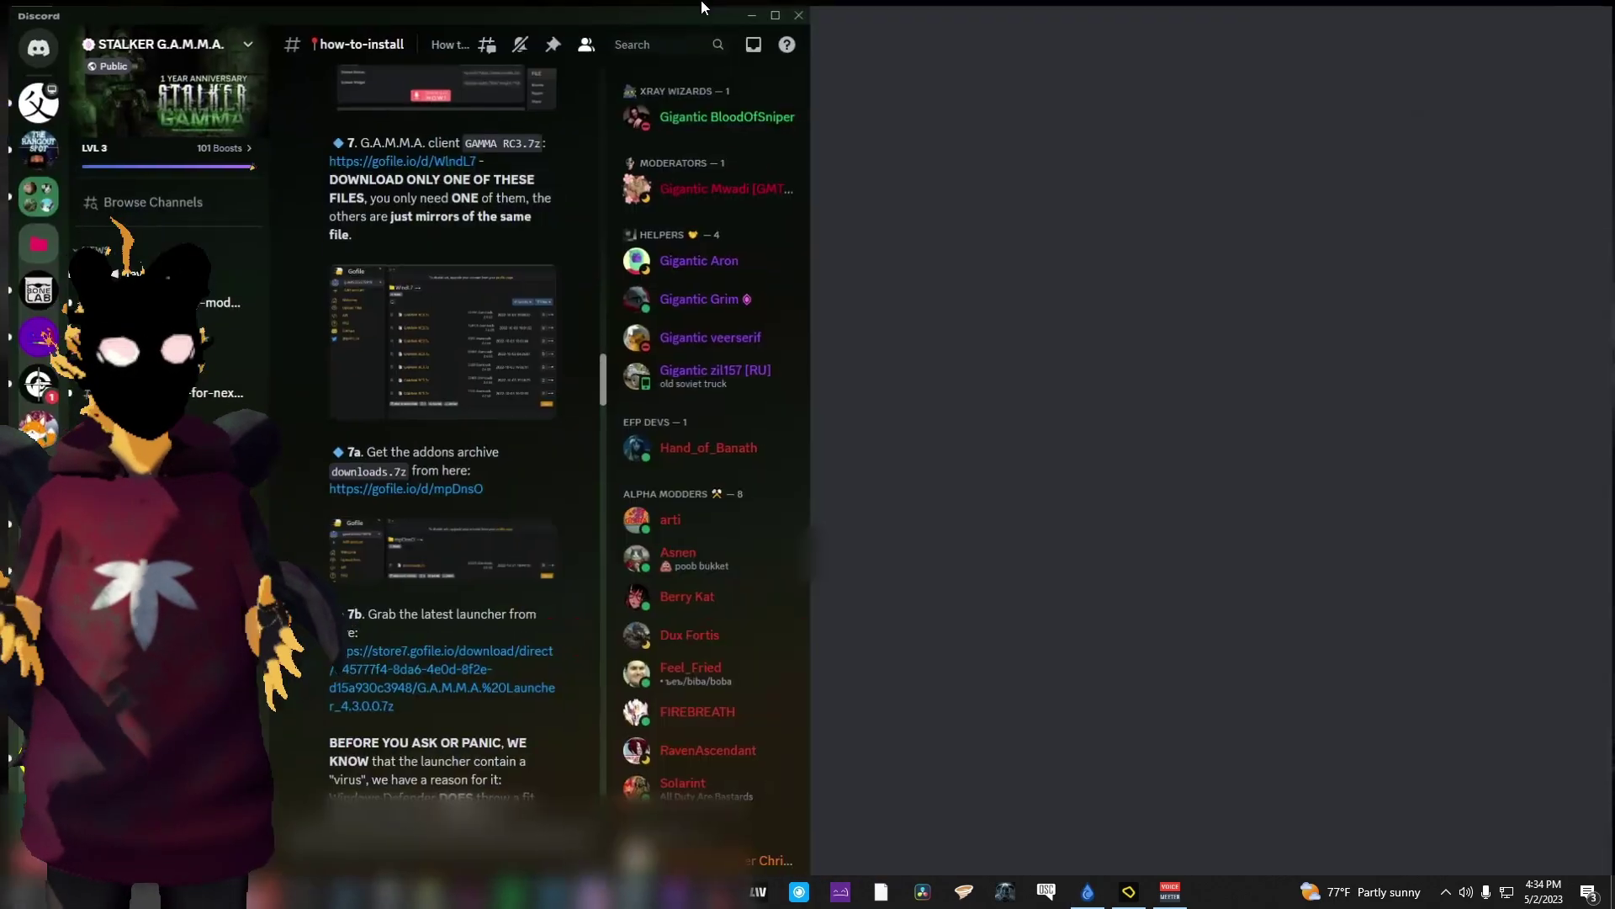
Maximize Discord, follow the step 7 G.A.M.M.A. client link, and download the first GAMMA RC3.7z mirror from Gofile
double_click(702, 6)
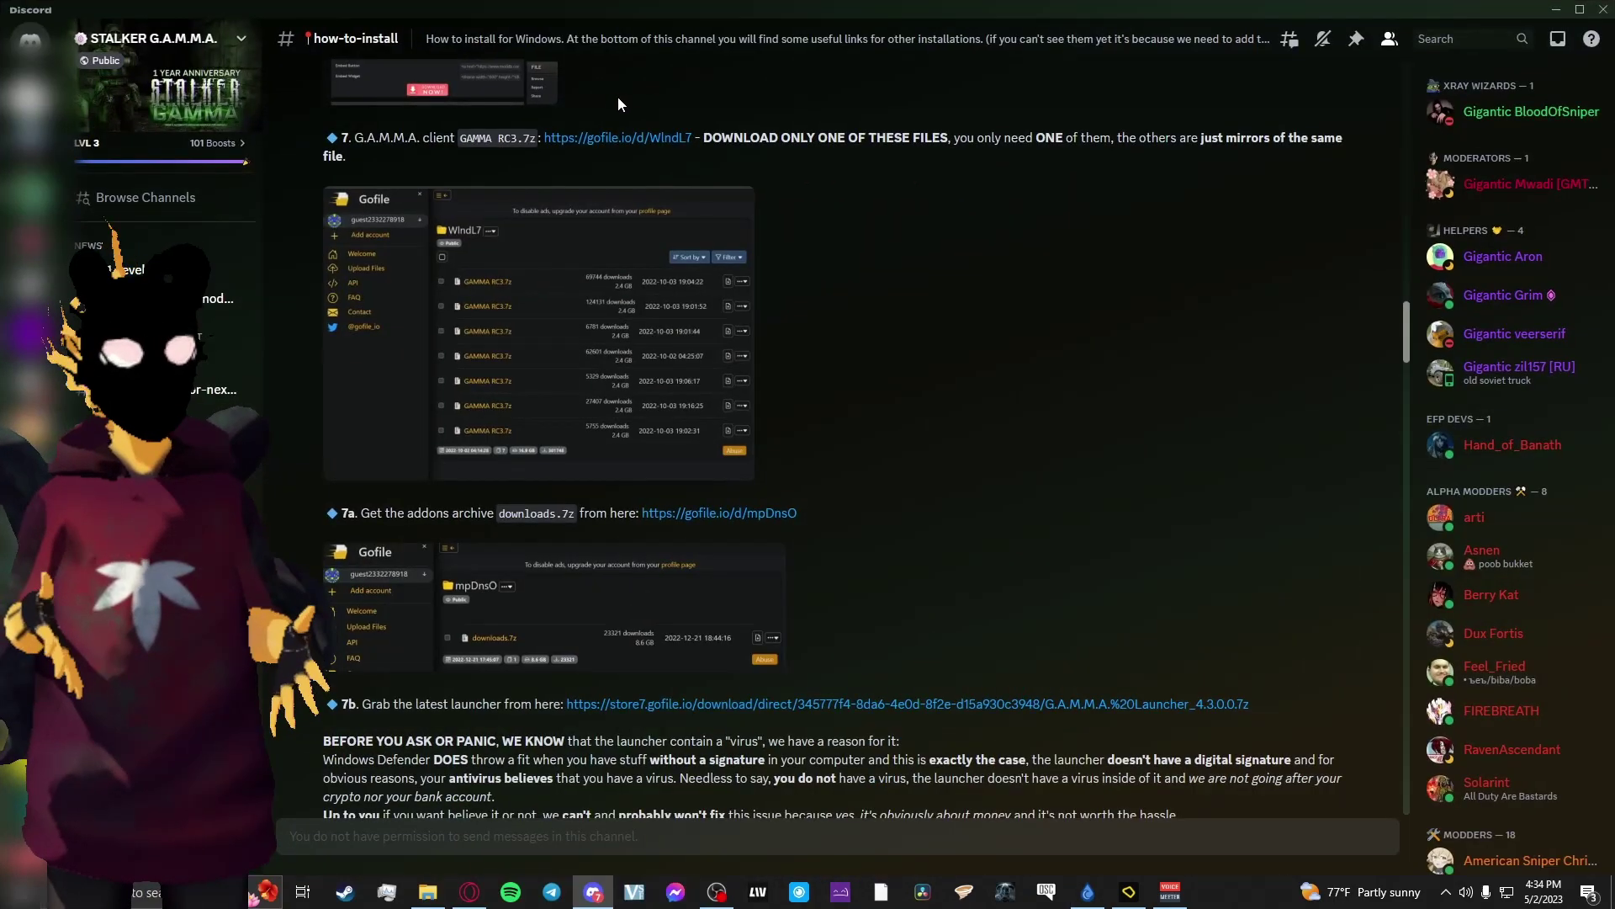
click(621, 140)
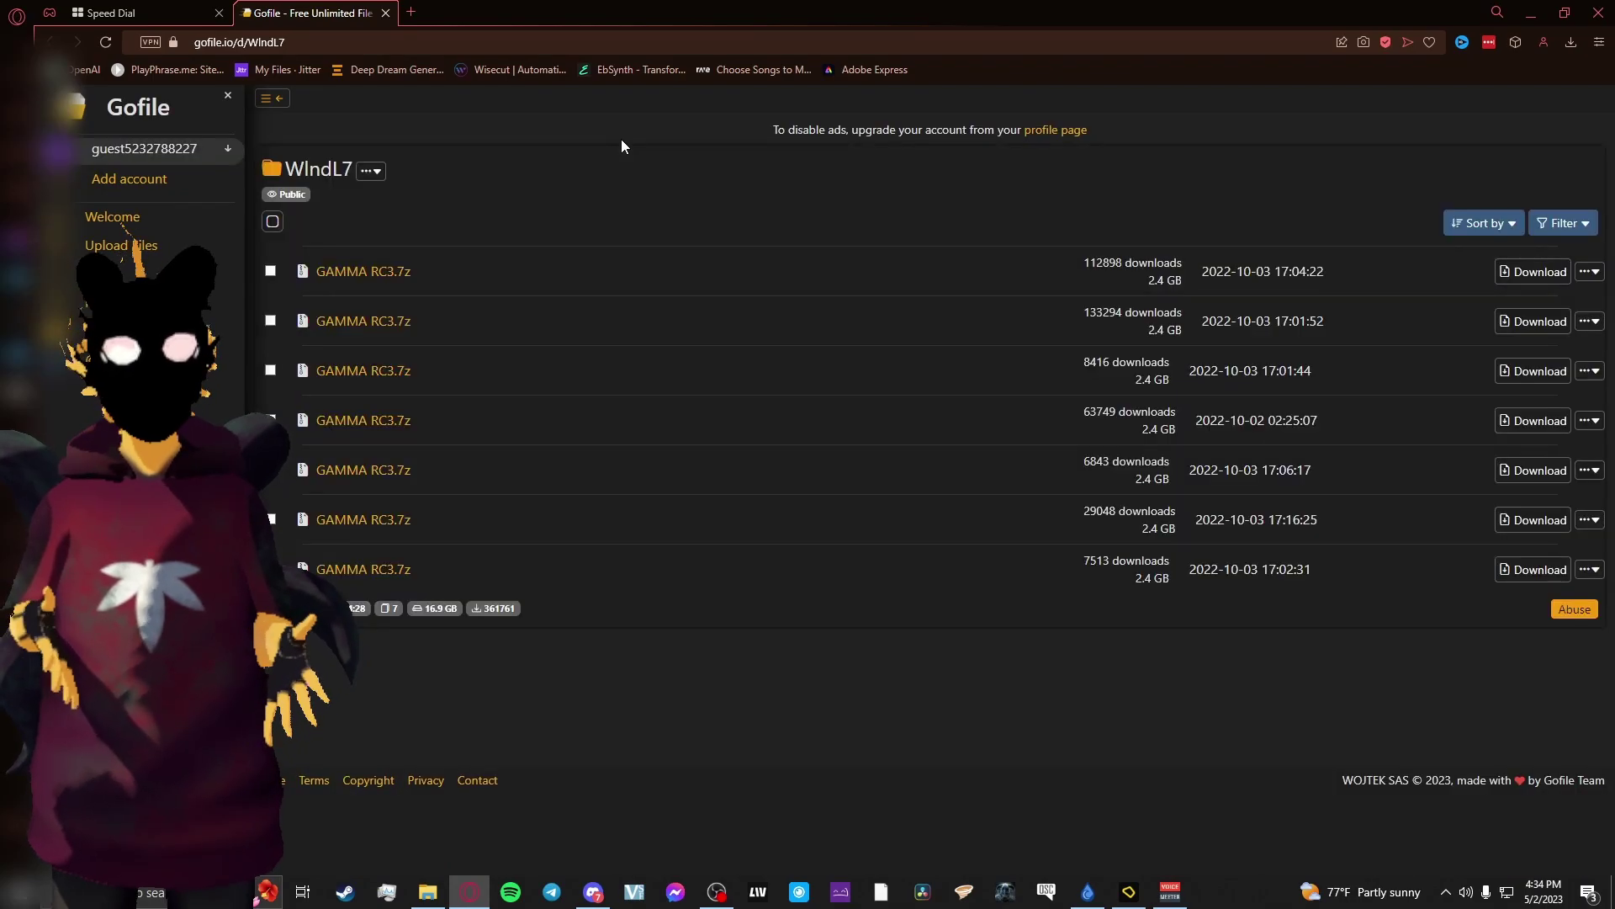
click(1514, 272)
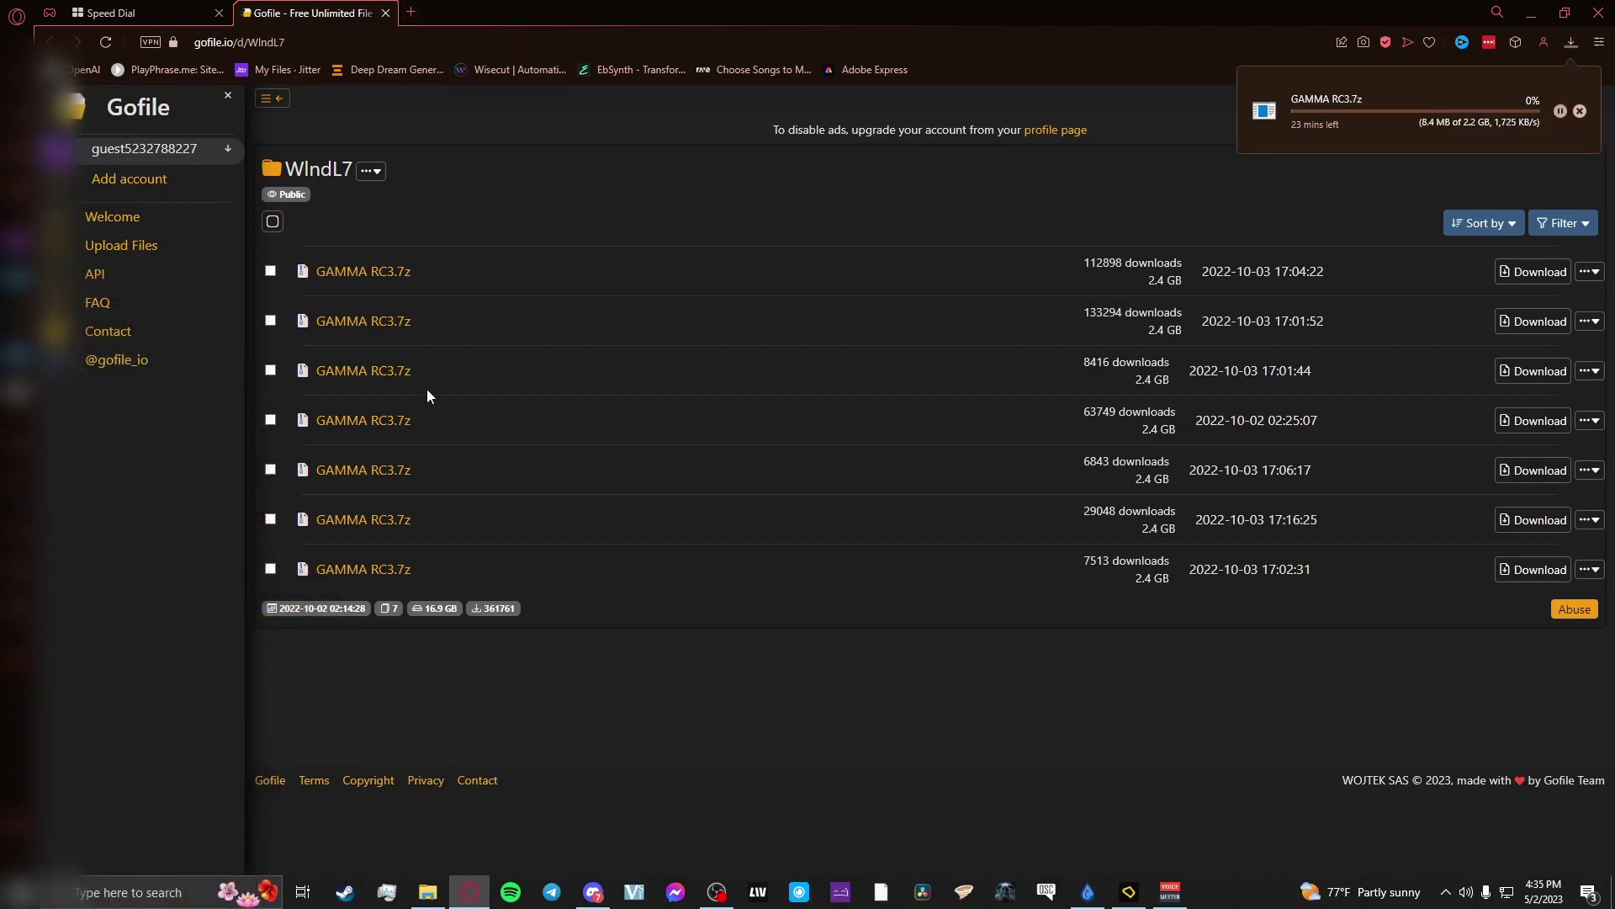
Return to Discord, follow the step 7a addons archive link, and download downloads.7z from Gofile
click(594, 892)
scroll(564, 476, down, 1)
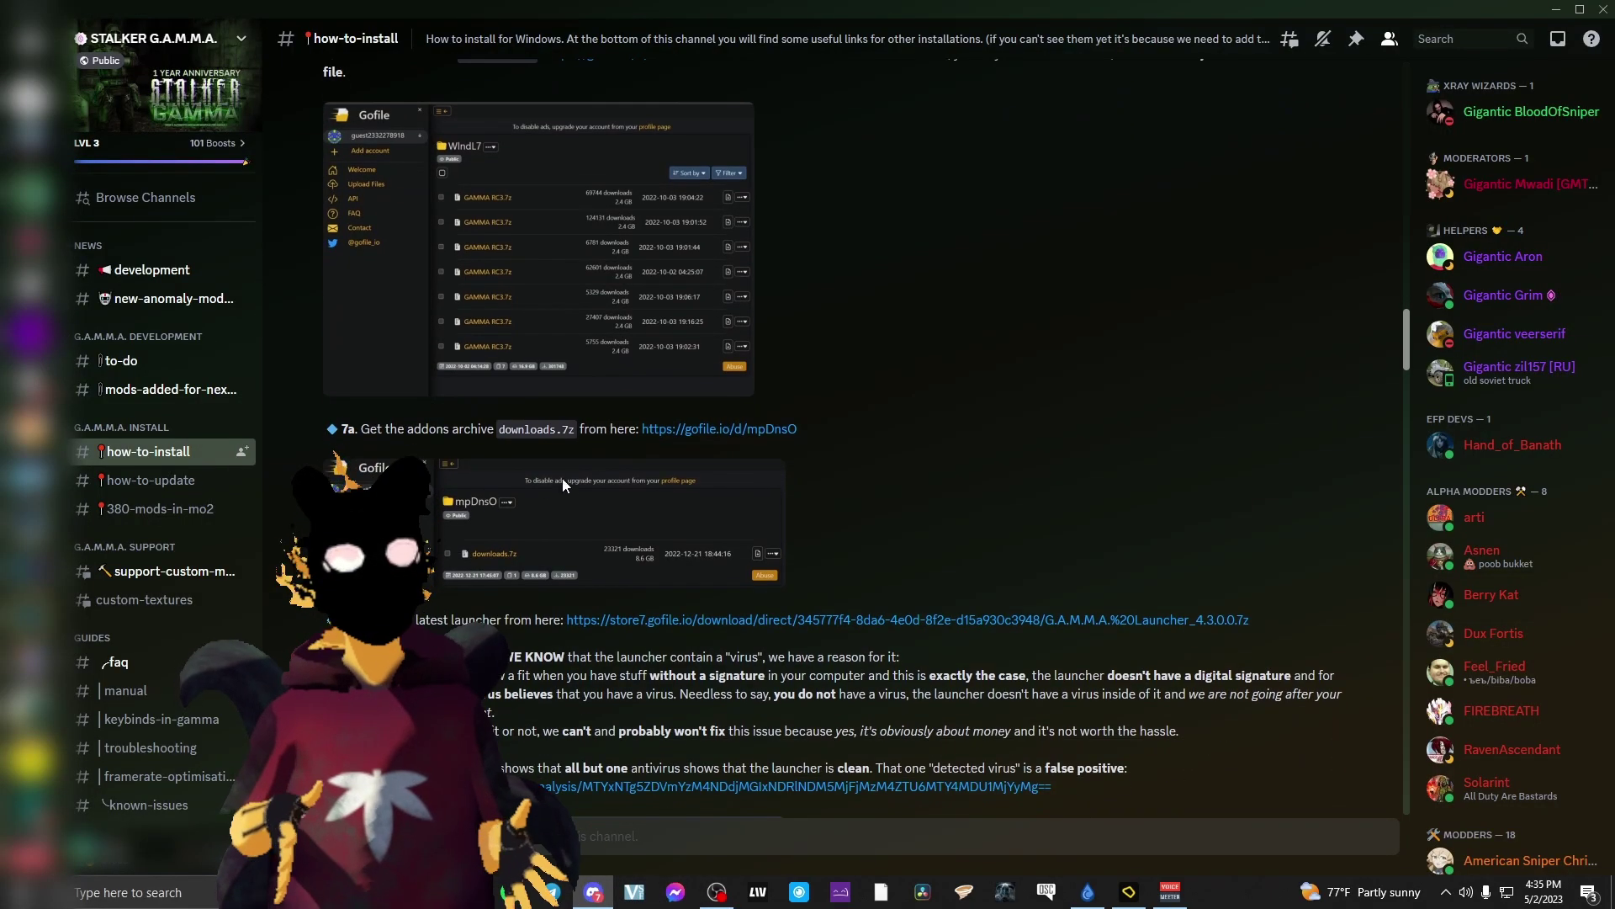
click(673, 430)
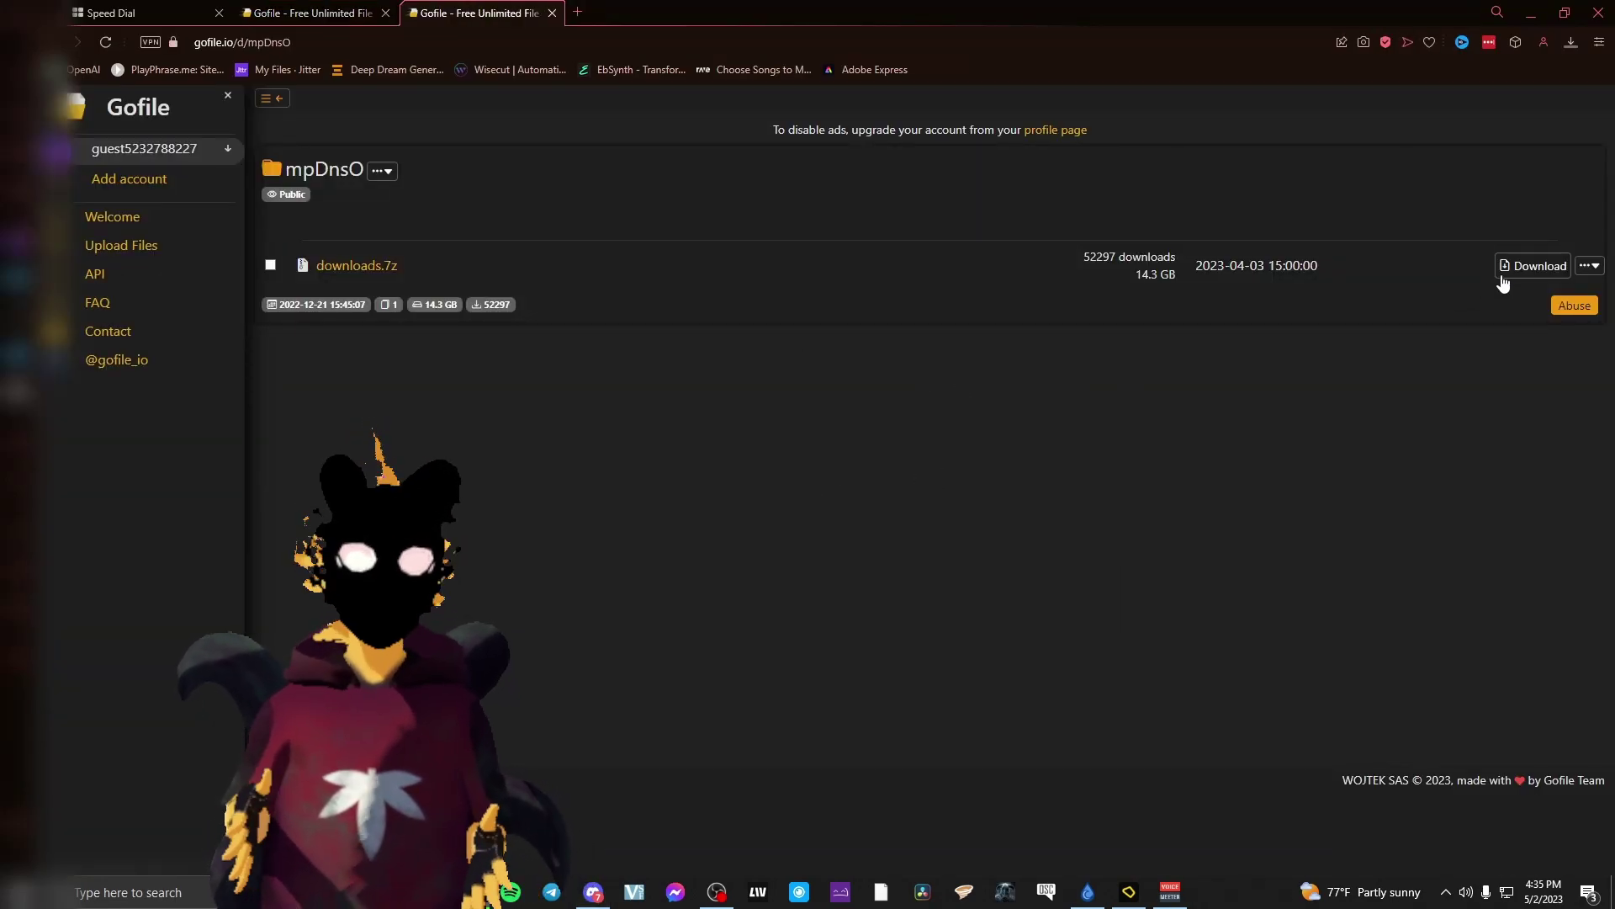
click(1505, 276)
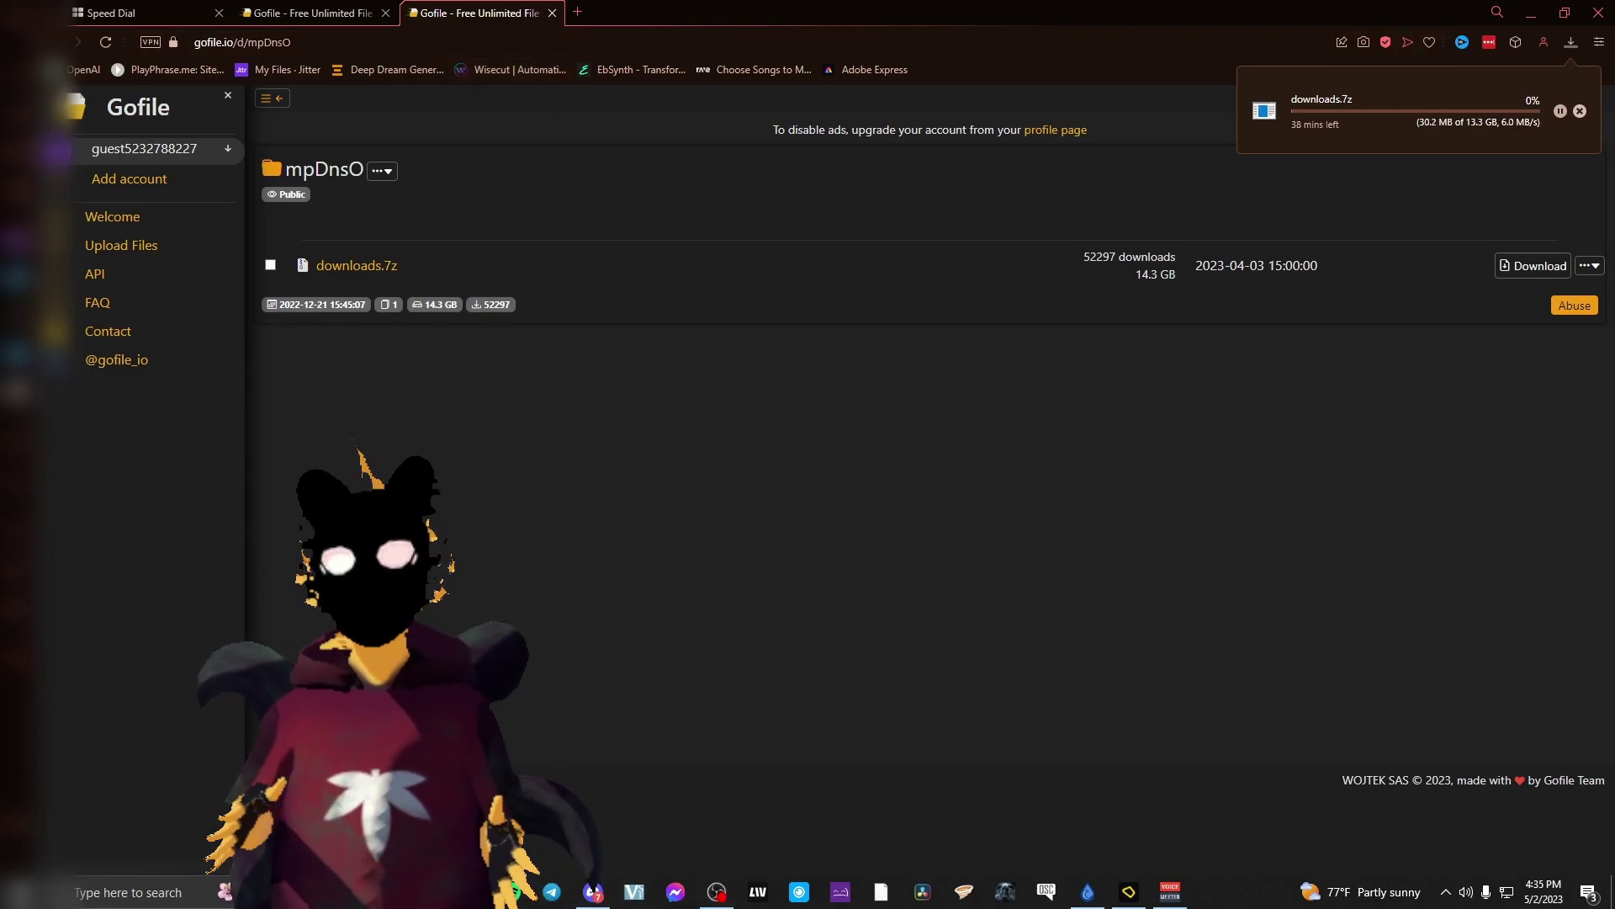
Switch back to Discord and download the G.A.M.M.A. Launcher_4.3.0.0.7z archive from the step 7b link
key(alt+Tab)
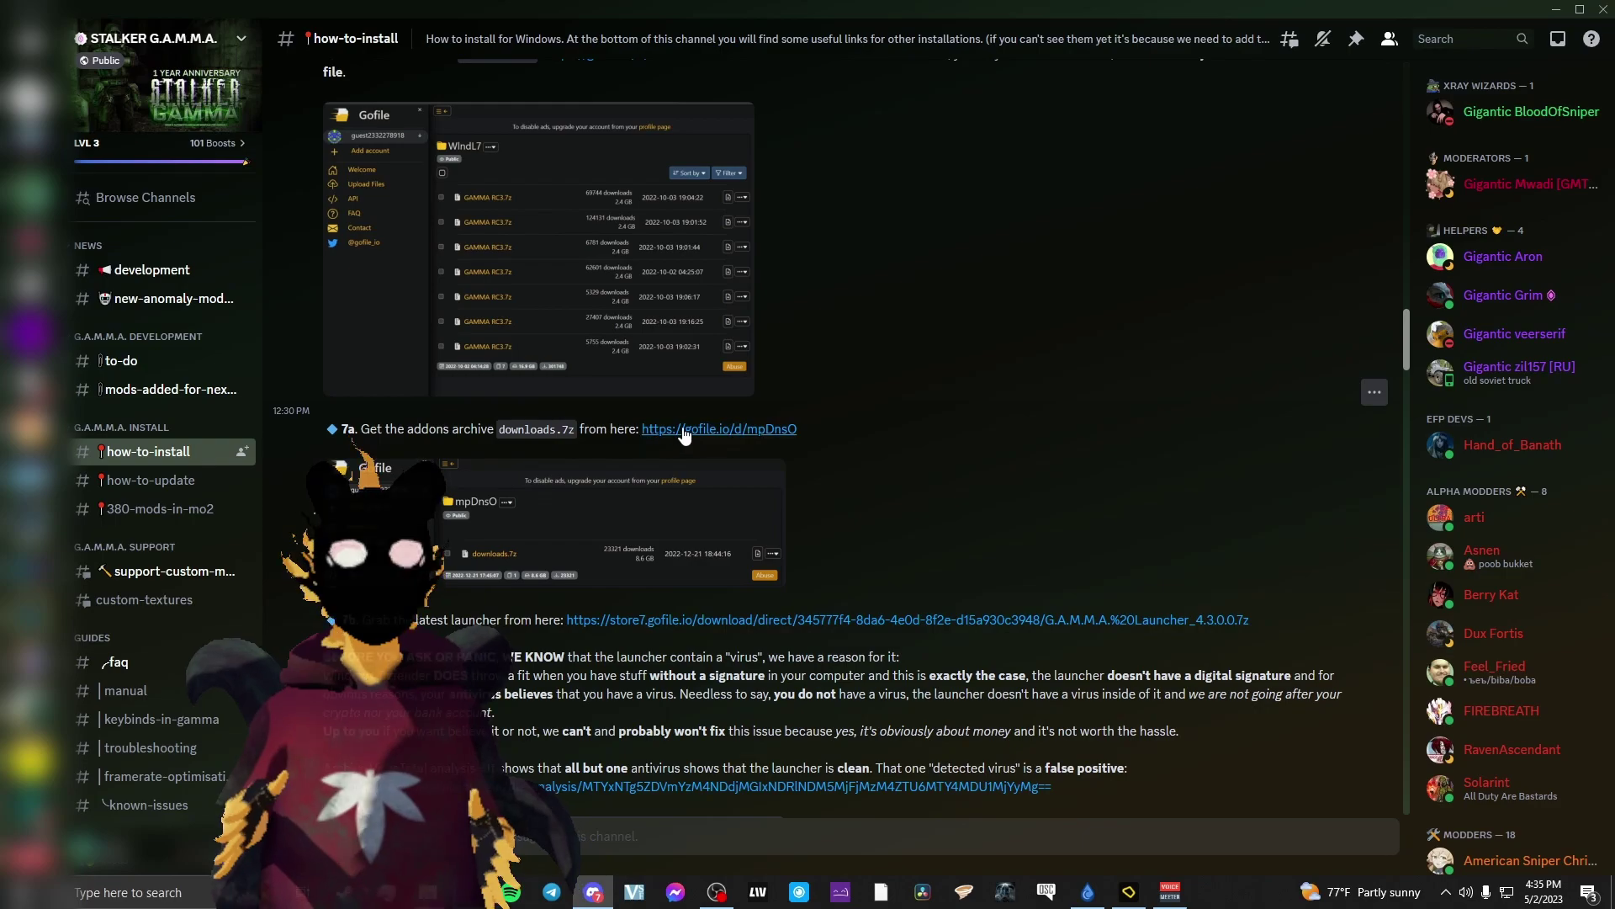
scroll(656, 441, down, 3)
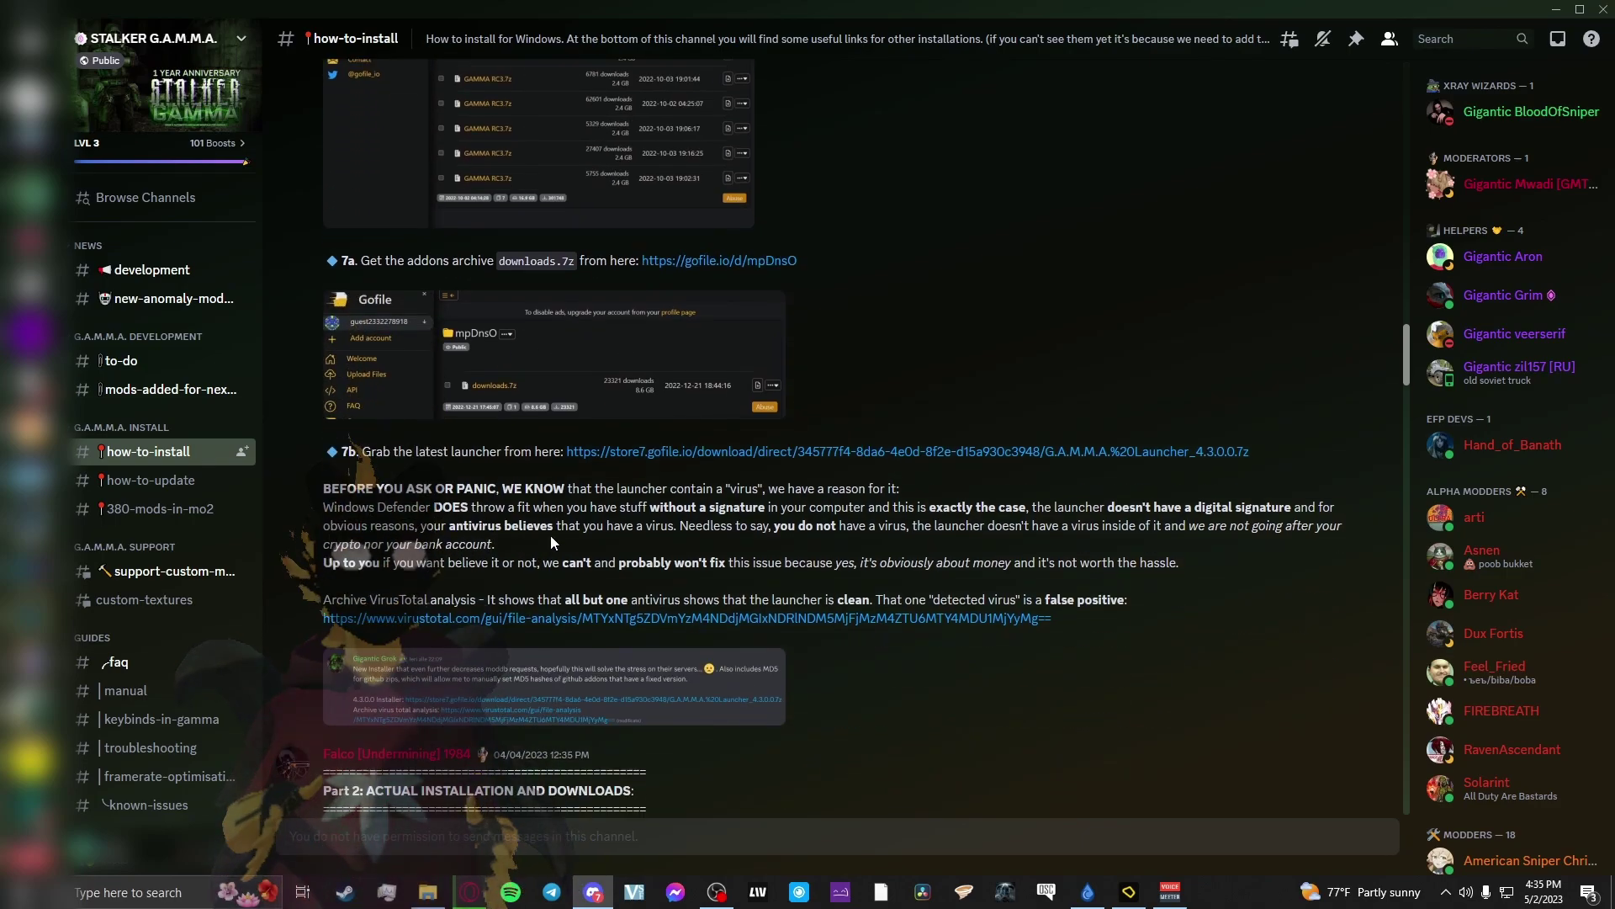
click(631, 455)
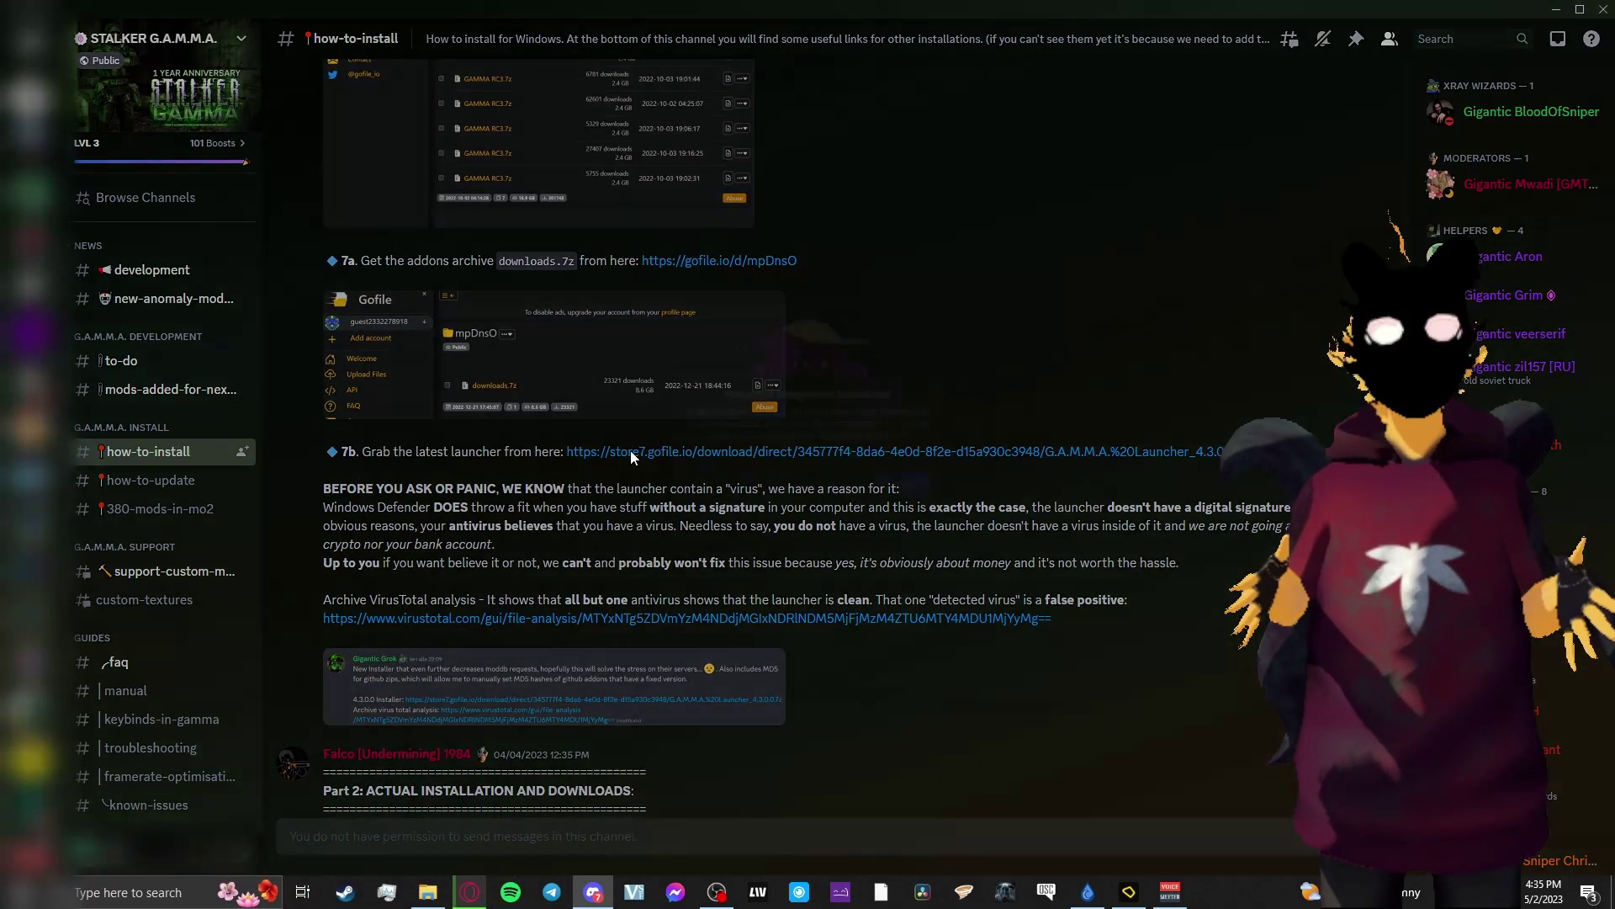
click(840, 502)
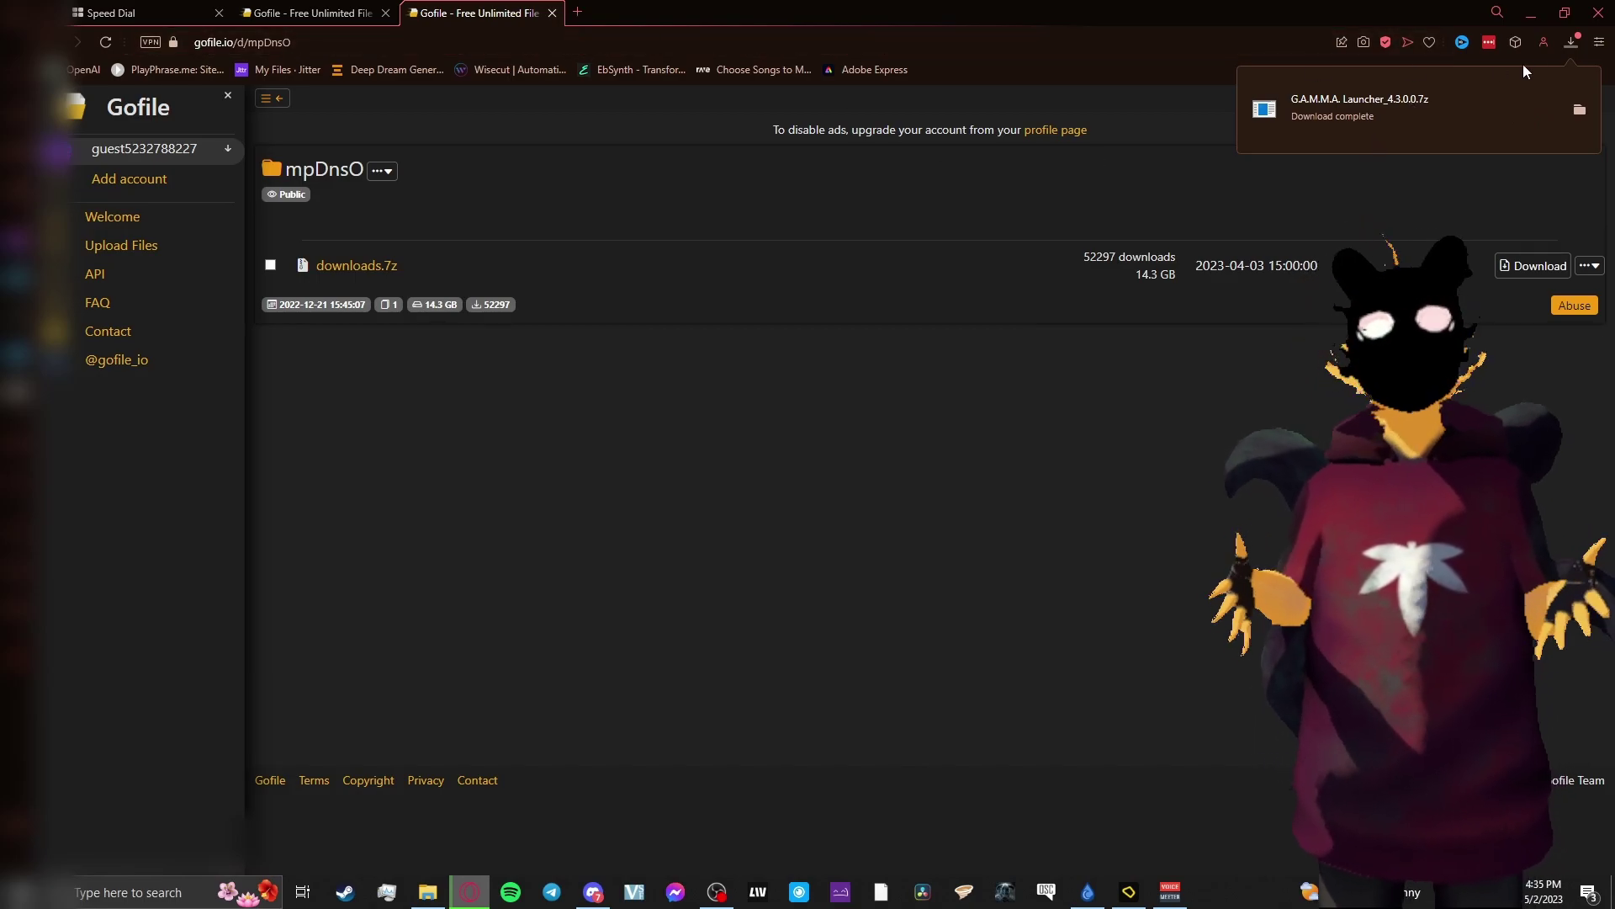
Close both Gofile pages in the browser and check the progress of the downloads
click(552, 12)
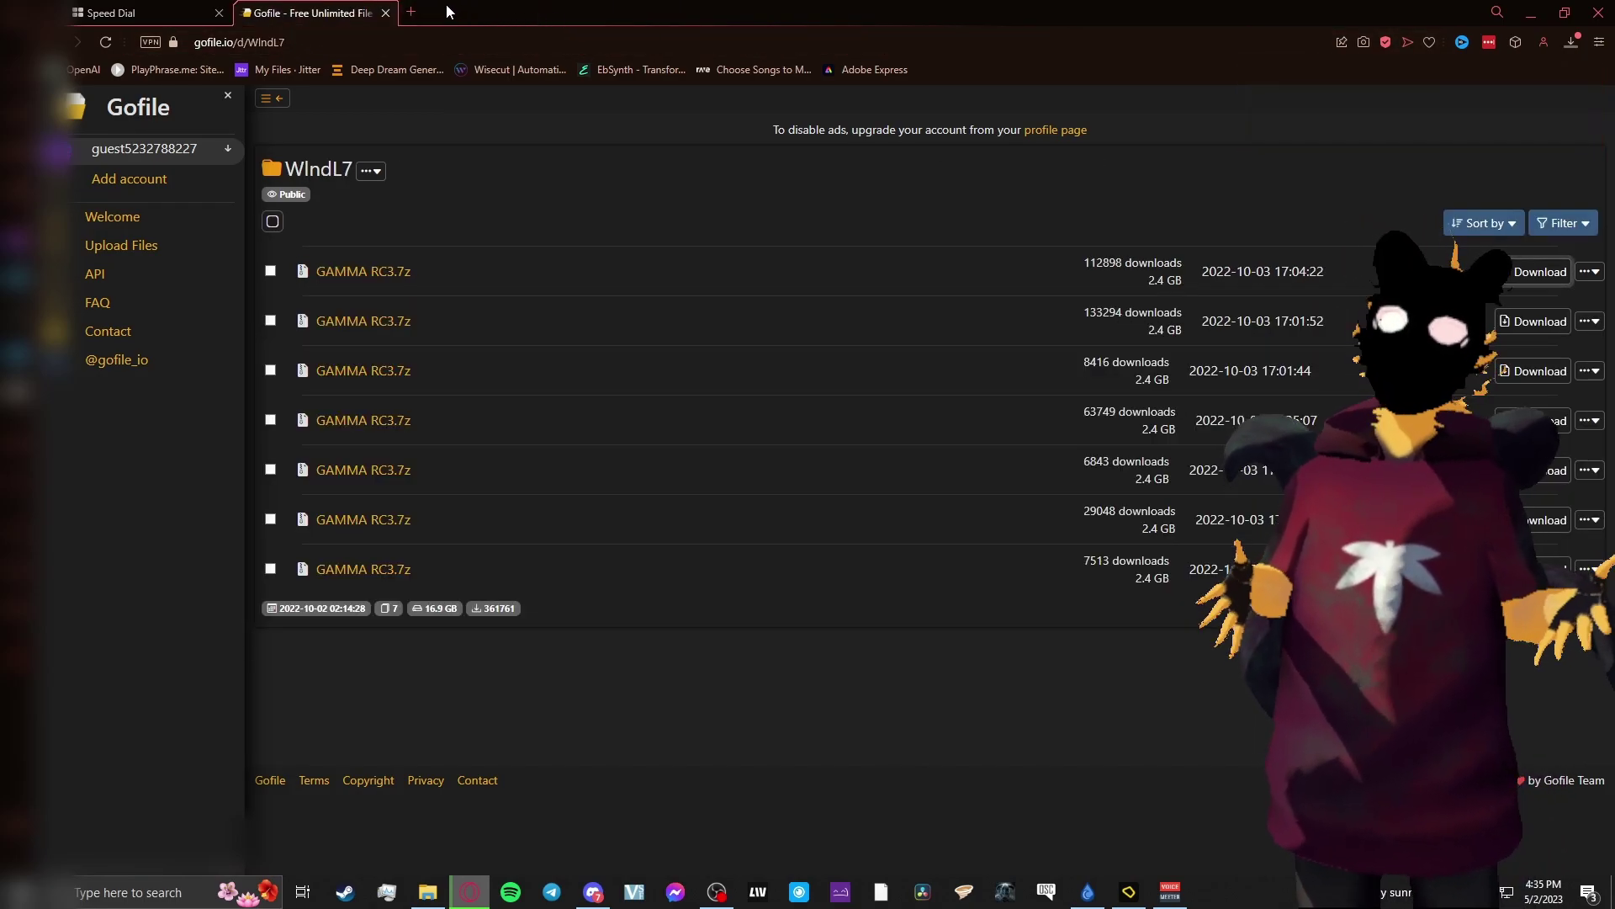
click(385, 12)
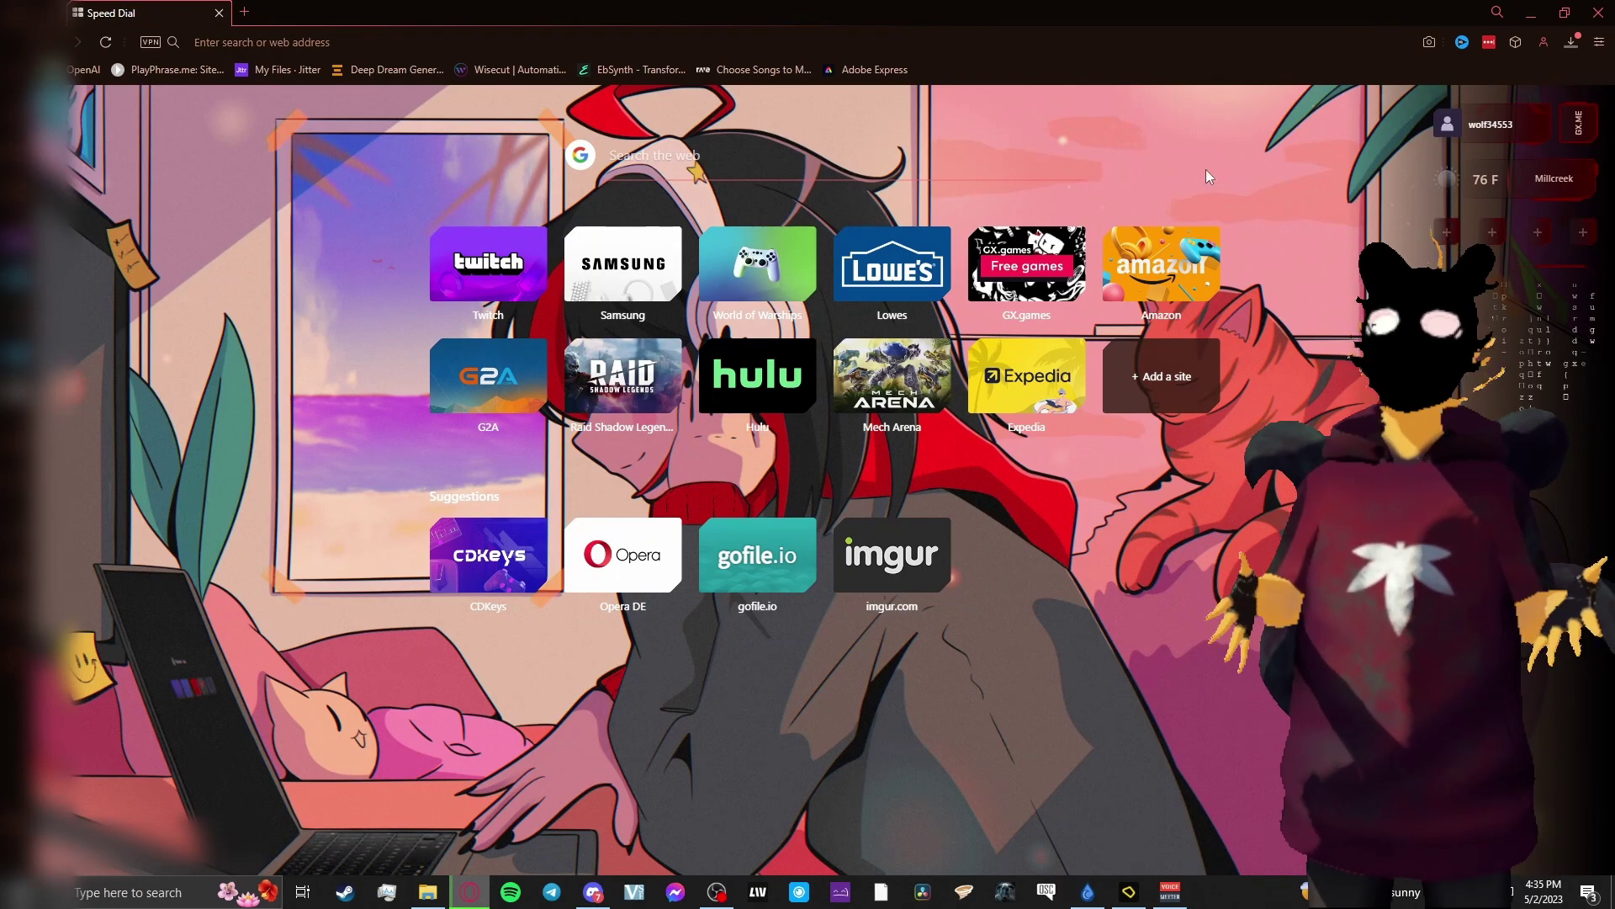
click(1573, 44)
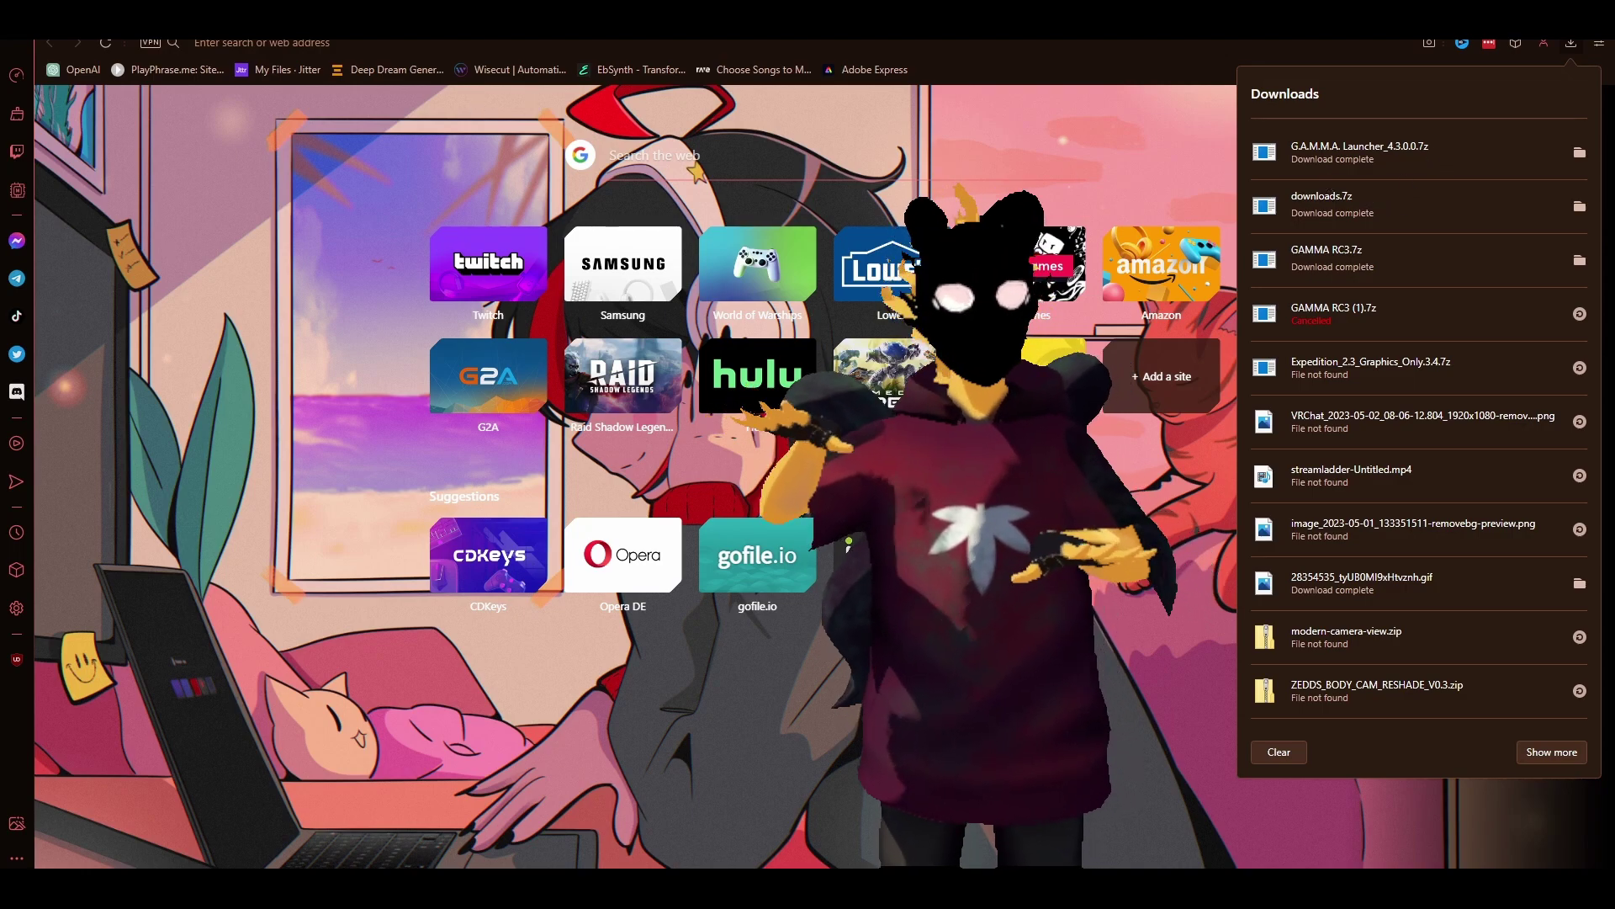
Switch to Discord and read the Part 2 instructions on extracting Anomaly with 7-Zip into the Anomaly folder
key(alt+Tab)
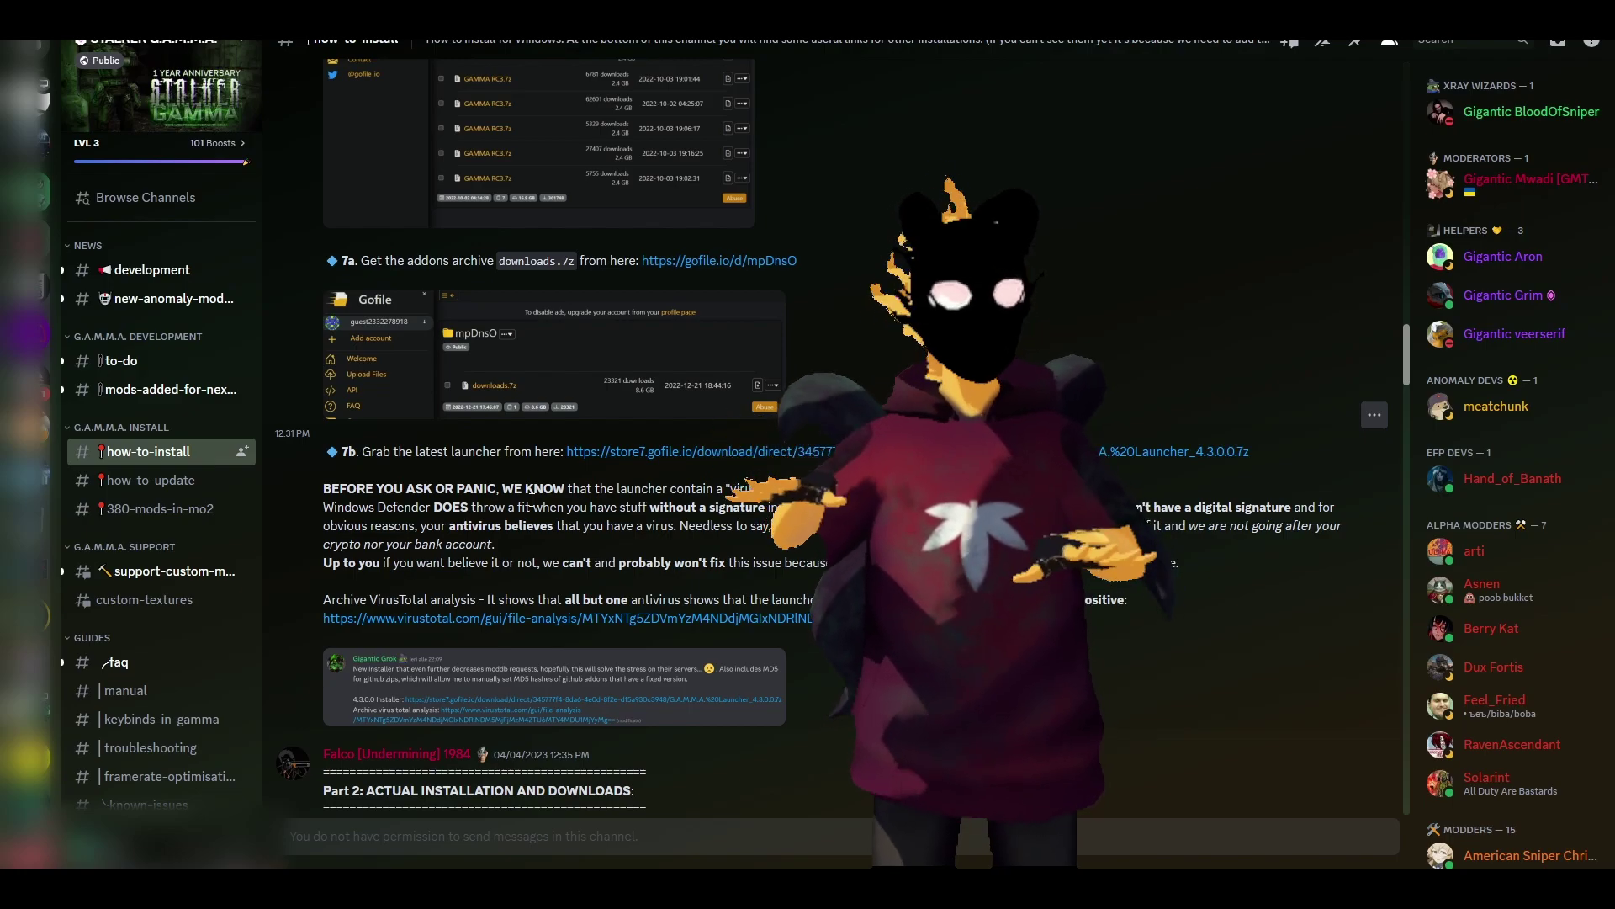
scroll(528, 544, down, 5)
scroll(531, 552, down, 5)
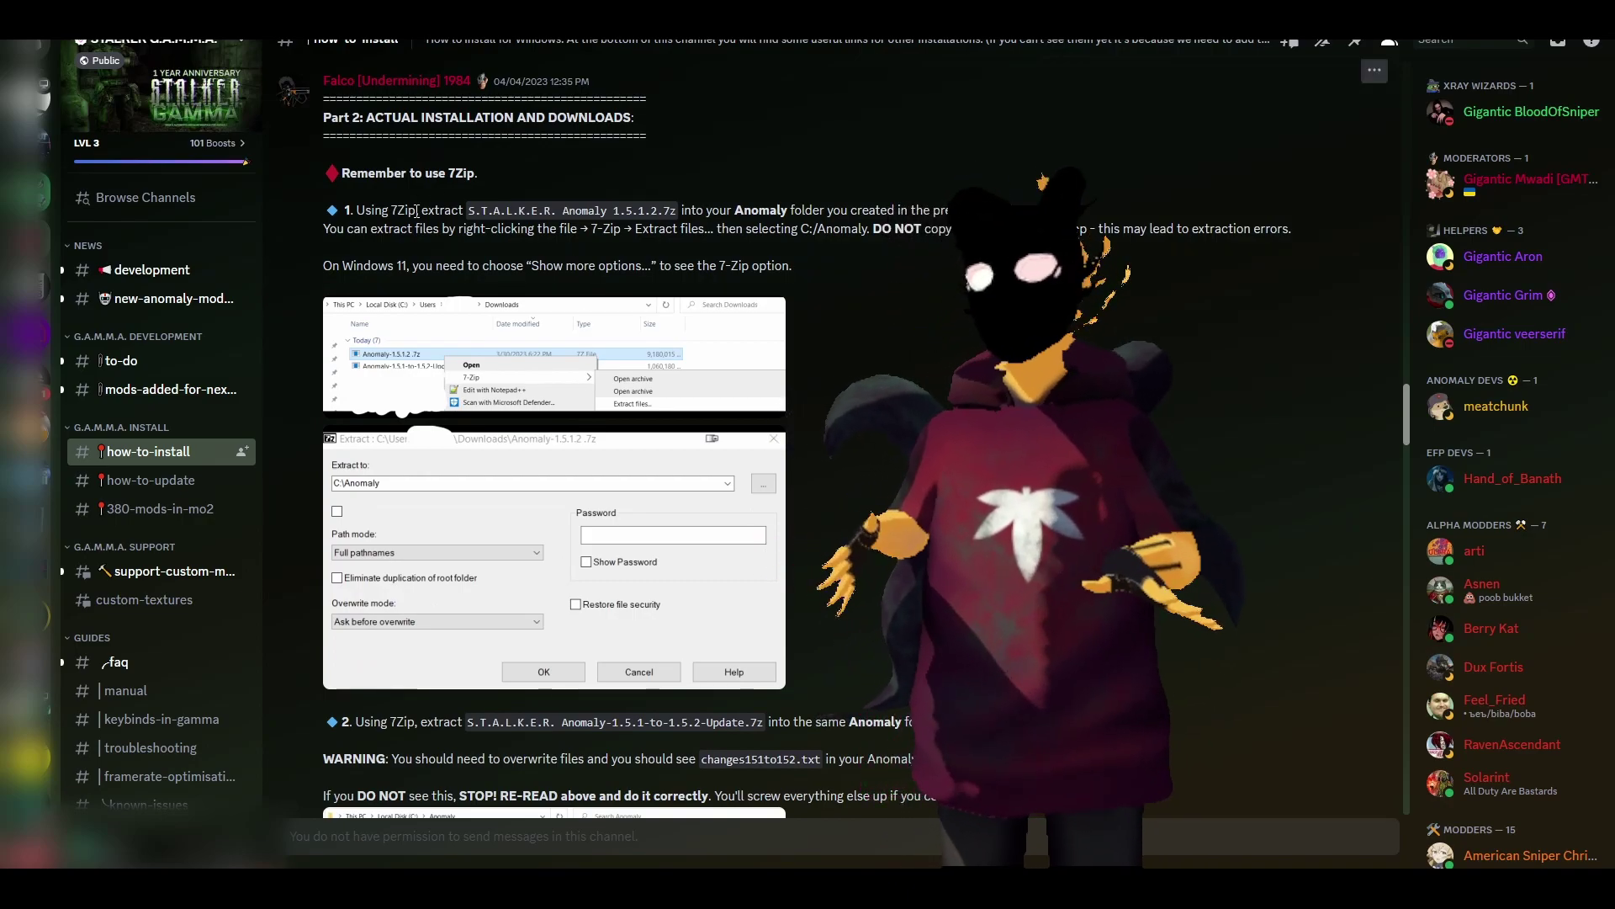
drag(358, 212, 641, 207)
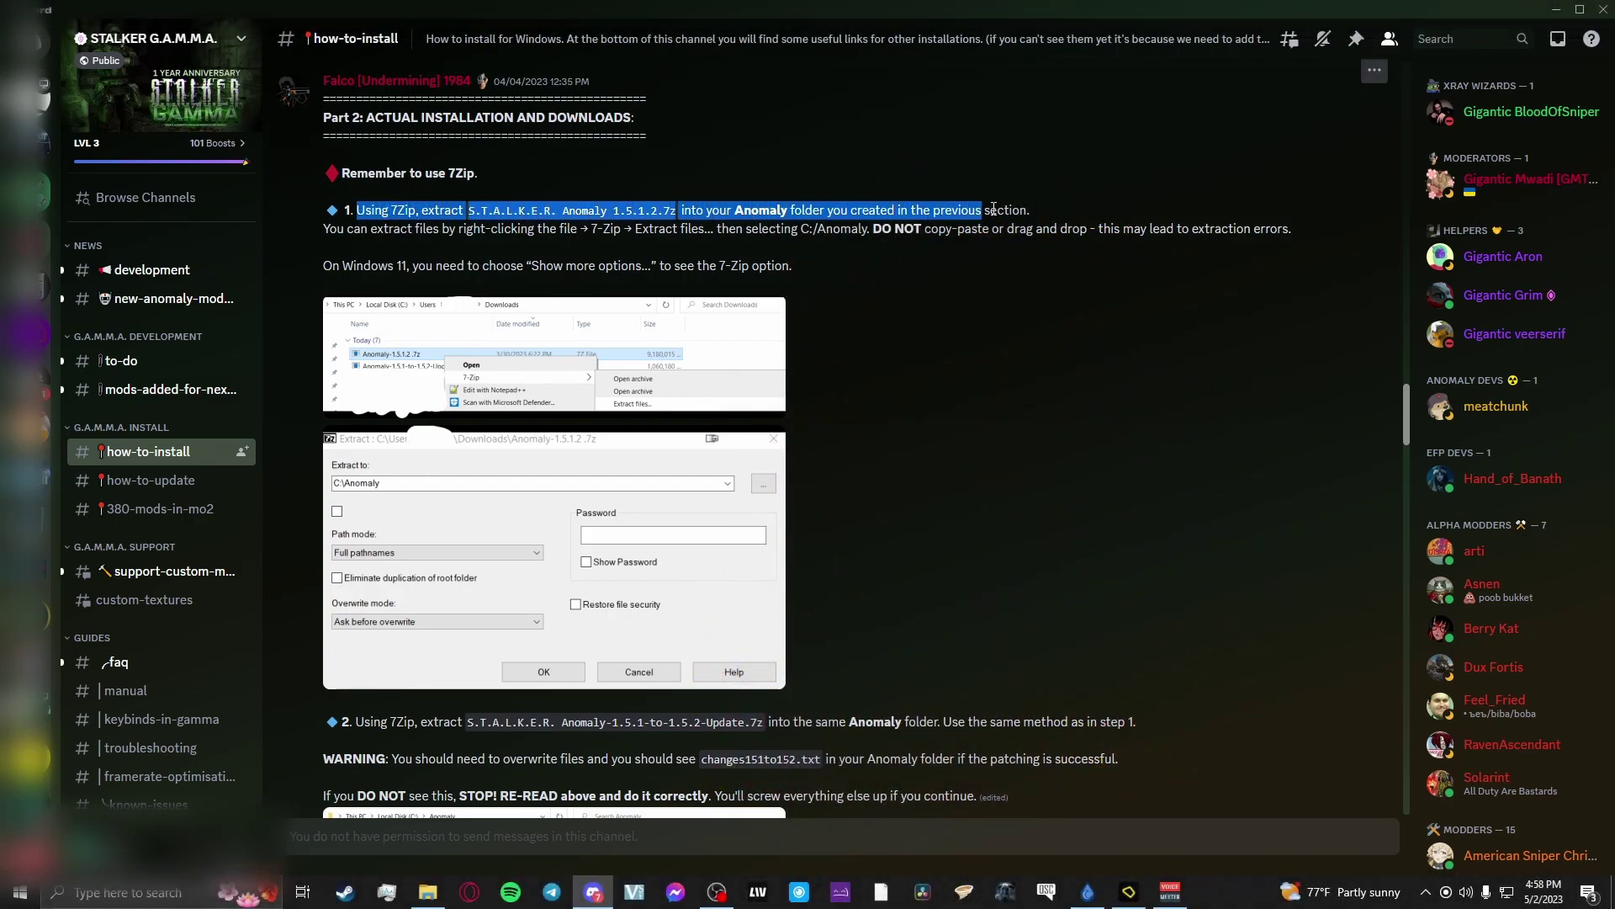
click(1052, 229)
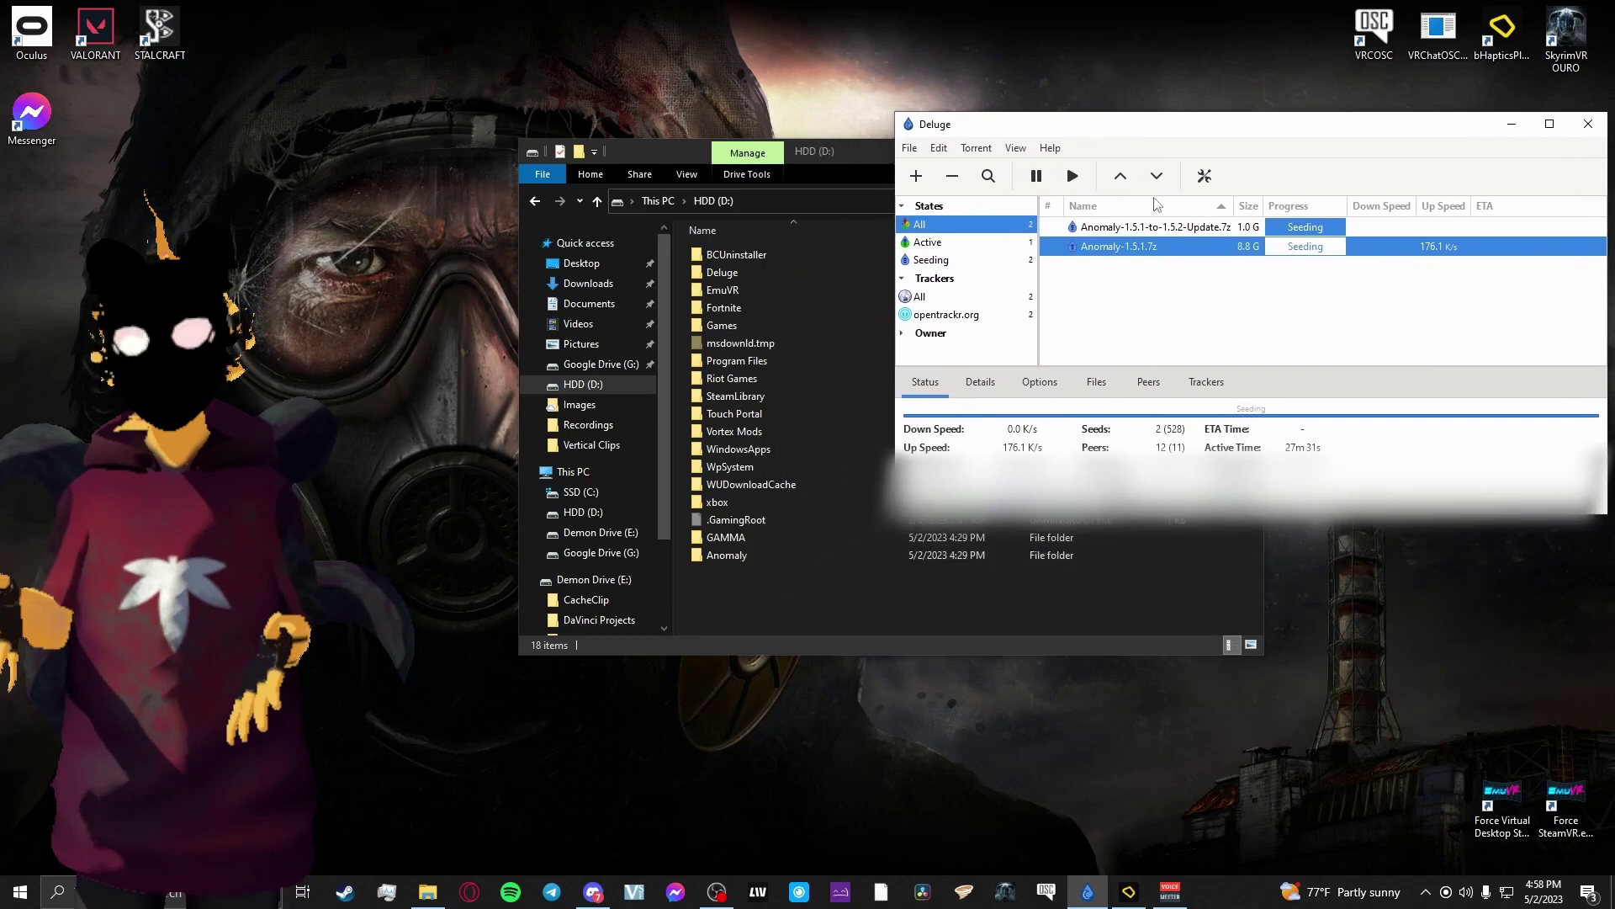
Open the download folder of Anomaly-1.5.1.7z from Deluge and bring up the 7-Zip extraction options for that archive
right_click(1150, 247)
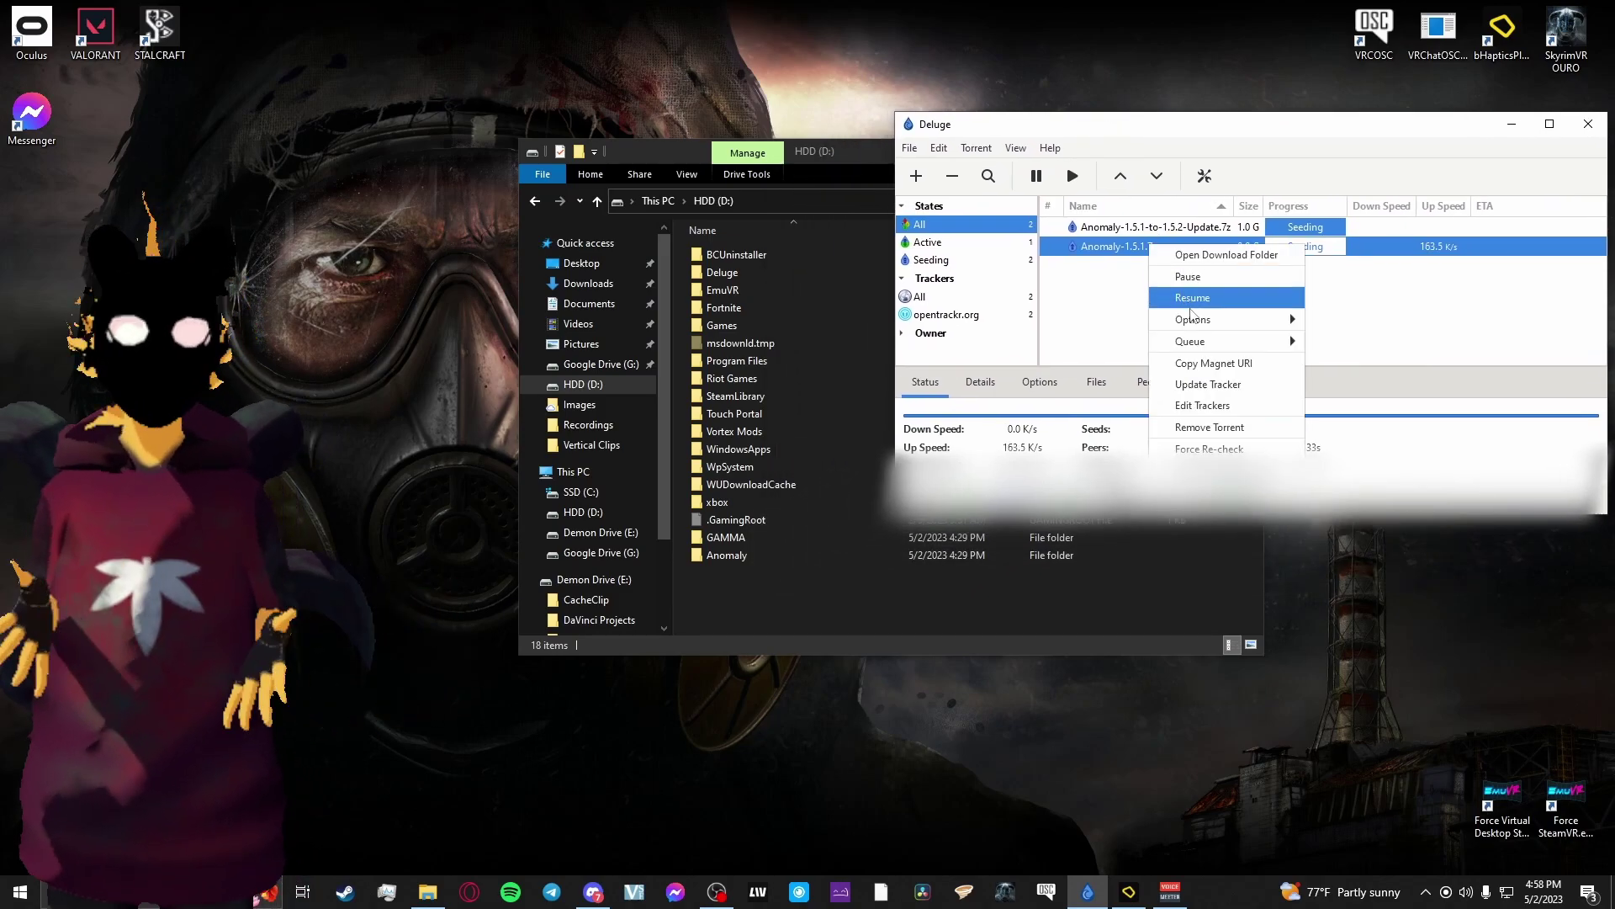
click(1203, 255)
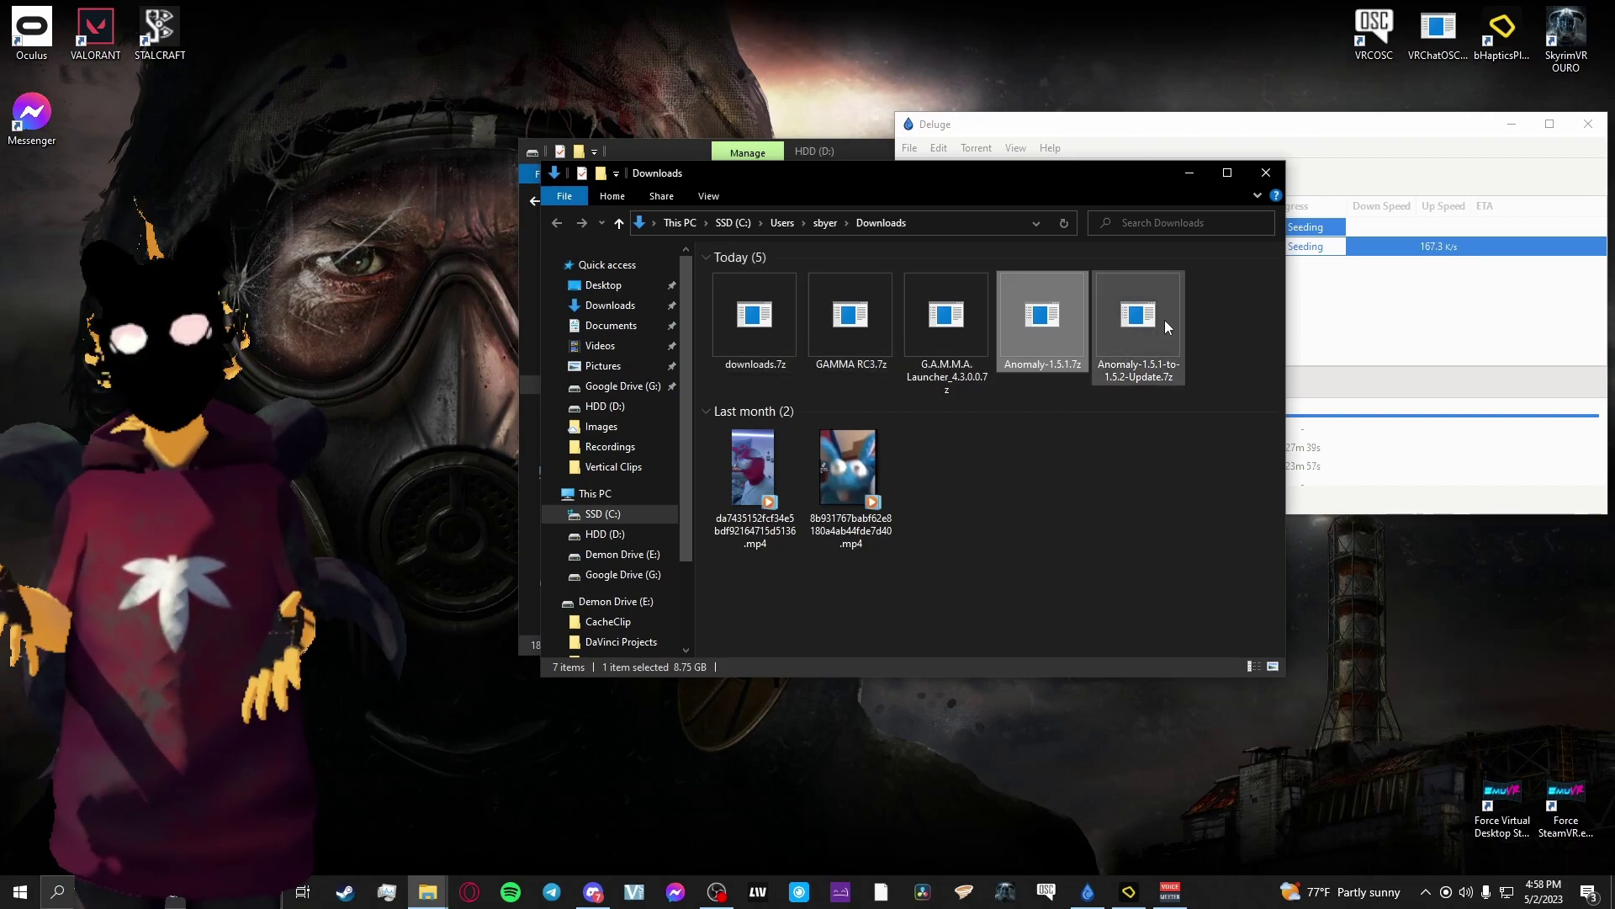
right_click(1033, 318)
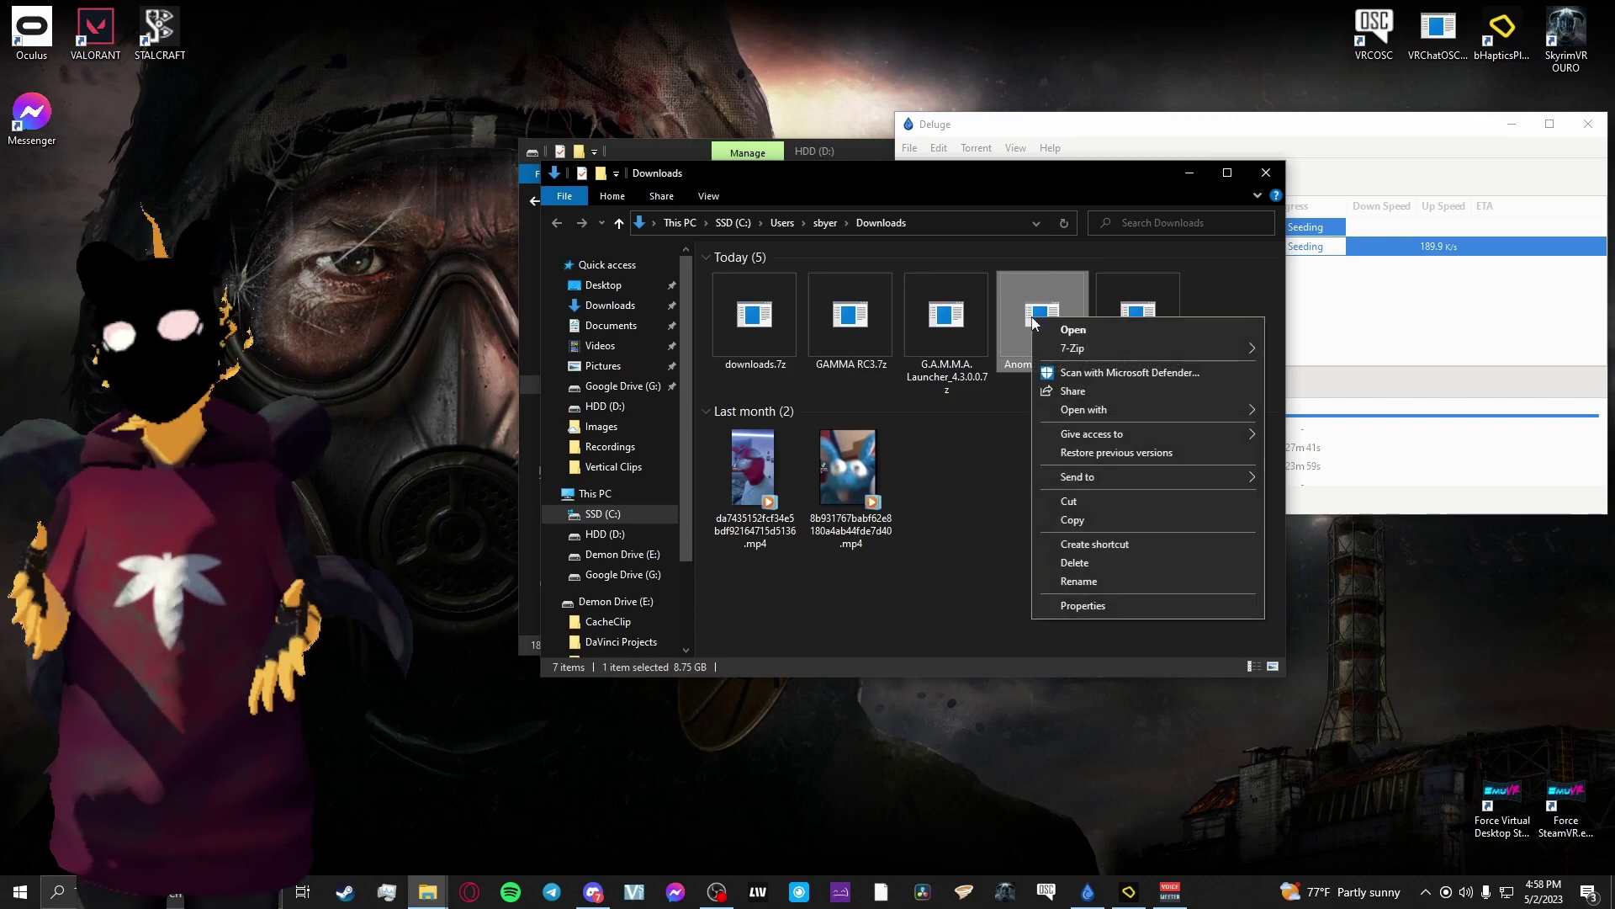
mouse_move(1097, 349)
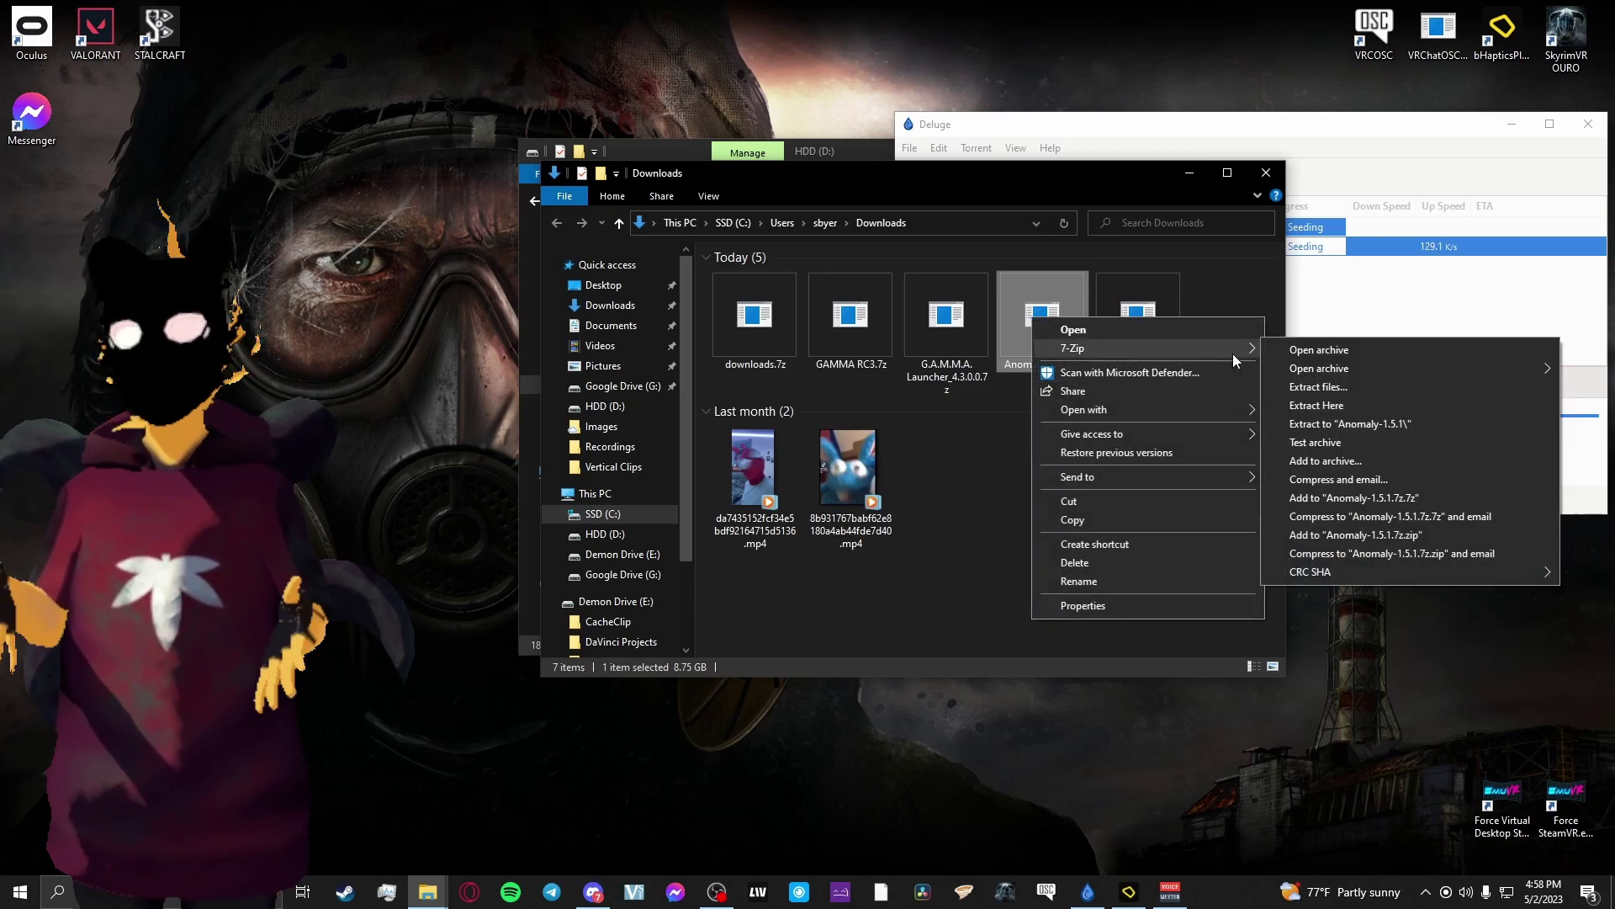
click(1318, 387)
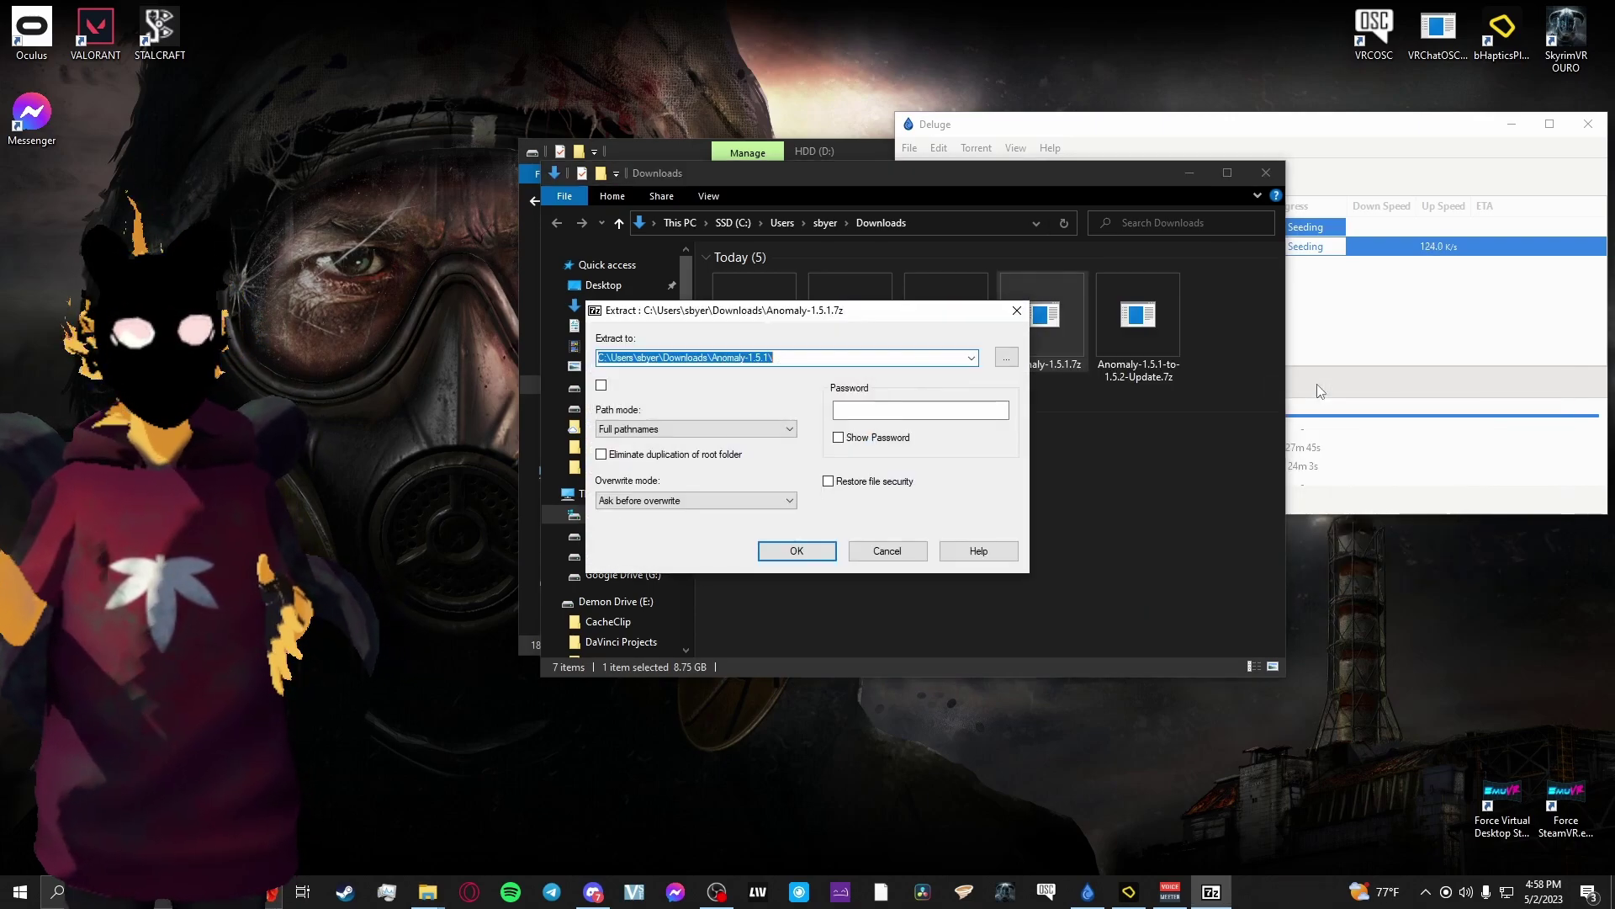
Choose the Anomaly folder on HDD (D:) as the destination and extract Anomaly-1.5.1.7z into it
click(601, 385)
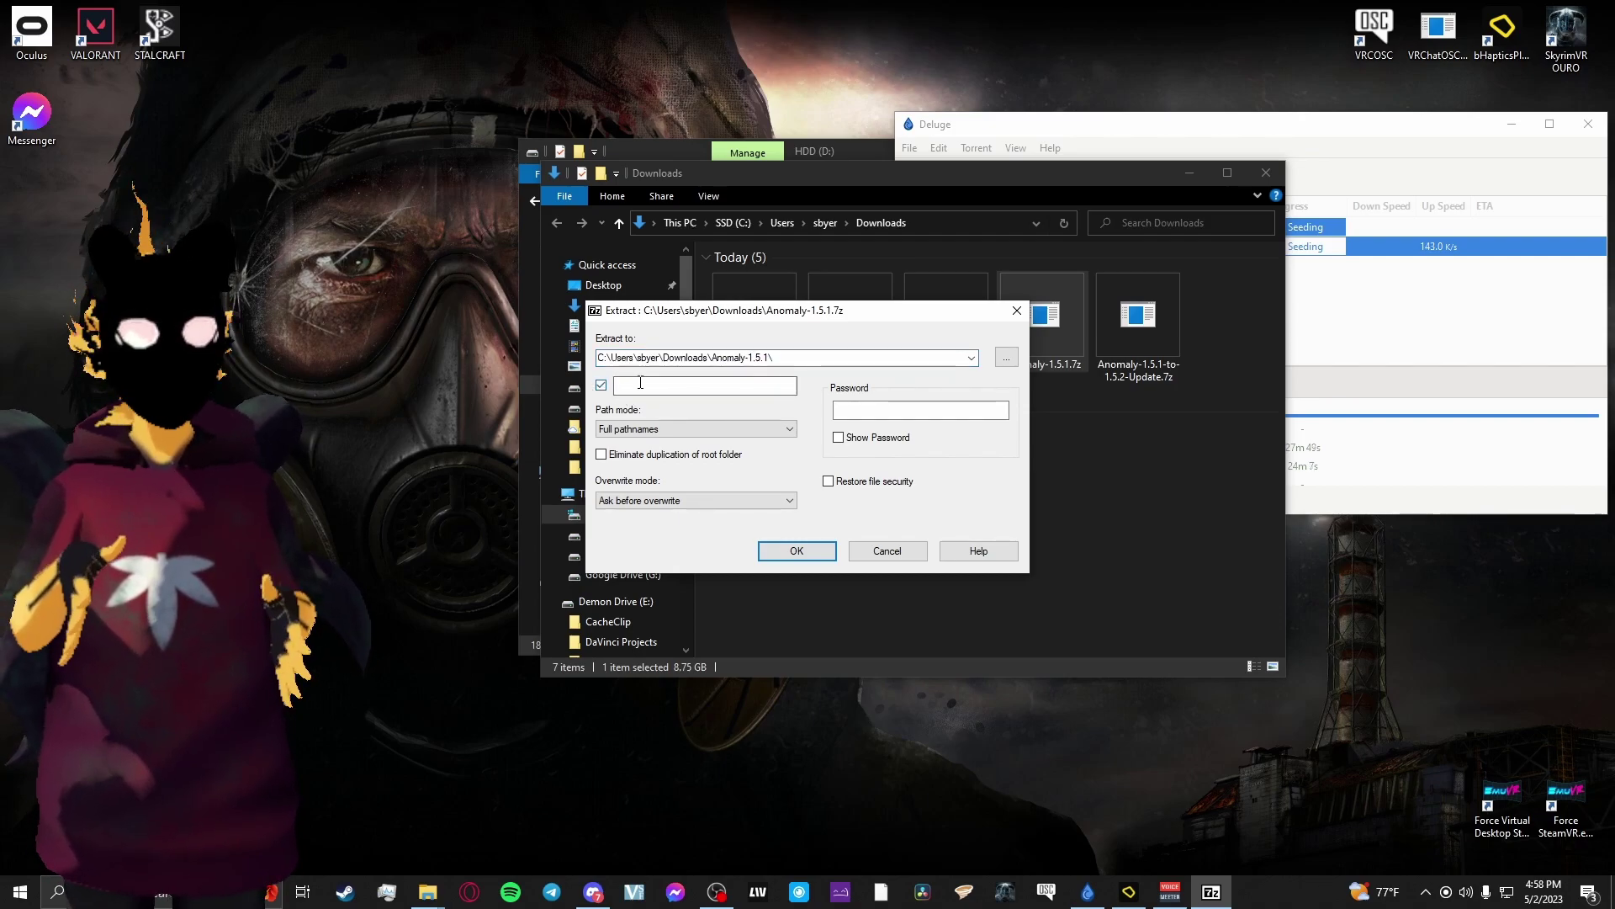
click(603, 387)
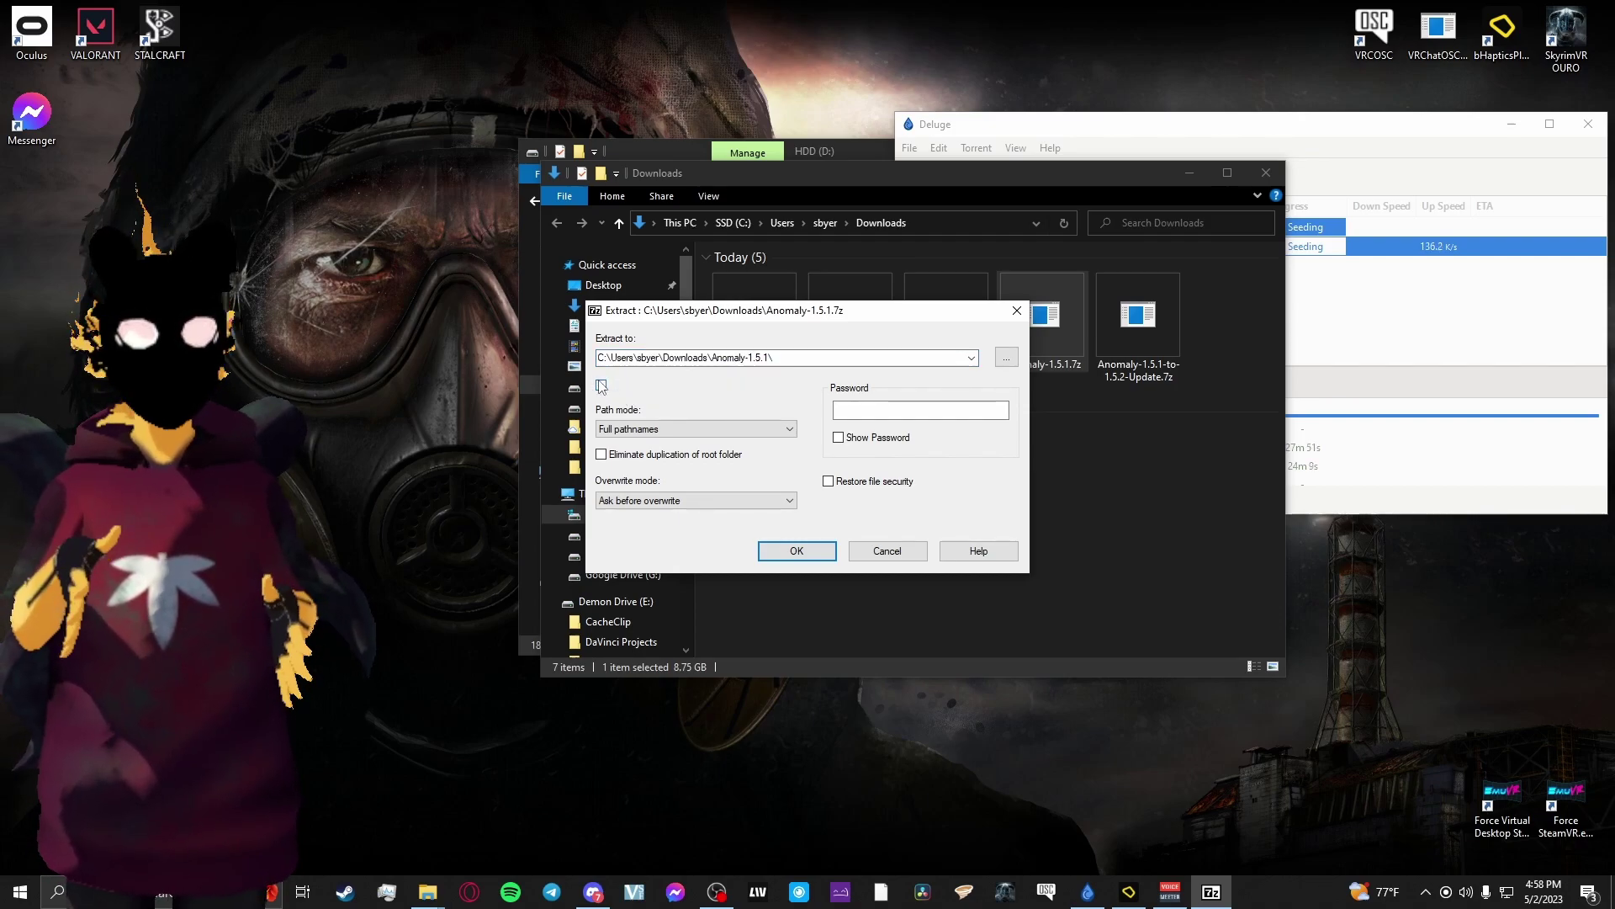
click(1006, 356)
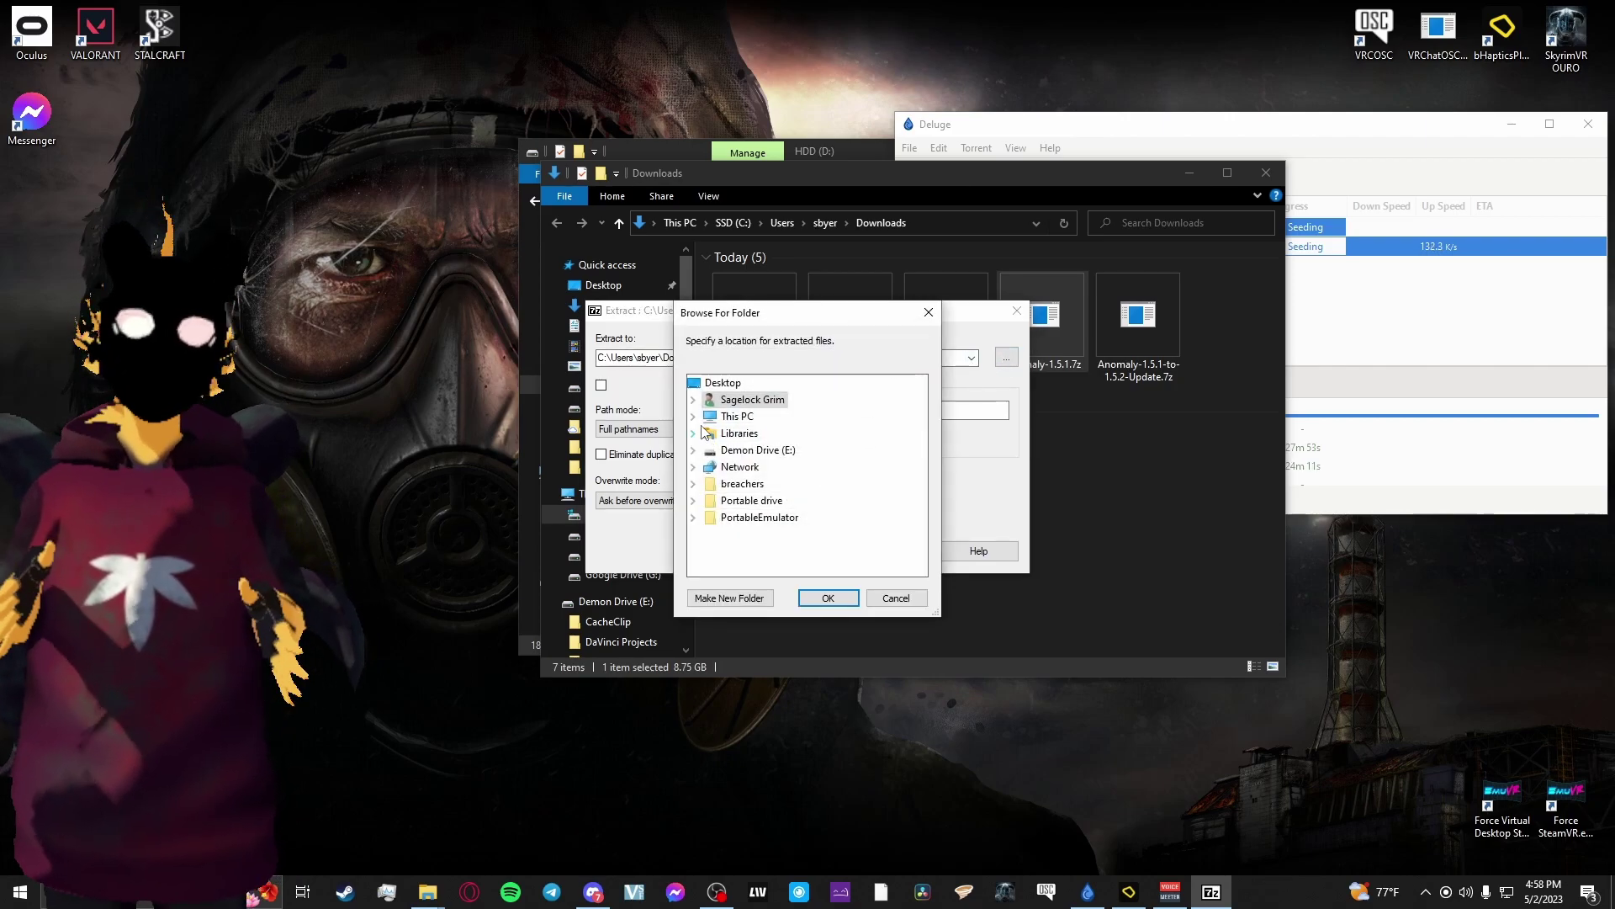
click(693, 416)
double_click(745, 454)
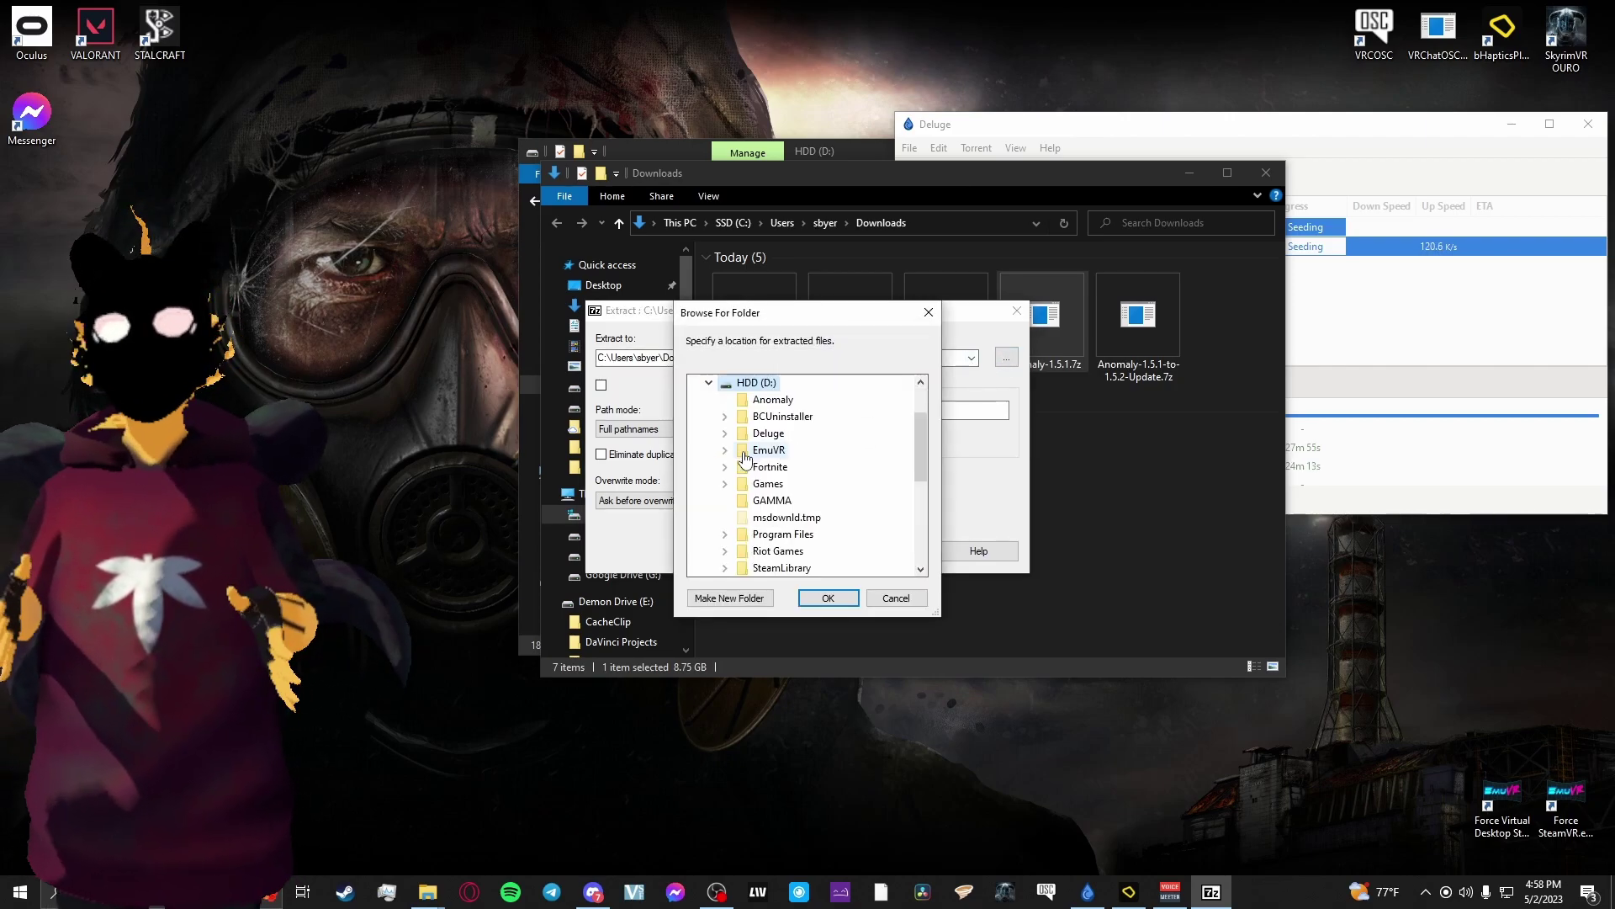
click(772, 400)
click(828, 598)
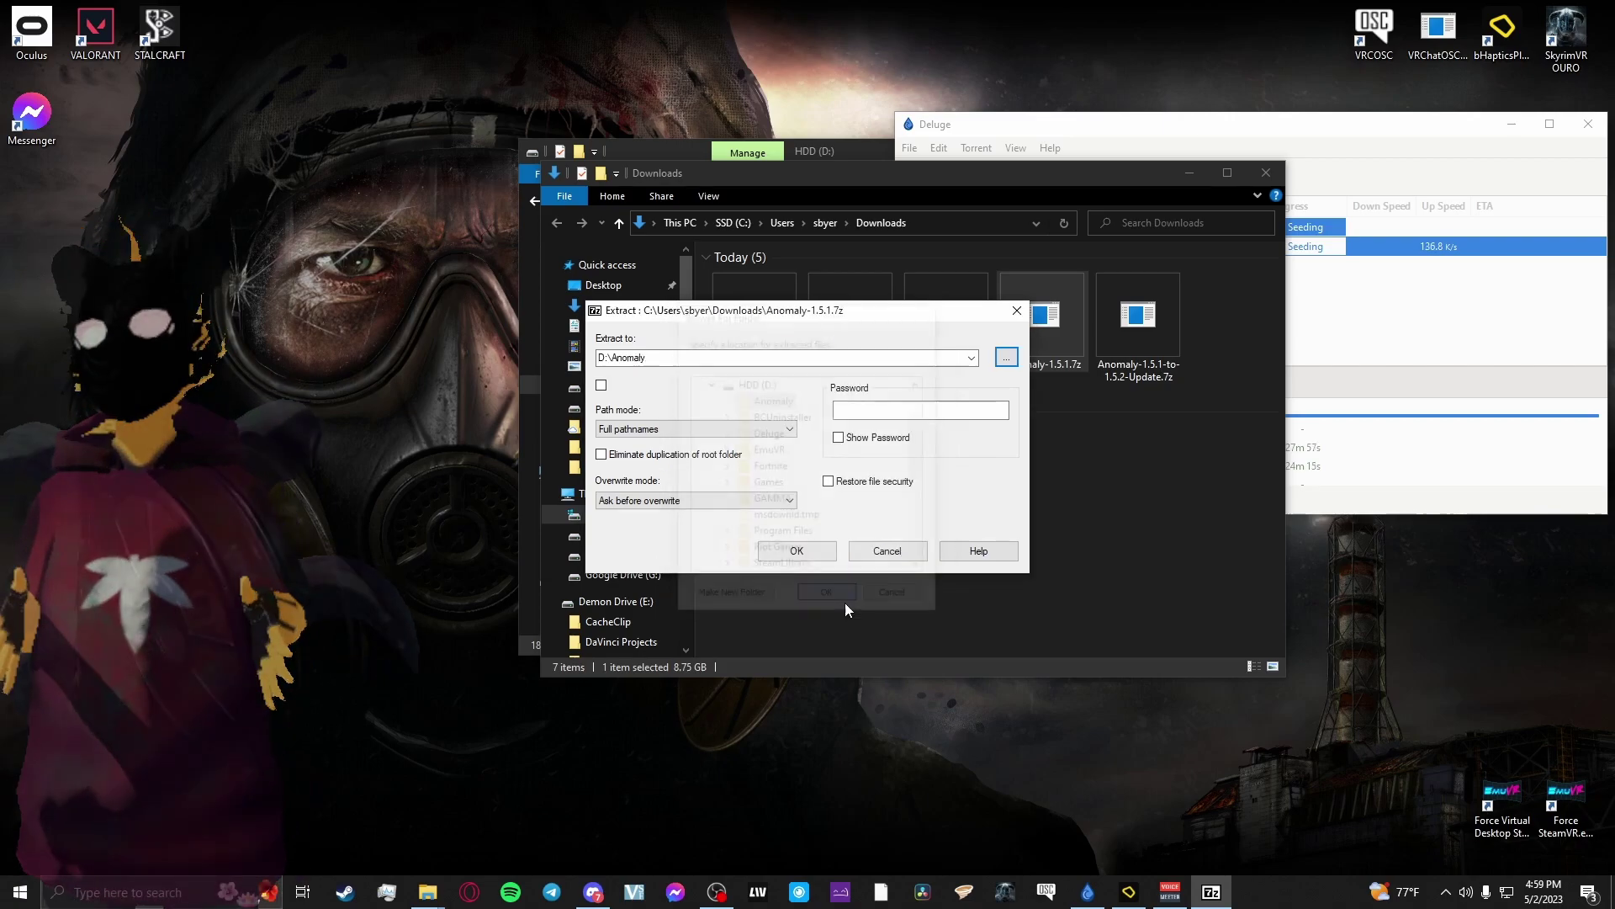
click(818, 552)
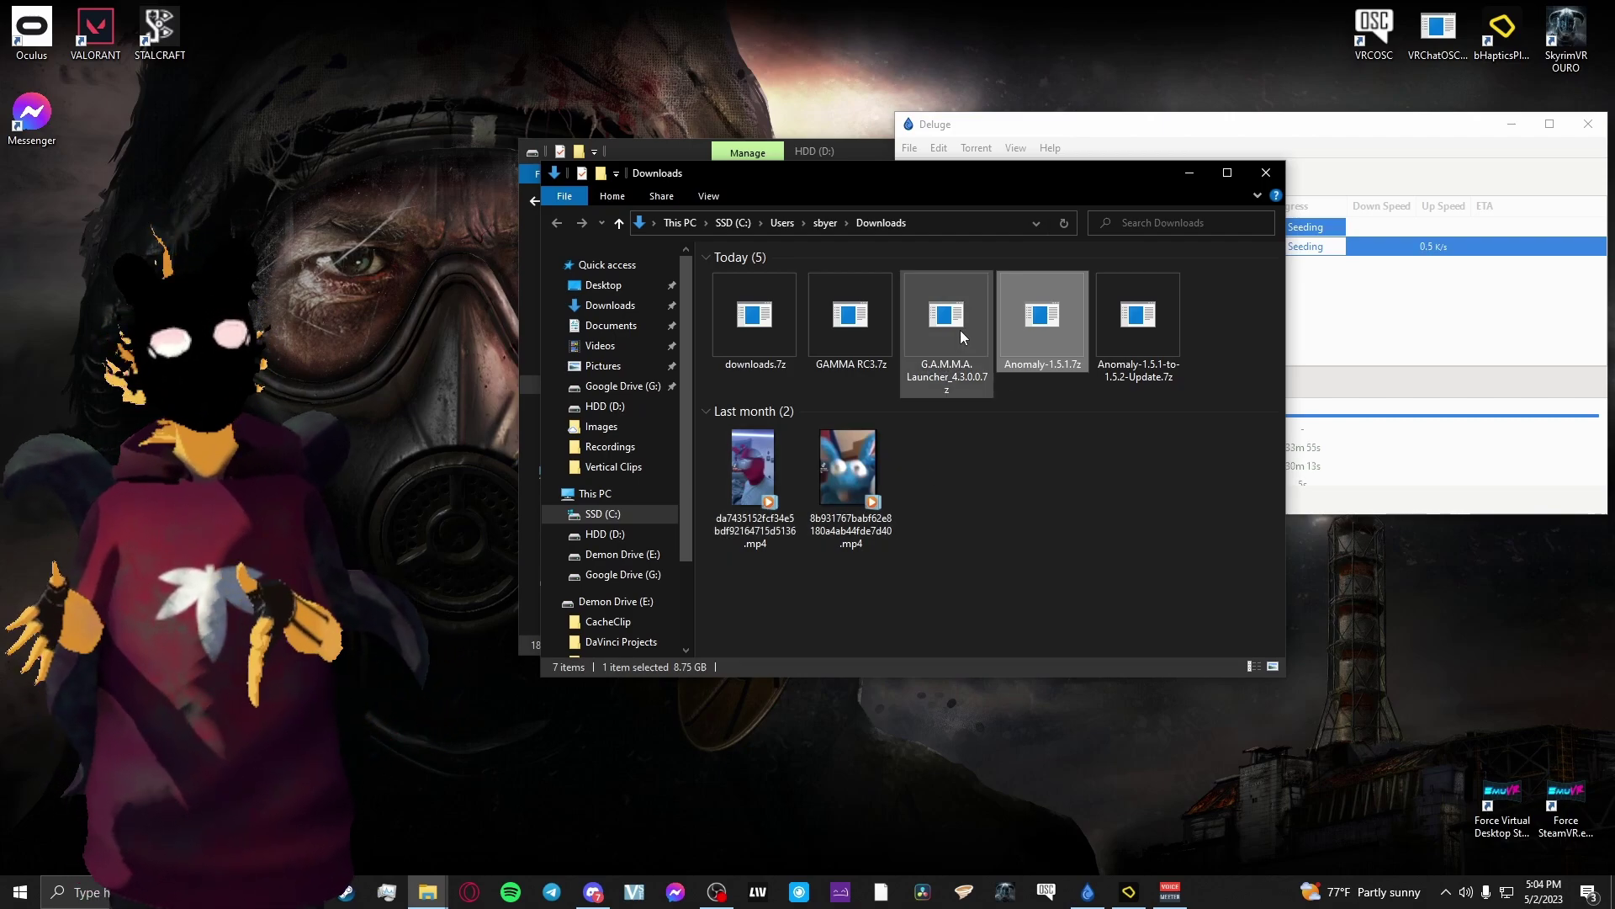
Extract Anomaly-1.5.1-to-1.5.2-Update.7z with 7-Zip into the Anomaly folder on HDD (D:), replacing all existing files
right_click(1147, 319)
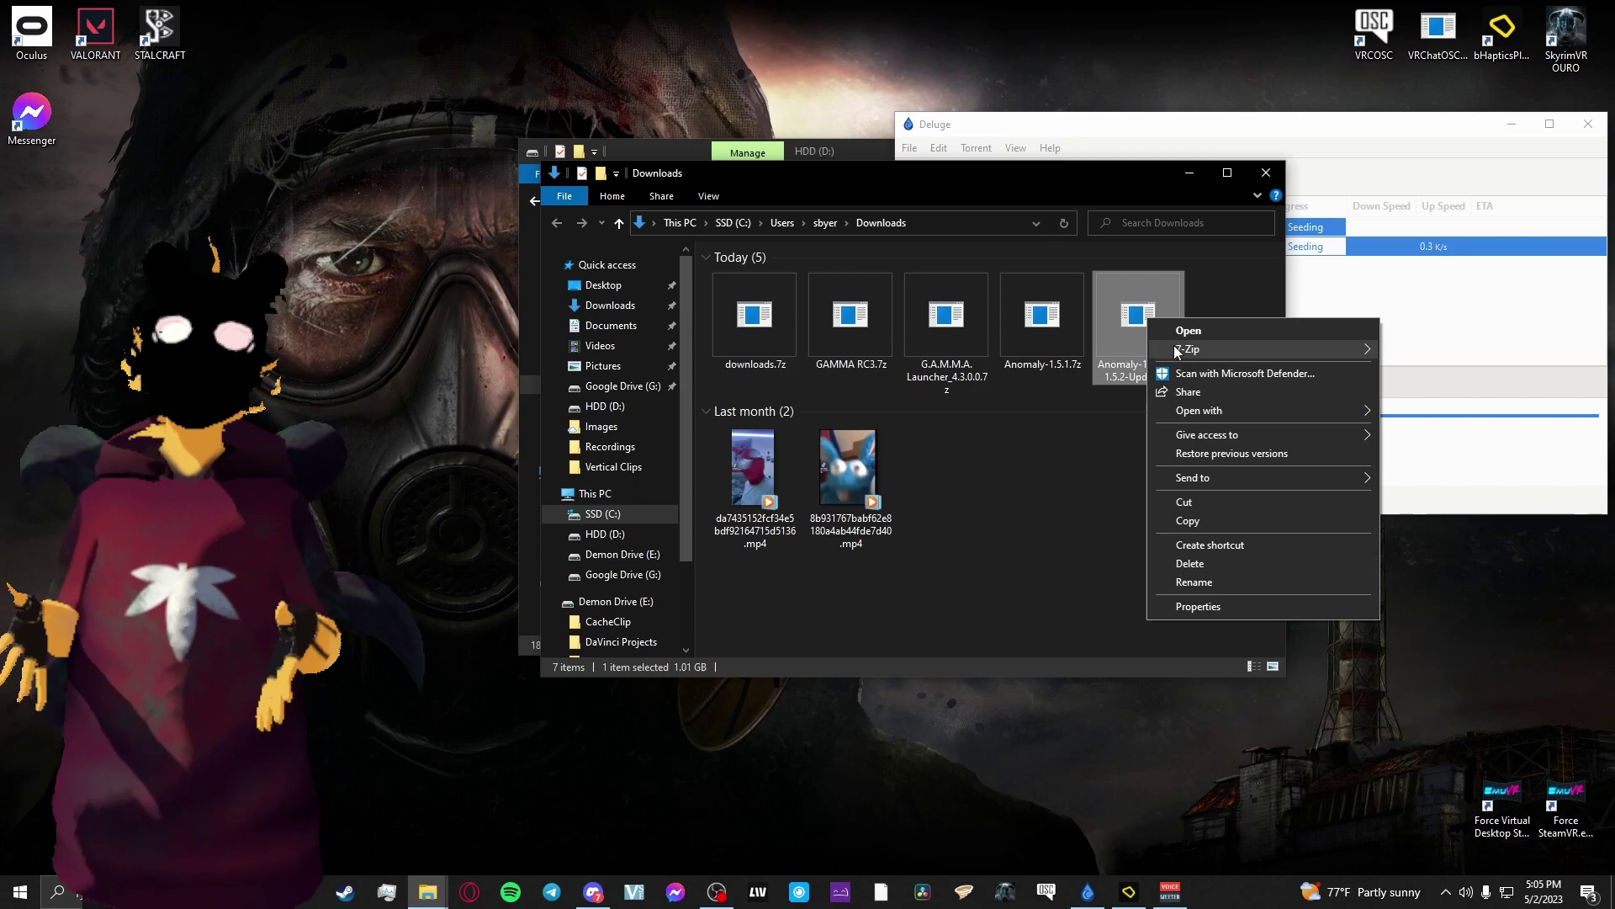
mouse_move(1178, 352)
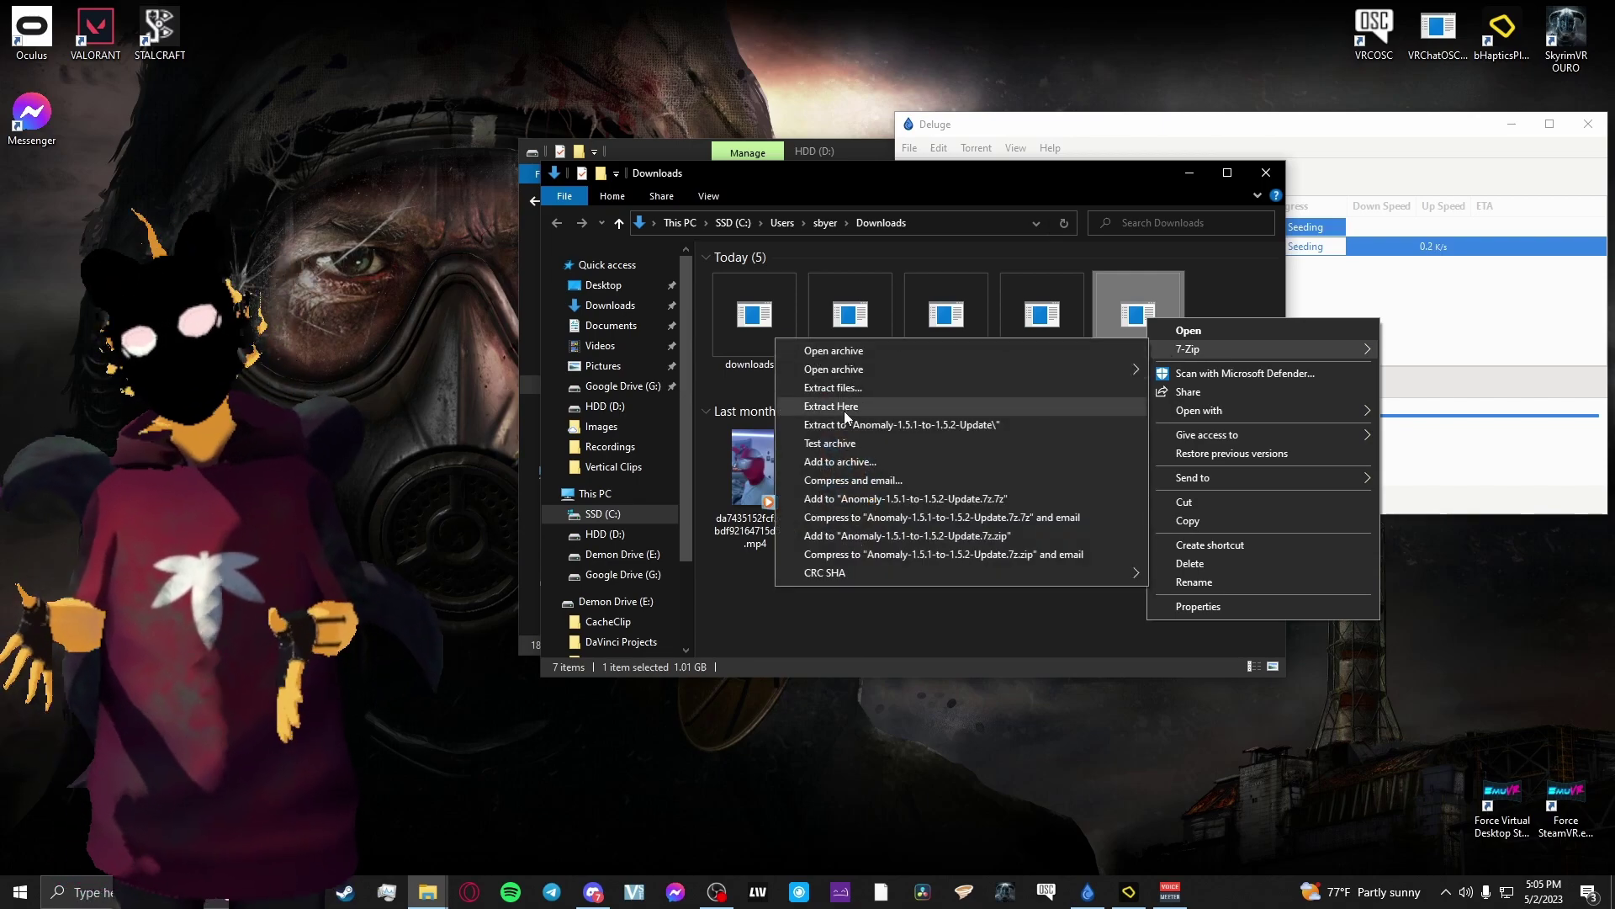
click(838, 387)
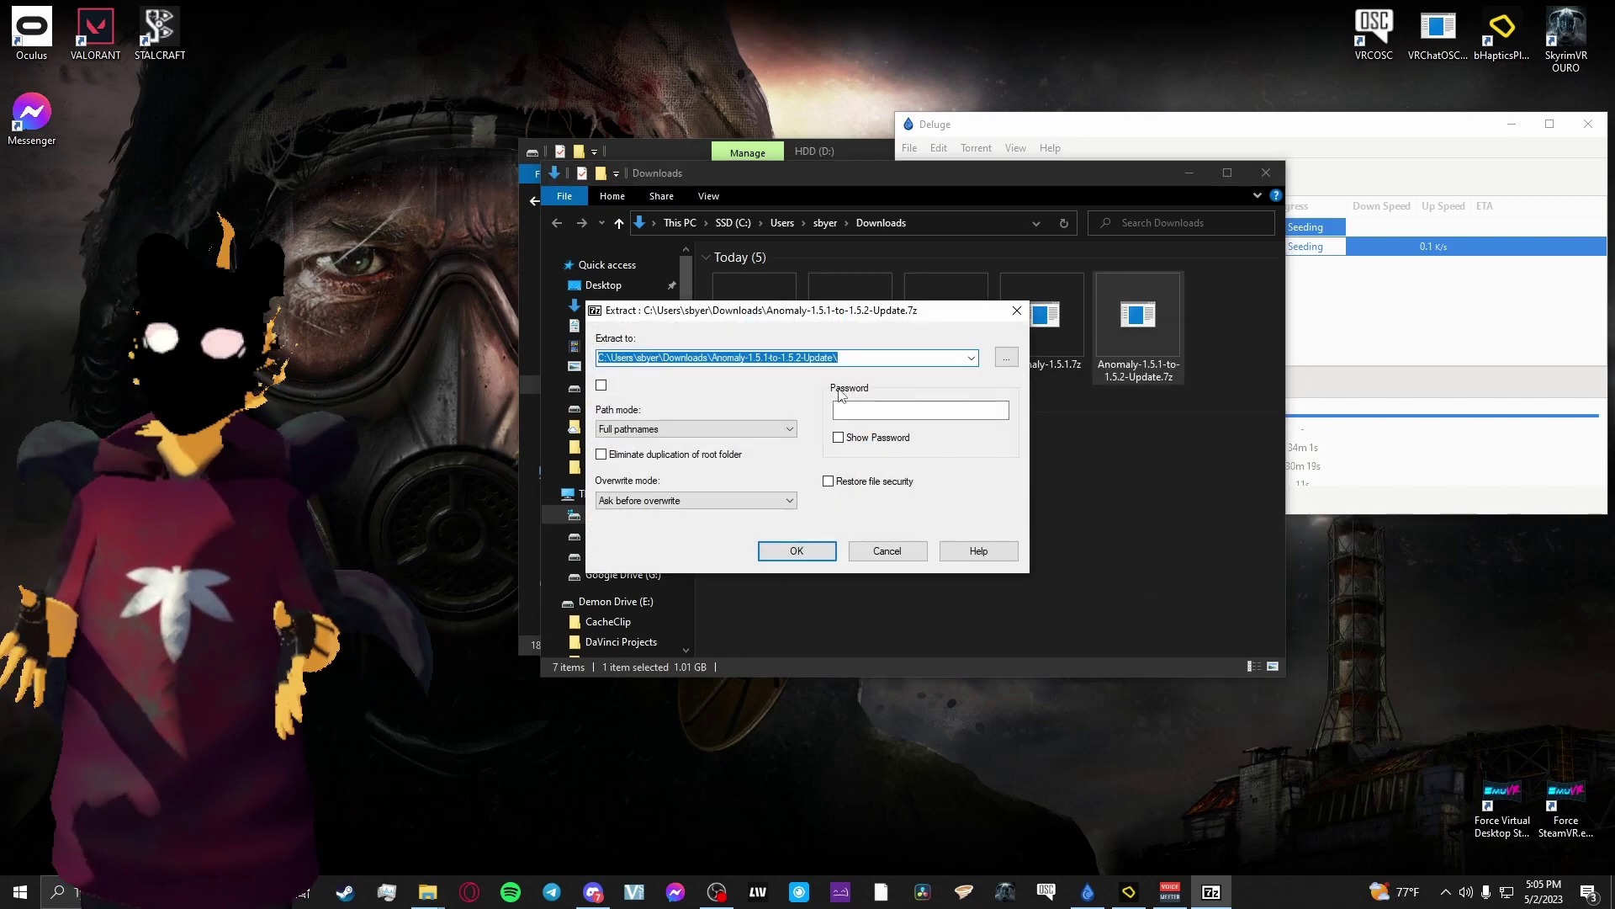
click(1007, 357)
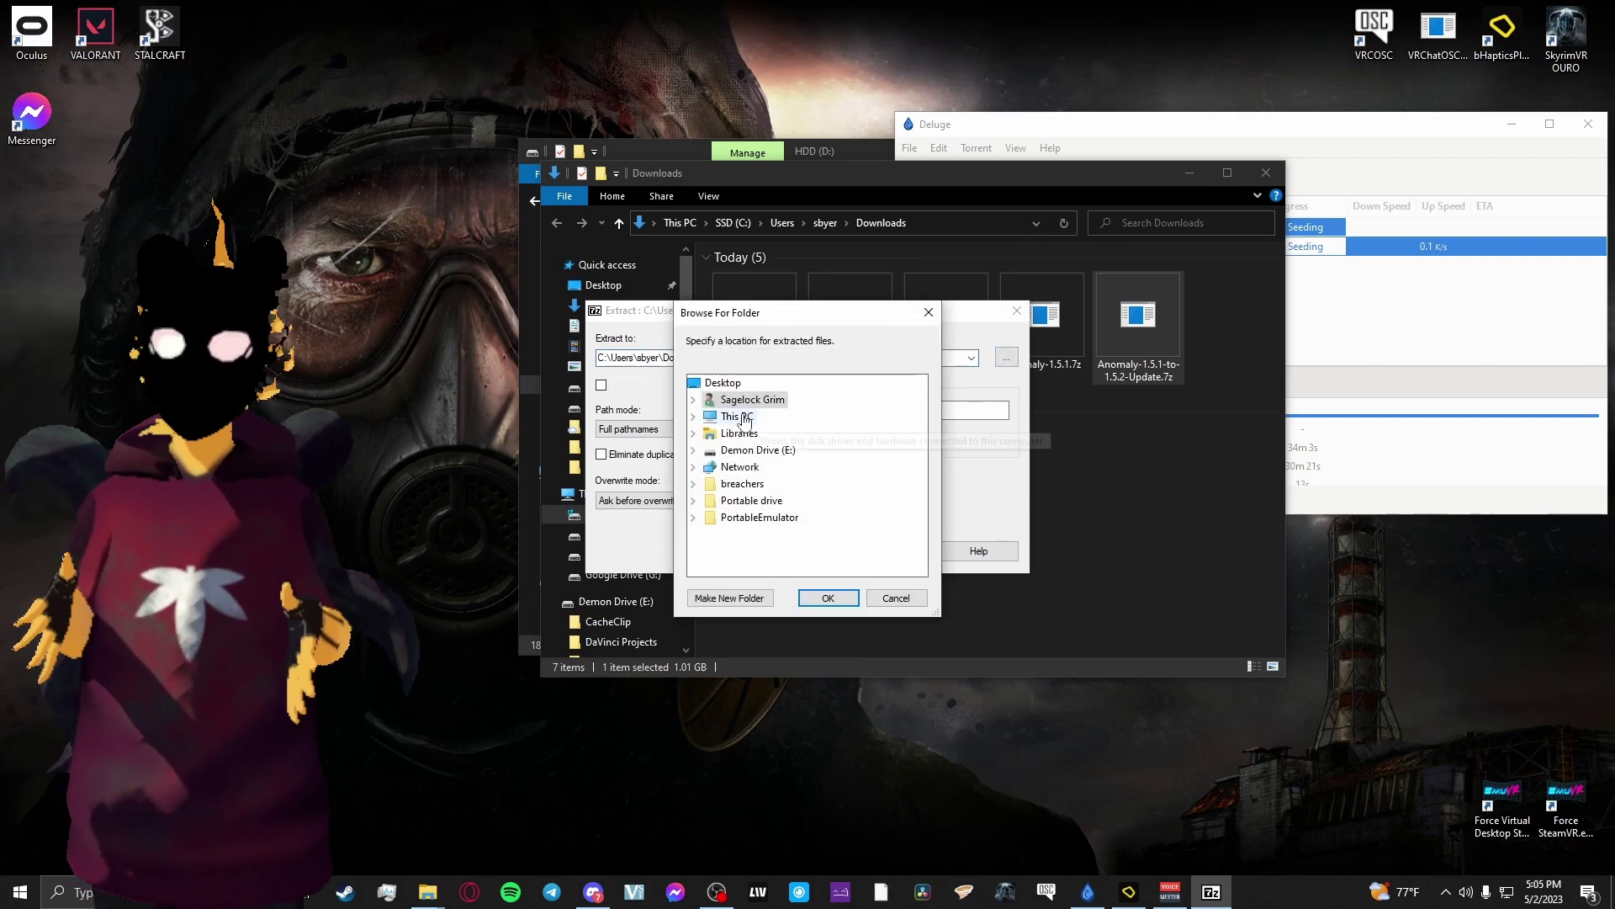
click(695, 417)
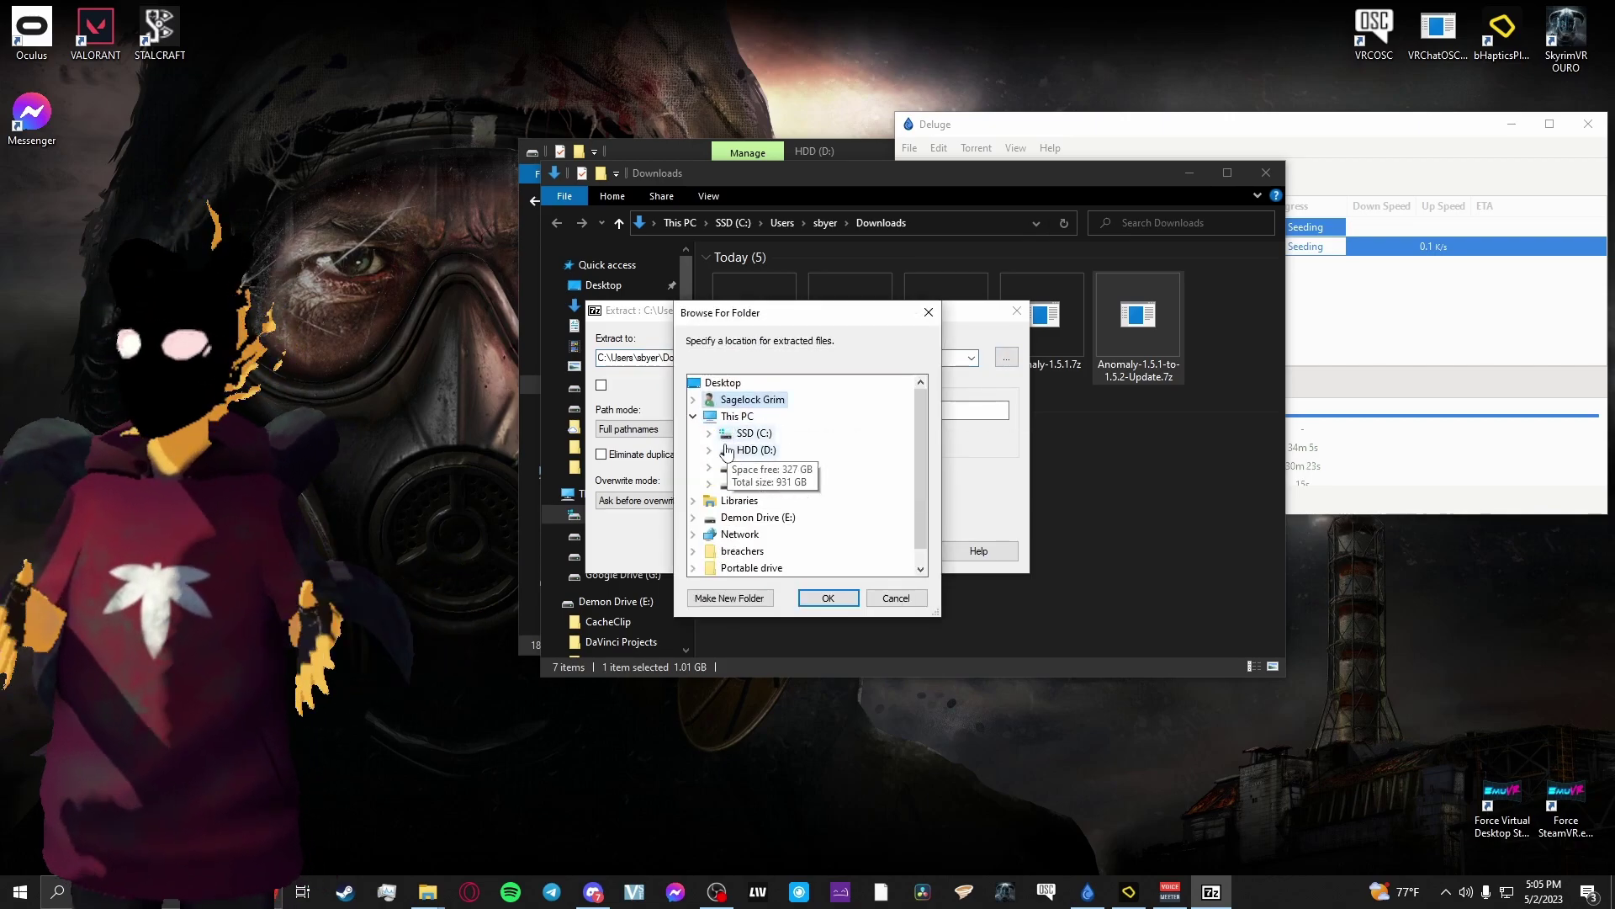
click(709, 451)
double_click(772, 399)
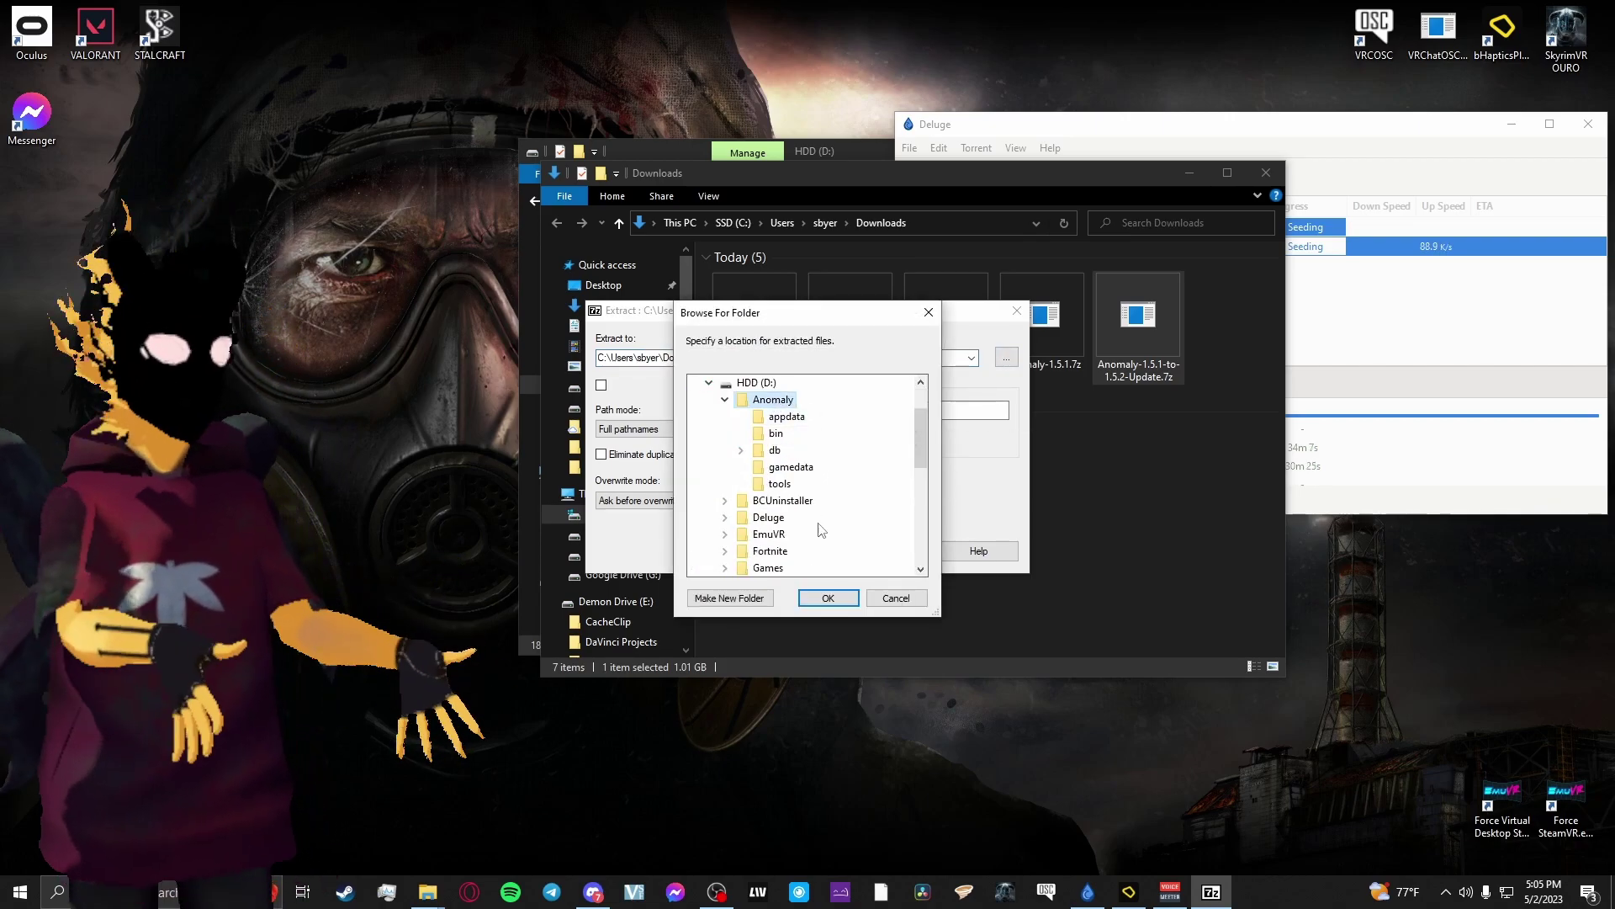
click(829, 598)
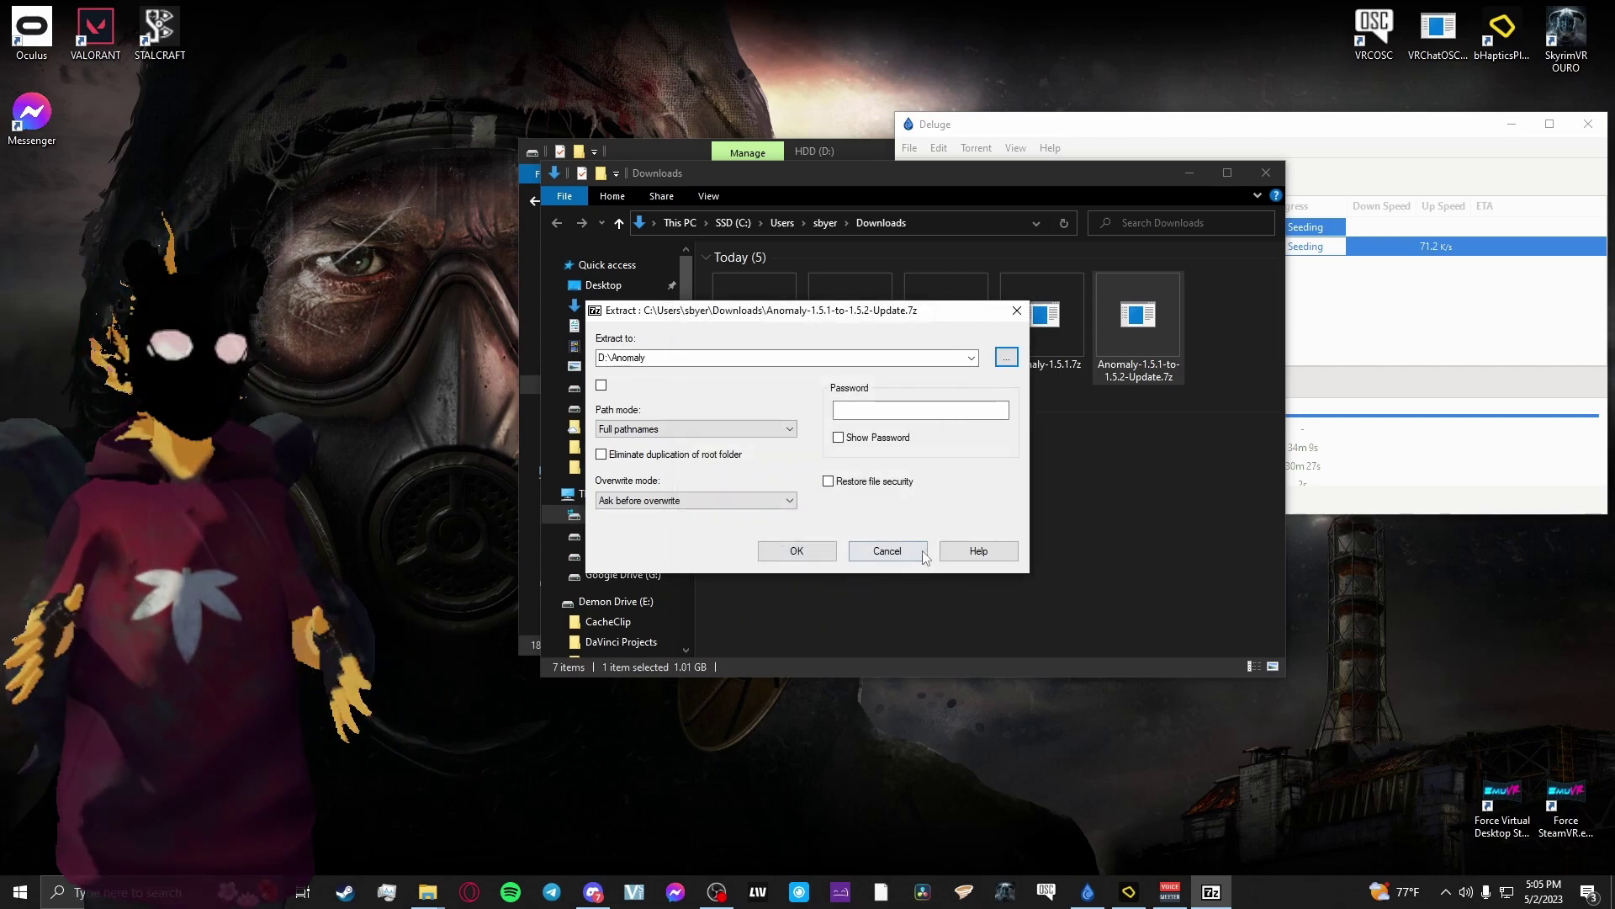
click(796, 551)
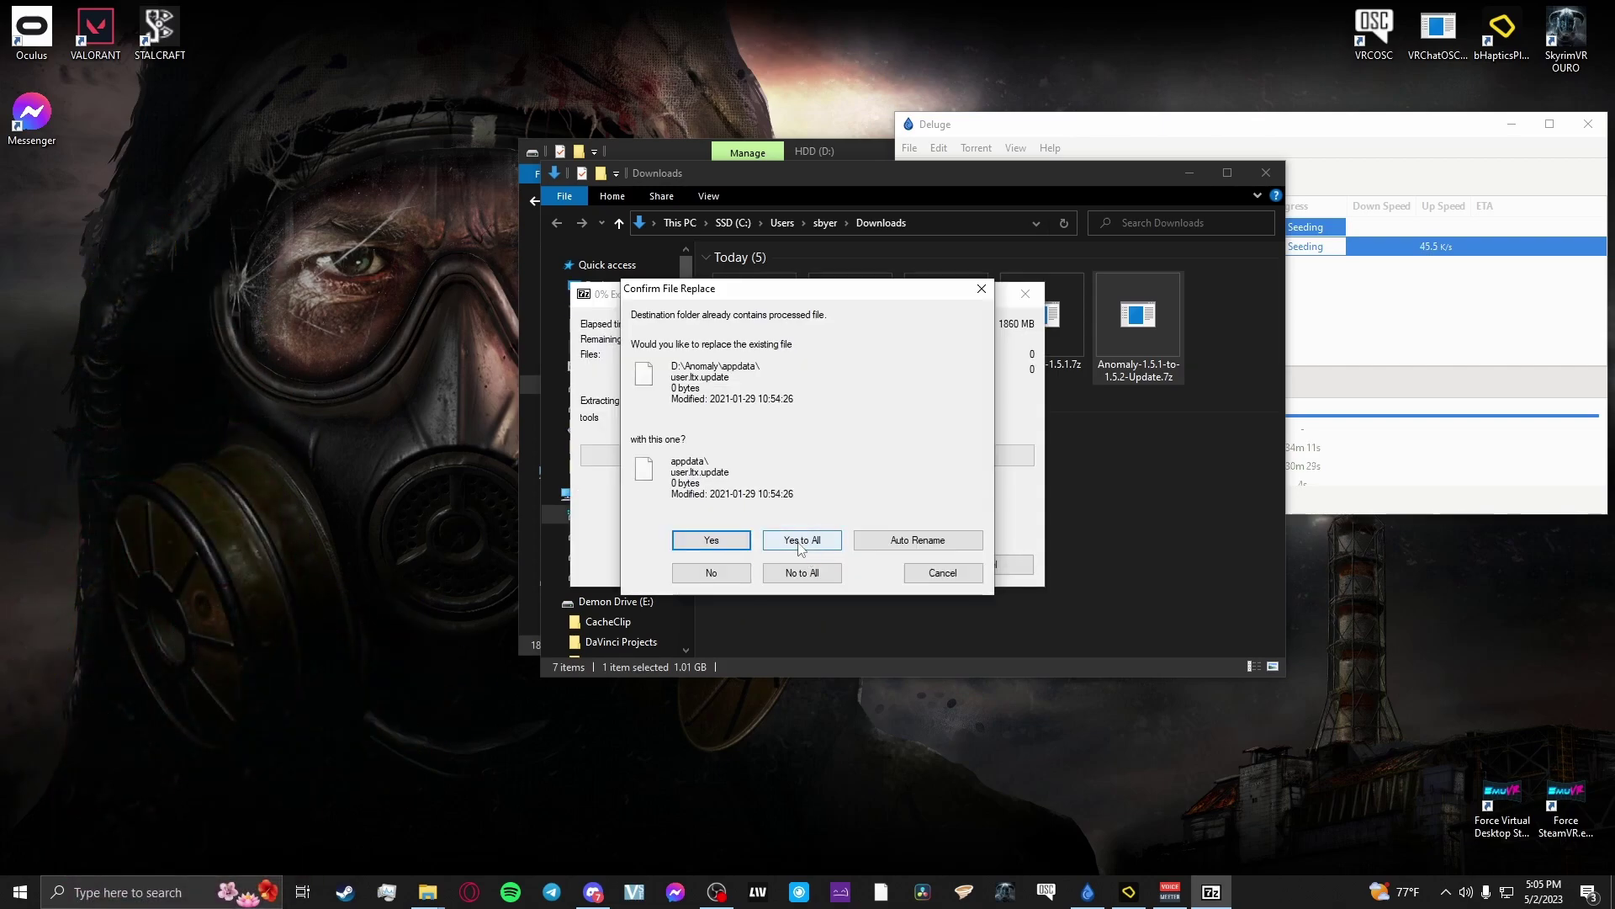
click(797, 540)
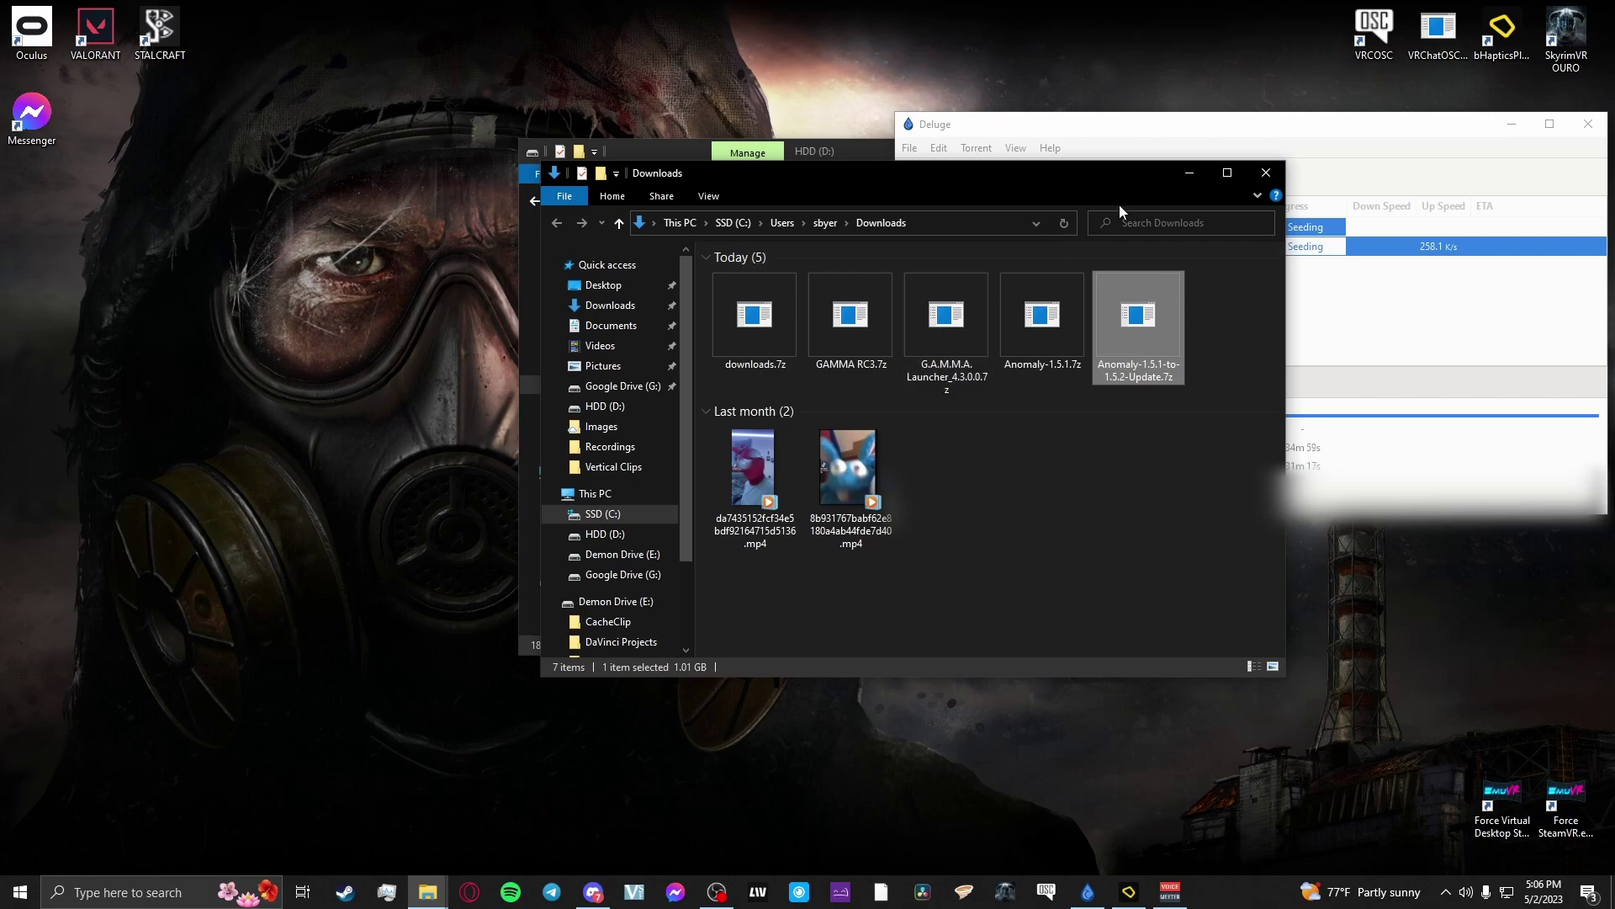
Close the Downloads window and open the Anomaly folder on HDD (D:)
click(1264, 172)
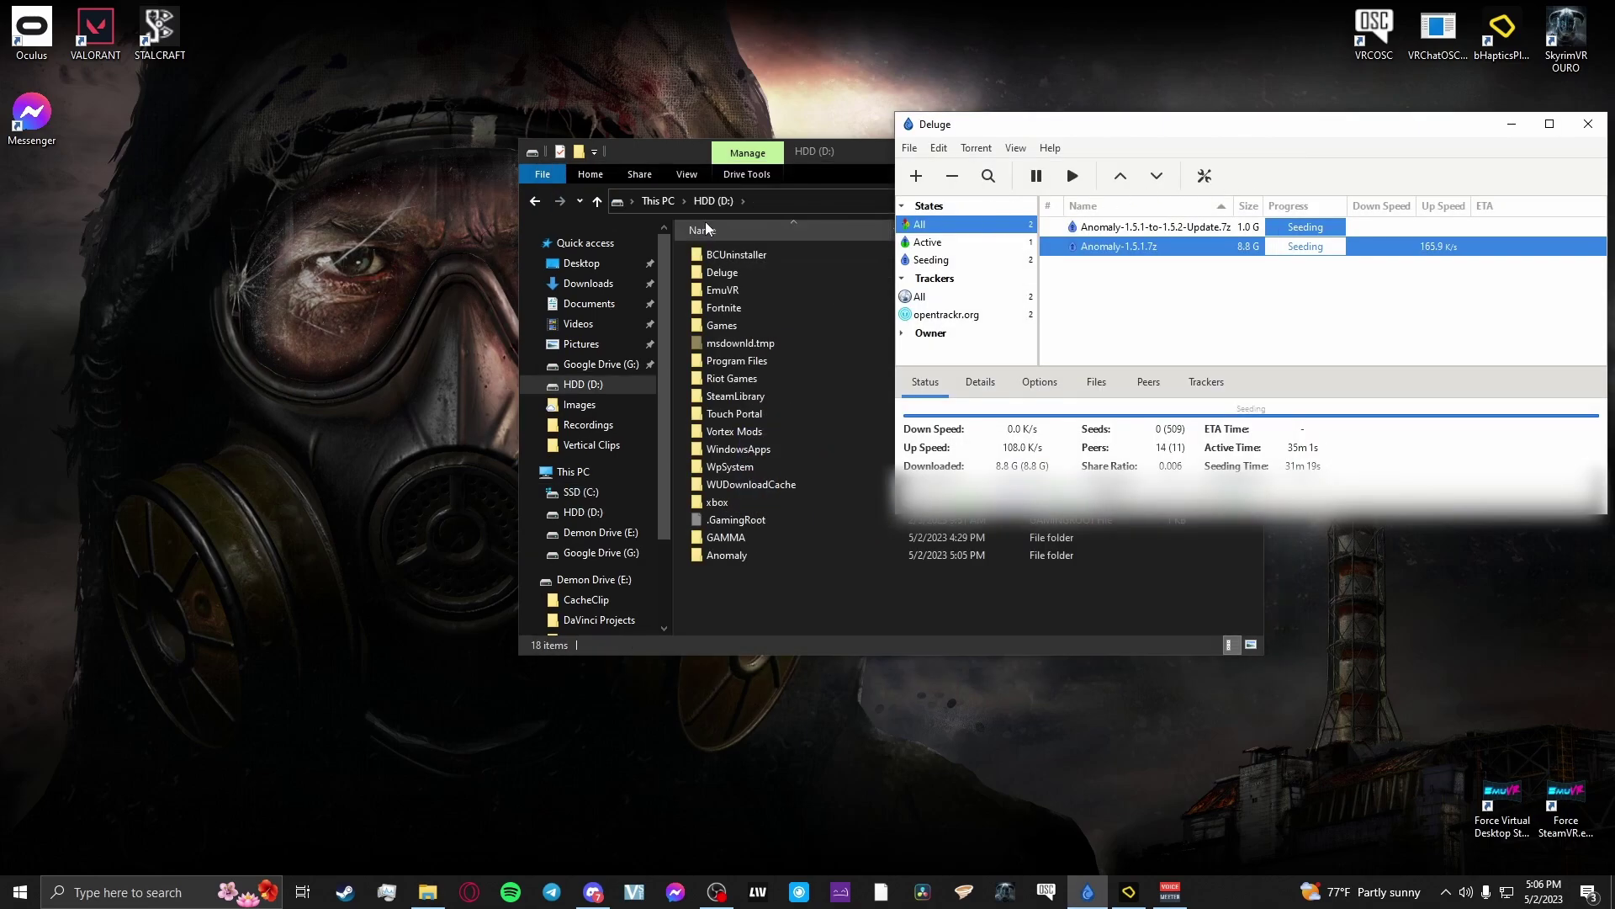
click(819, 160)
click(1044, 201)
double_click(732, 255)
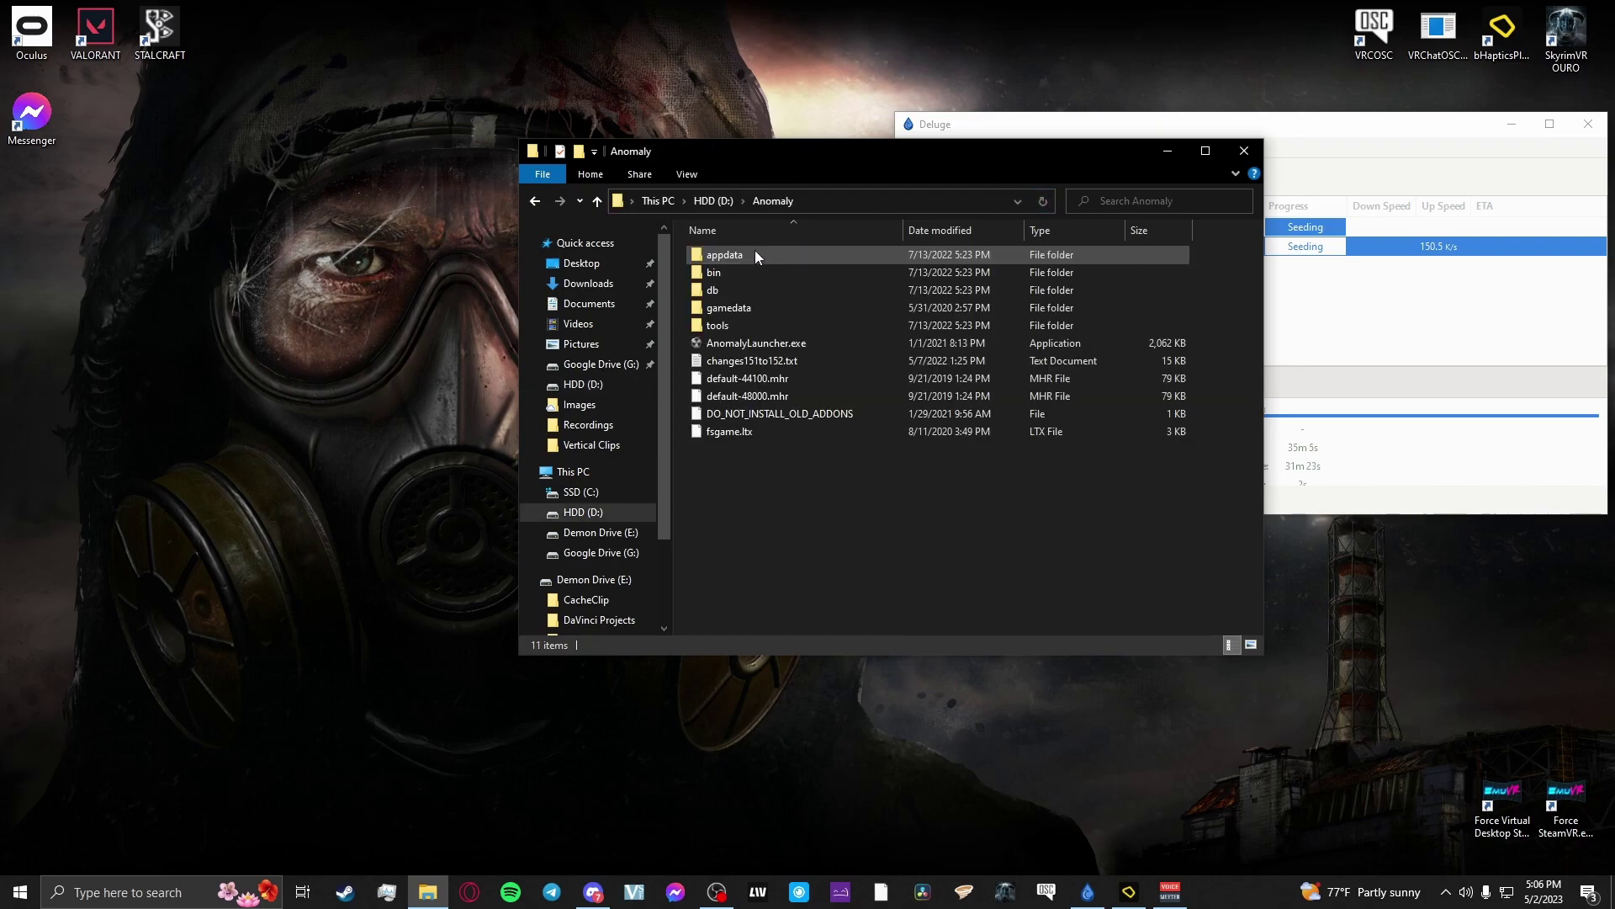
Run AnomalyLauncher.exe, start S.T.A.L.K.E.R. Anomaly up to its main menu and exit to Windows
double_click(729, 343)
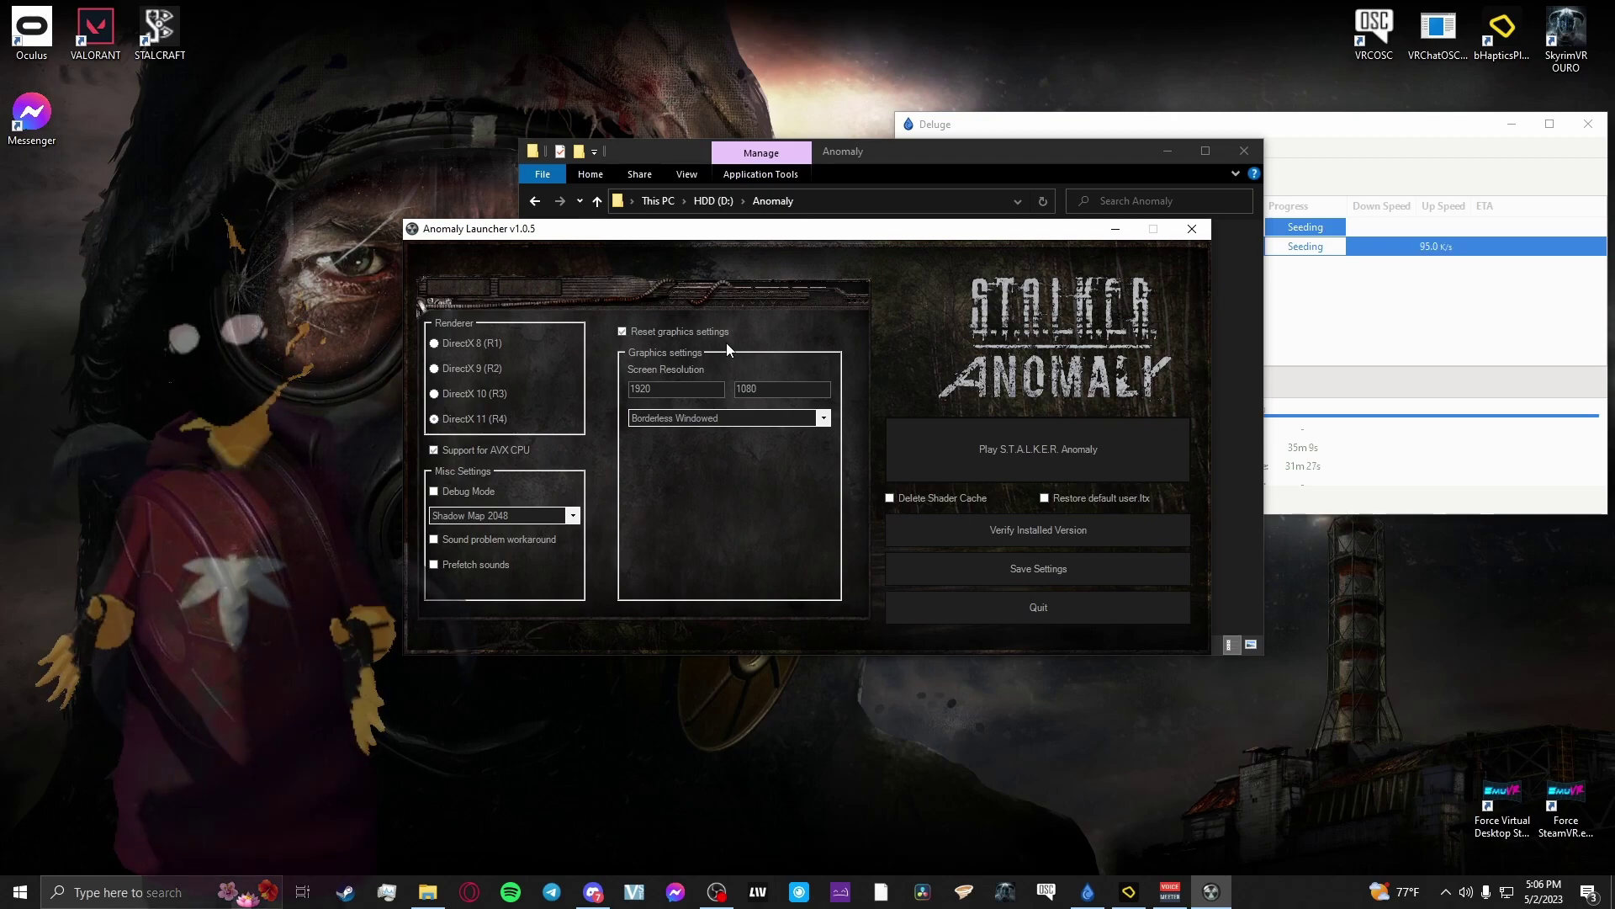
click(967, 446)
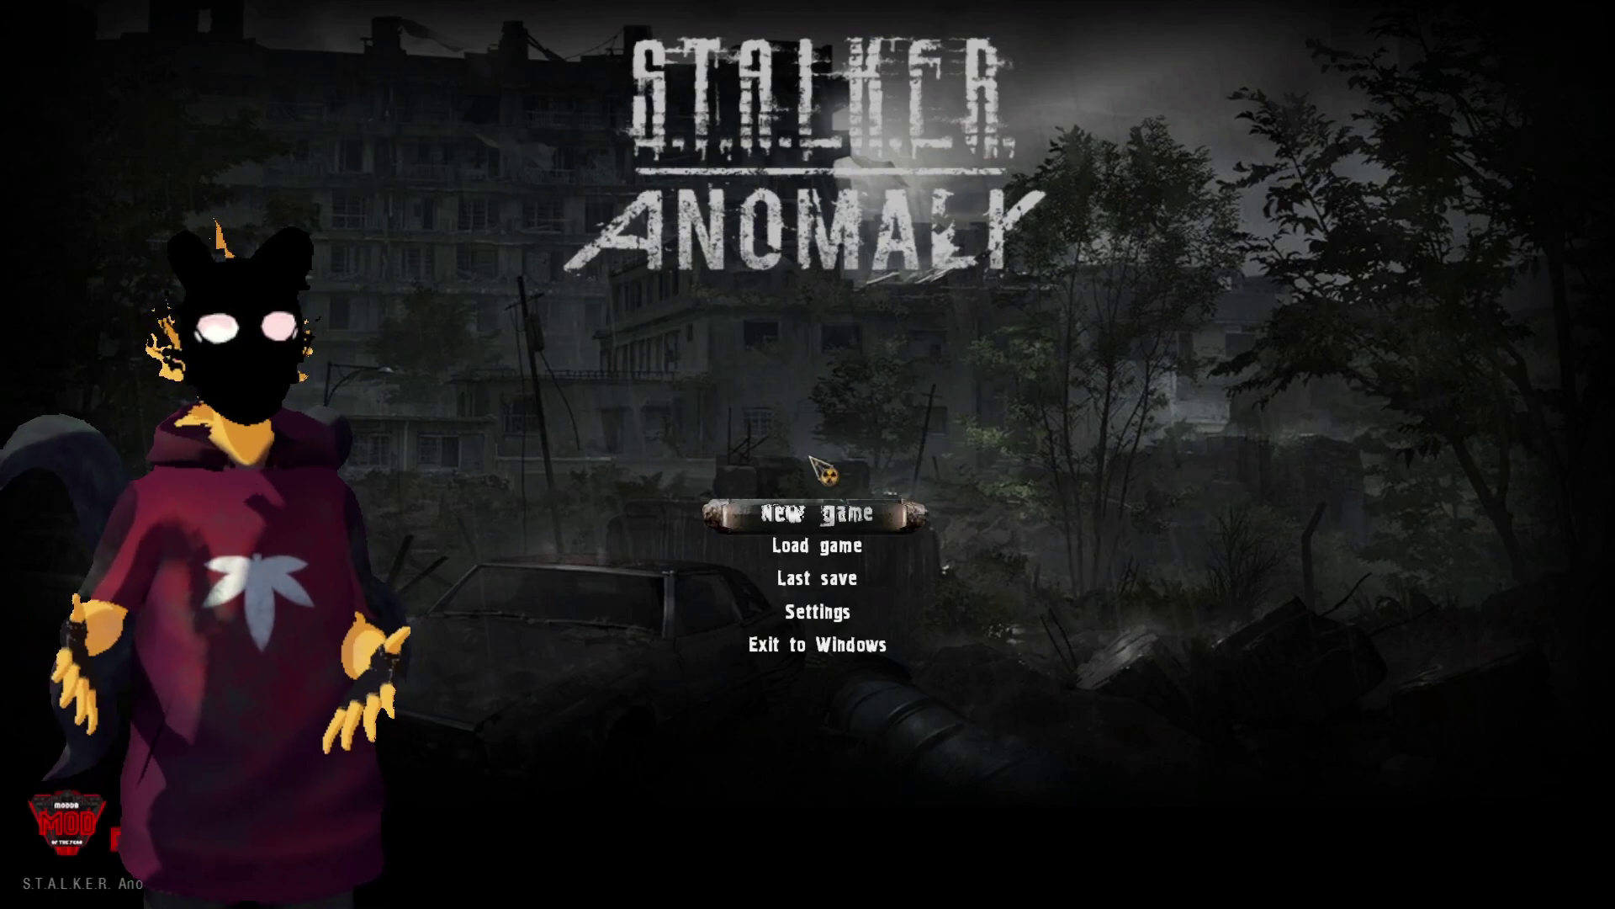
click(796, 648)
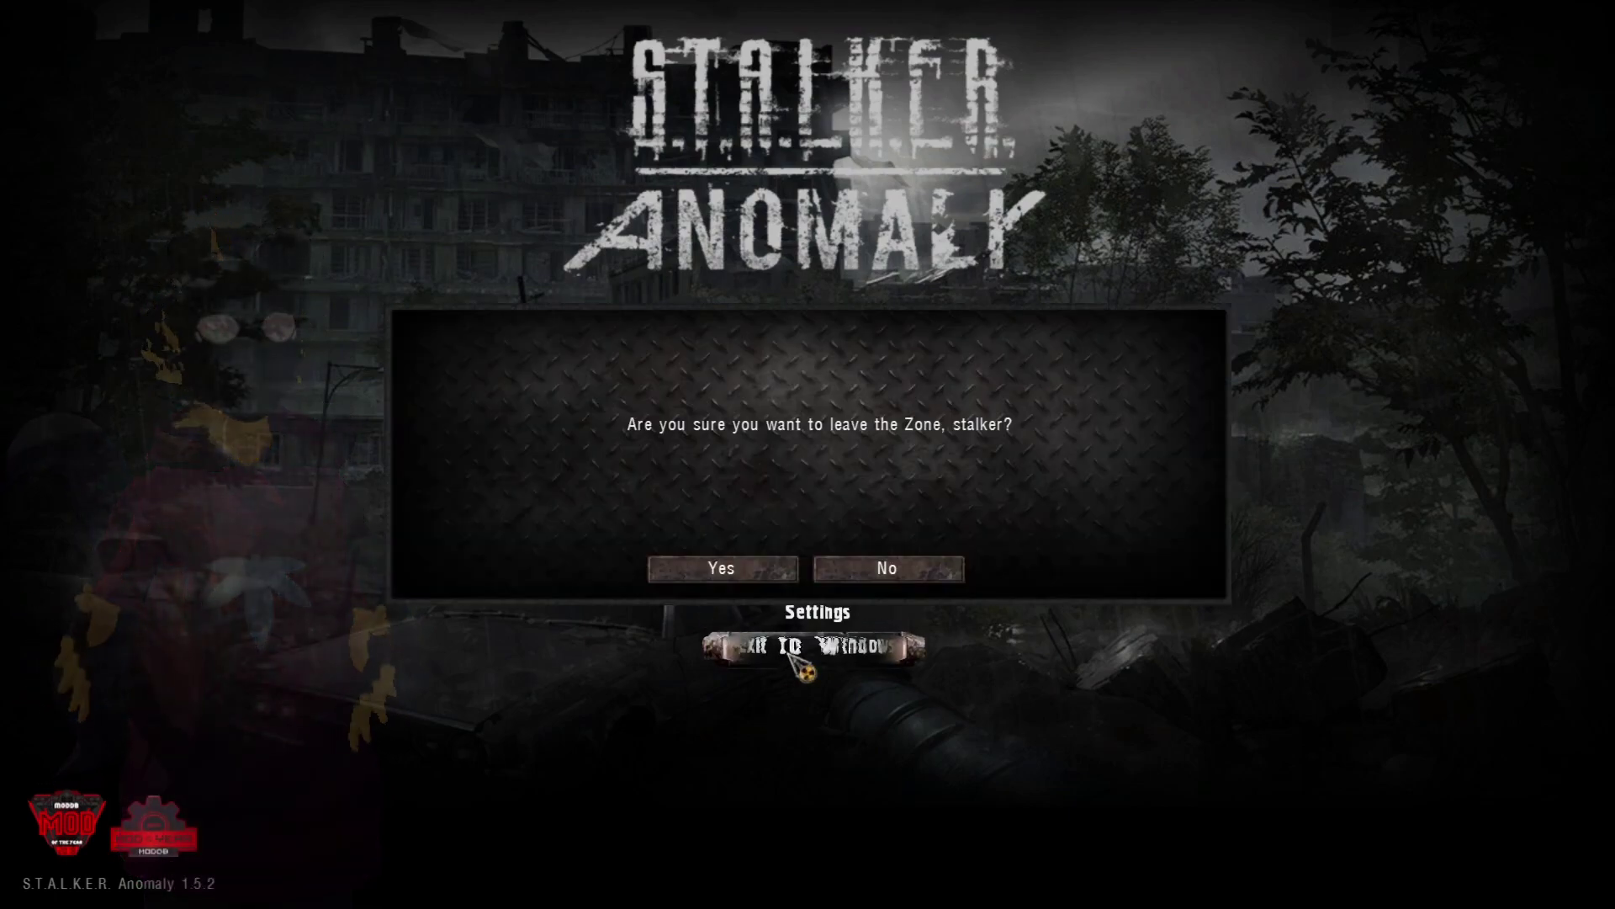
click(762, 578)
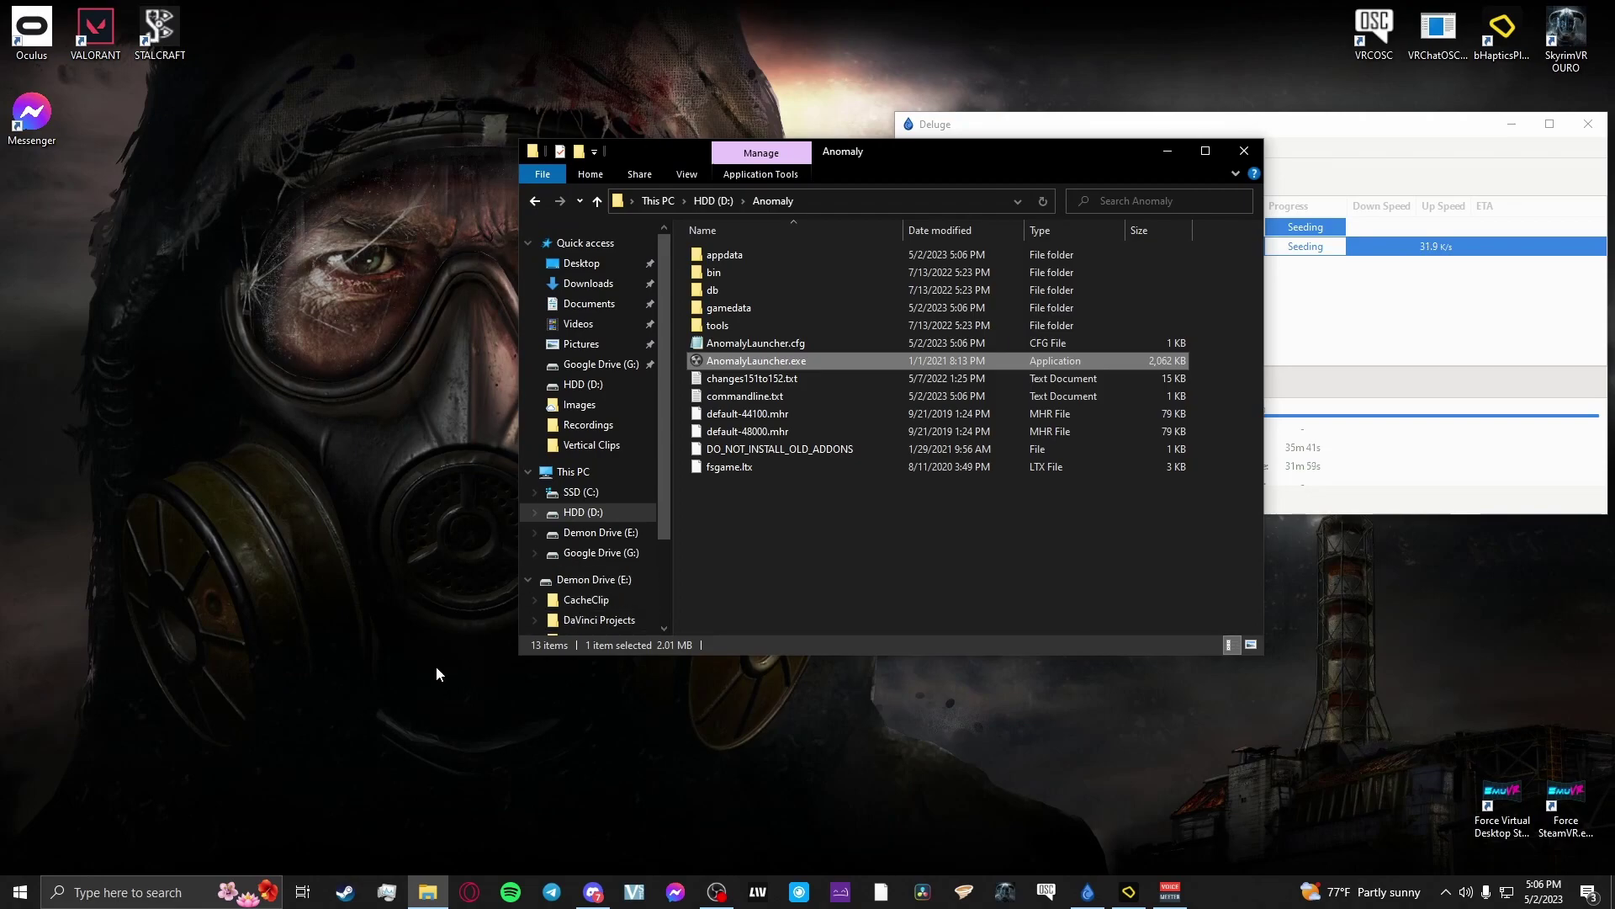
Switch to Discord and read the how-to-install steps on extracting the GAMMA files and launcher, then minimize it
click(586, 892)
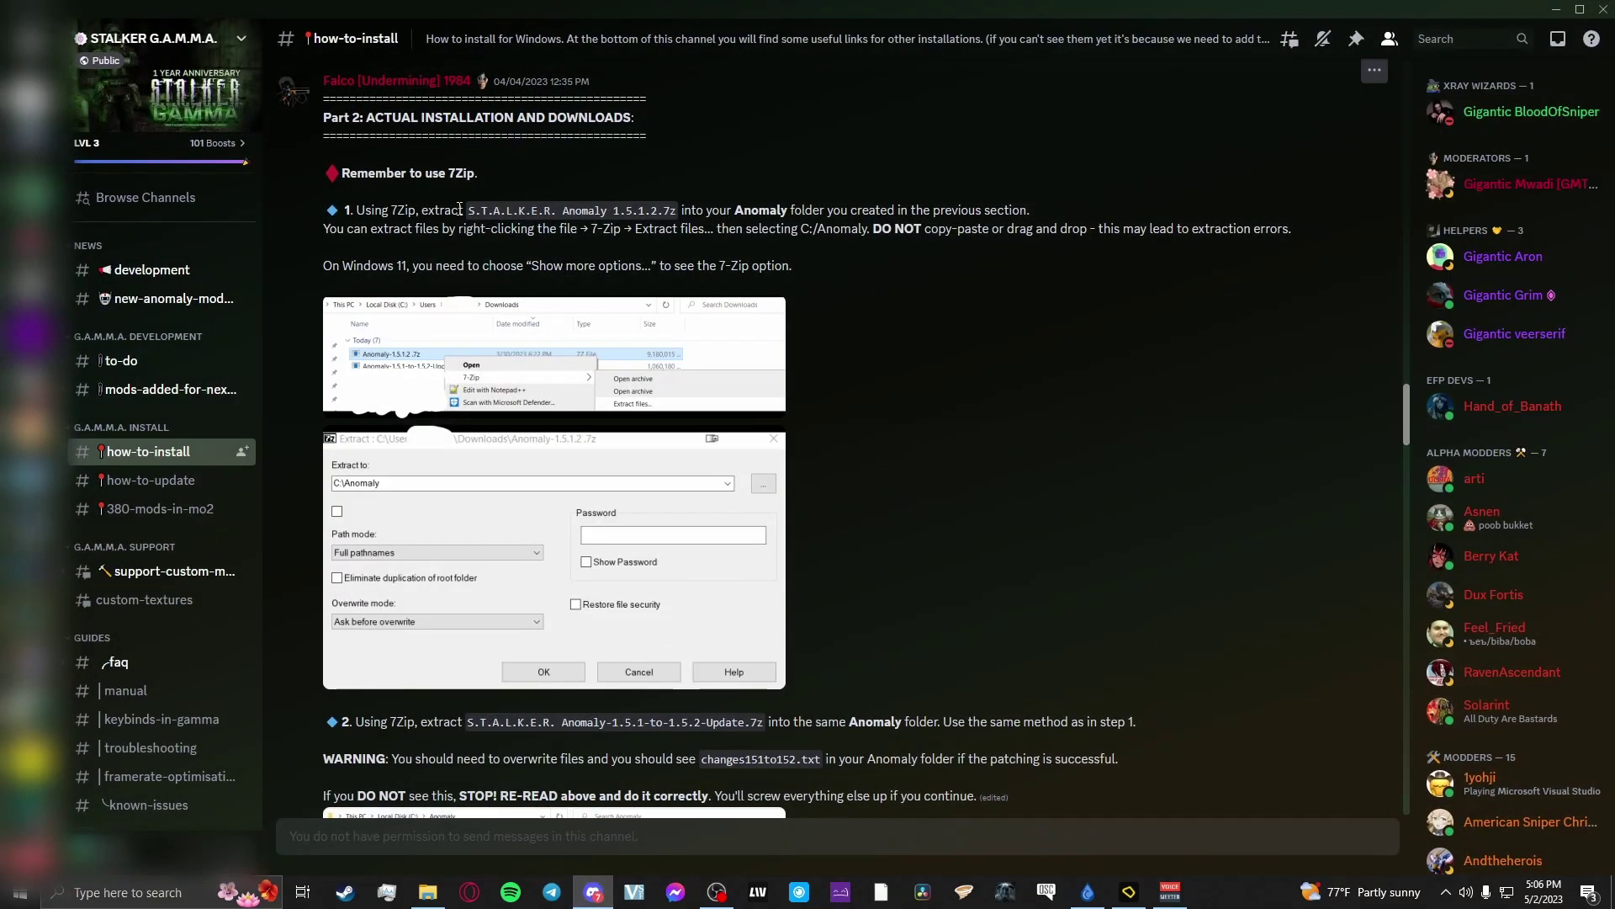
scroll(418, 270, down, 9)
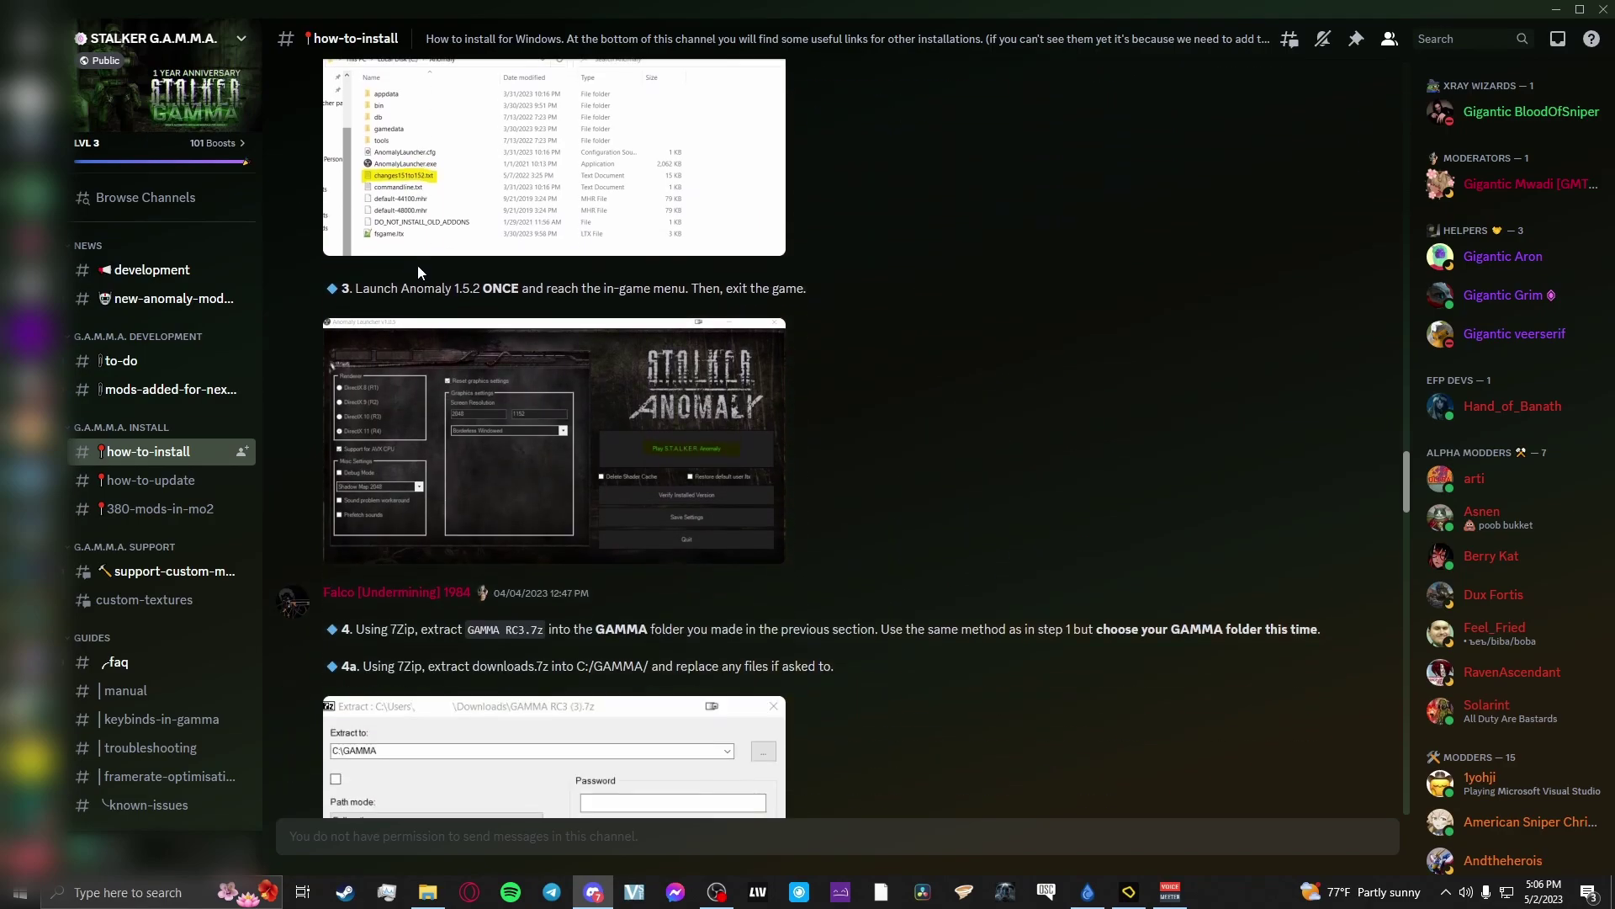
scroll(390, 301, down, 5)
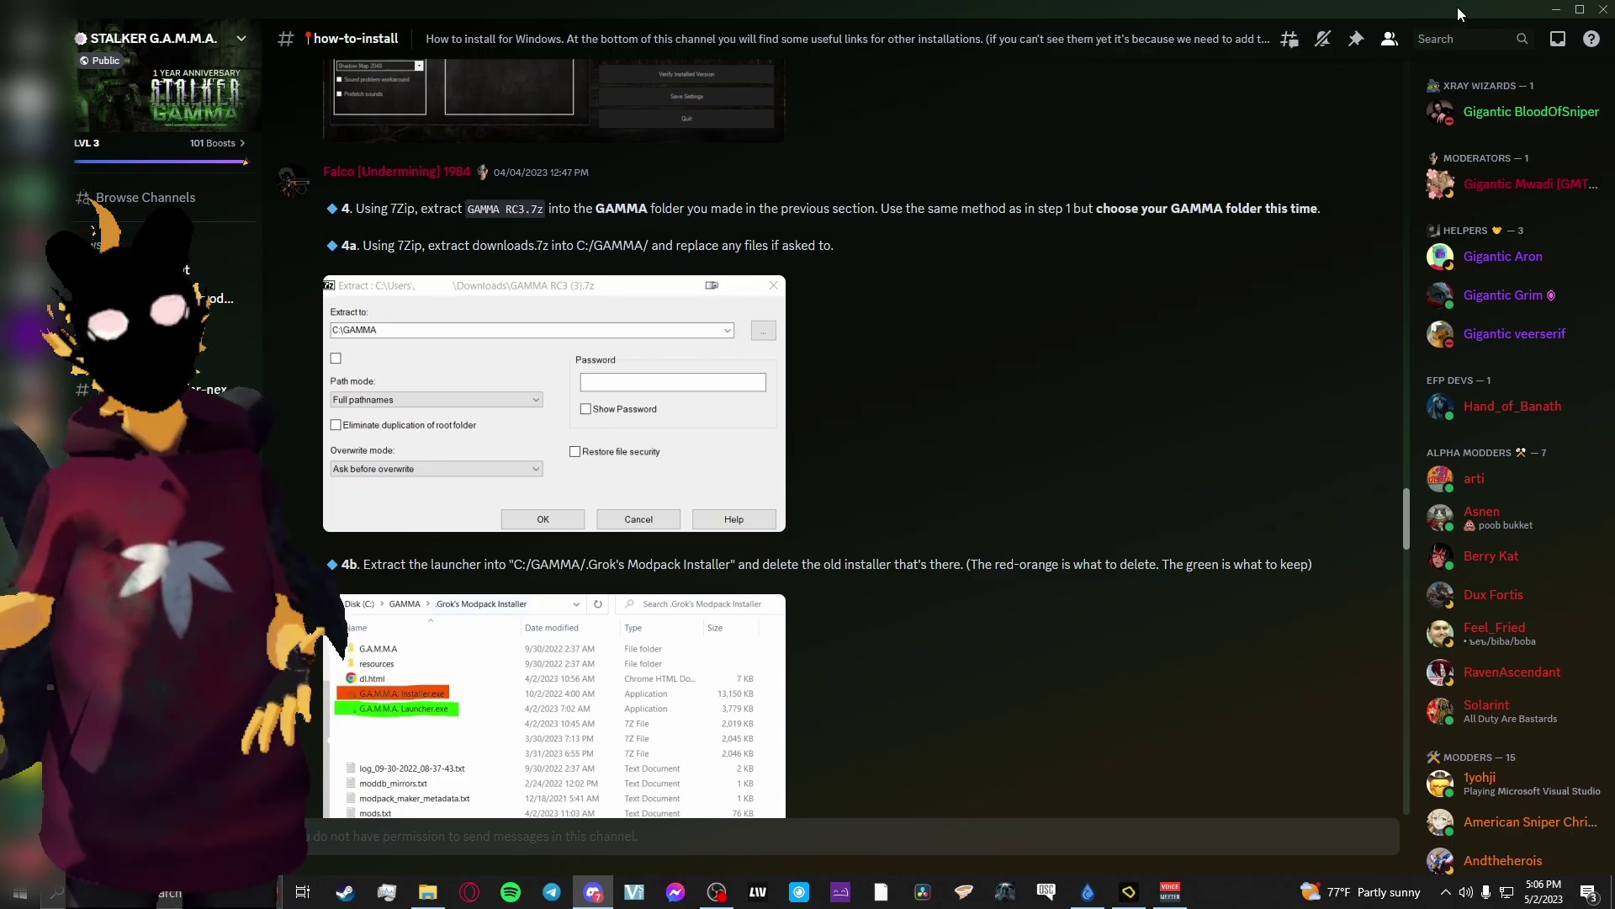
click(1556, 9)
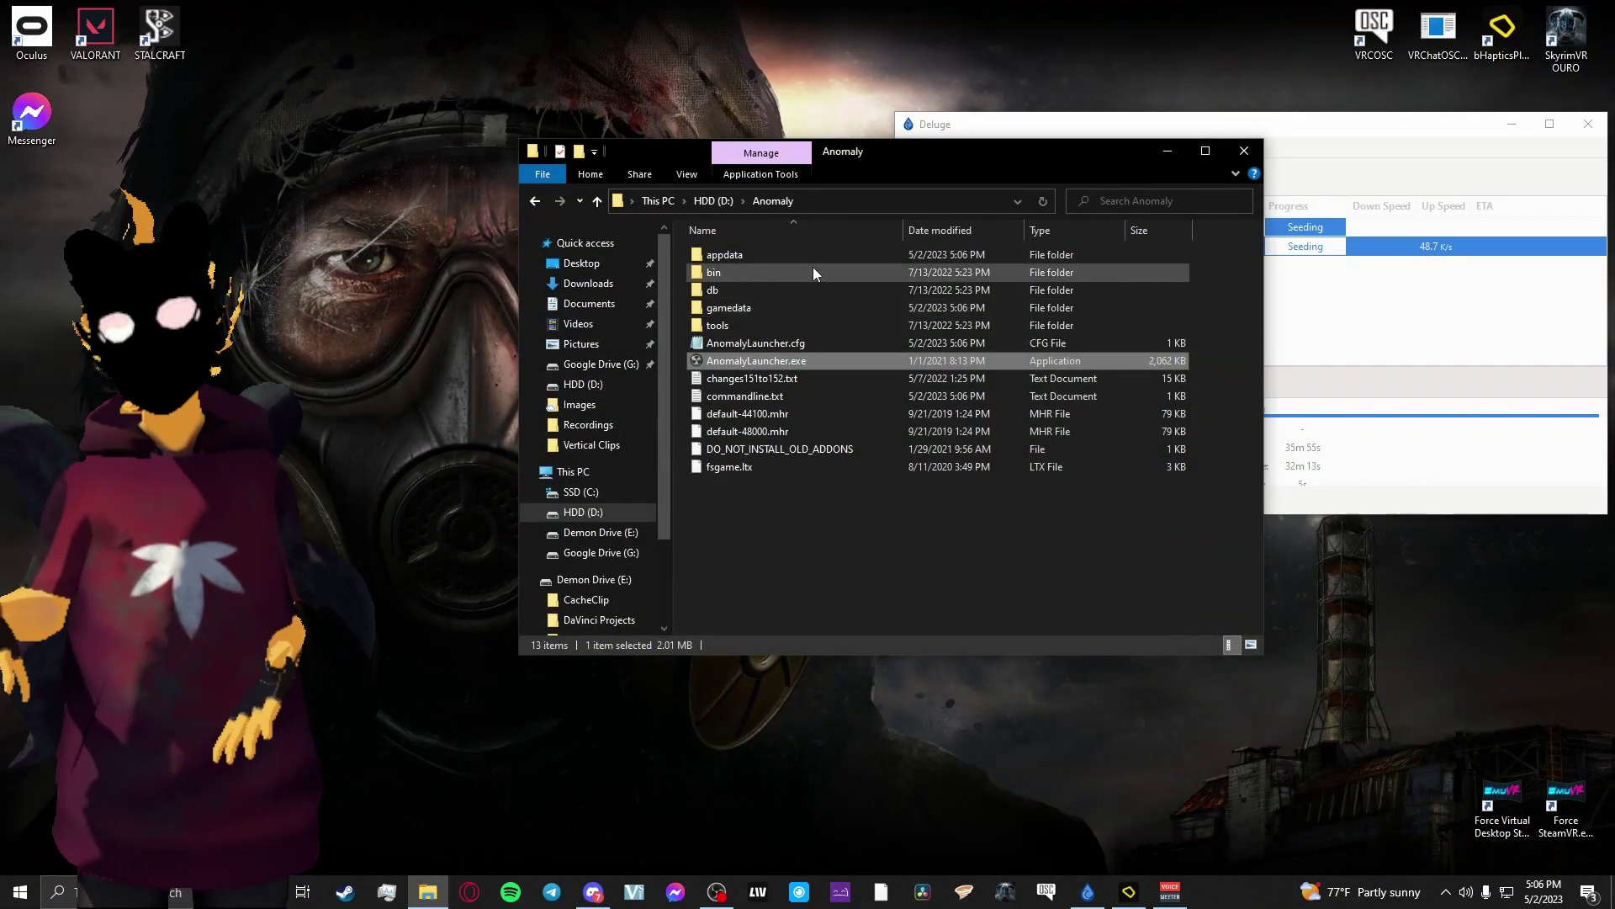
Extract GAMMA RC3.7z from the Downloads folder with 7-Zip into the GAMMA folder on HDD (D:)
click(589, 284)
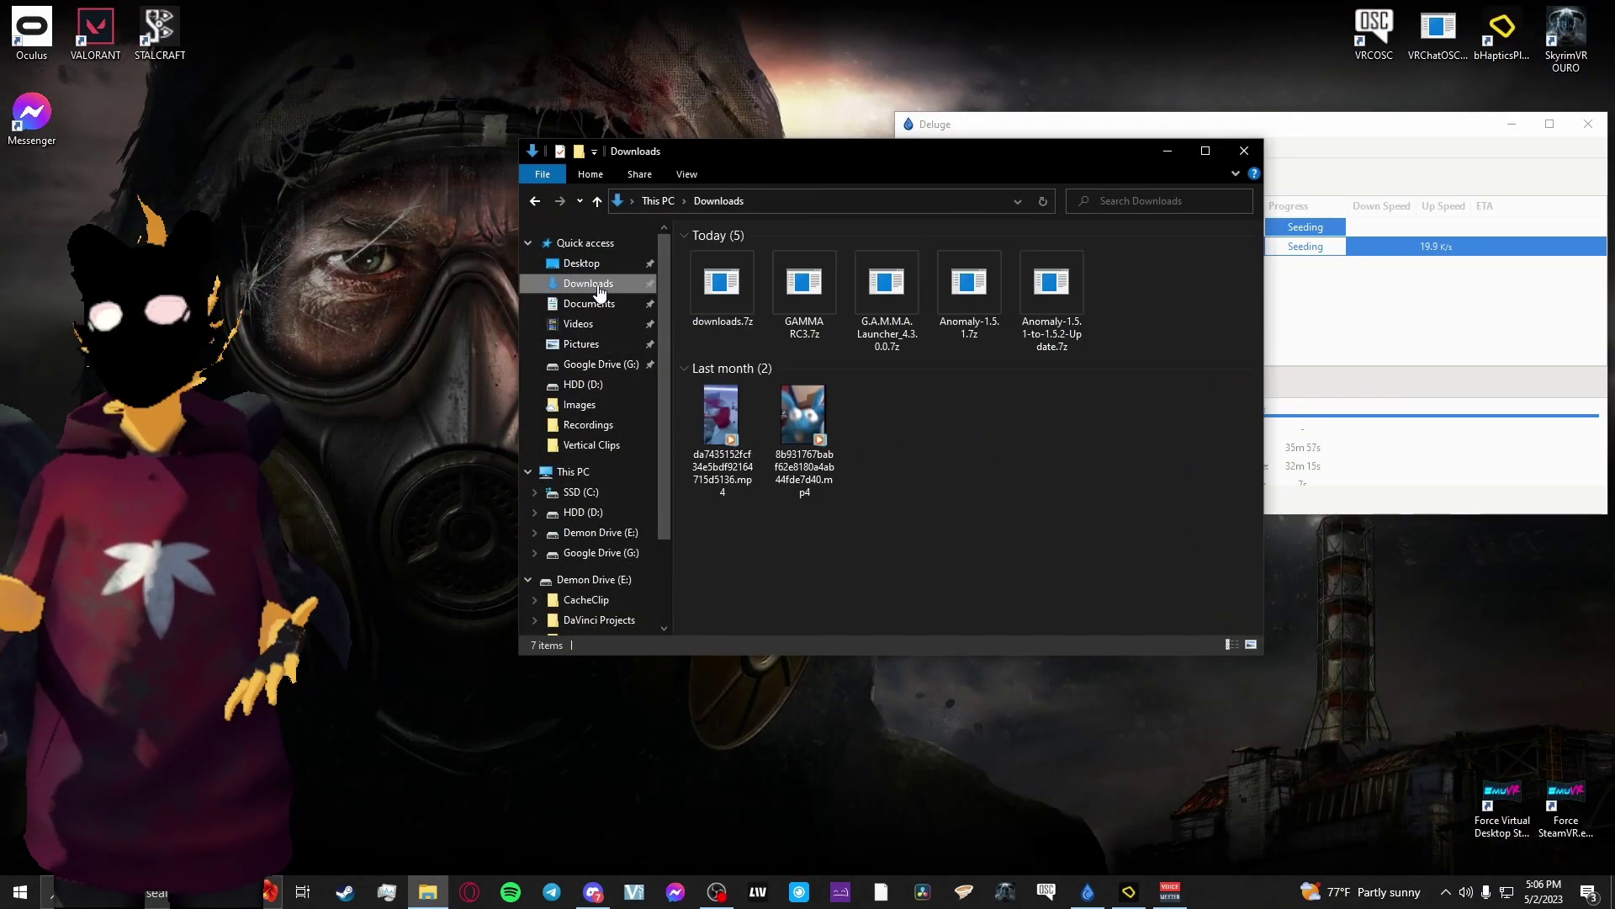
right_click(805, 287)
mouse_move(844, 317)
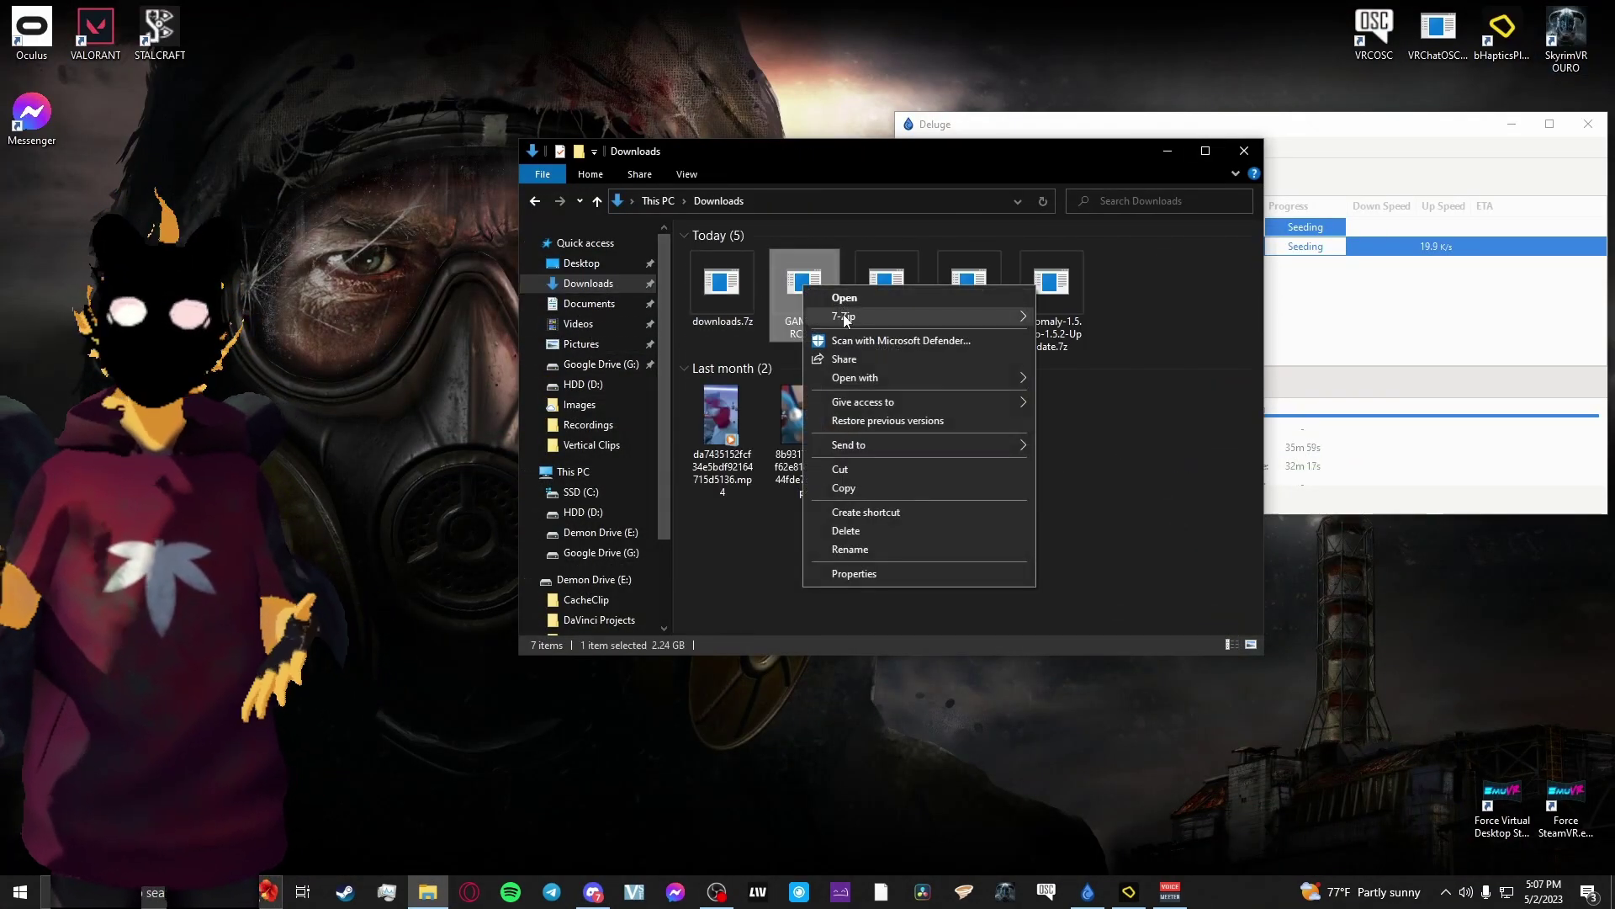
click(1086, 354)
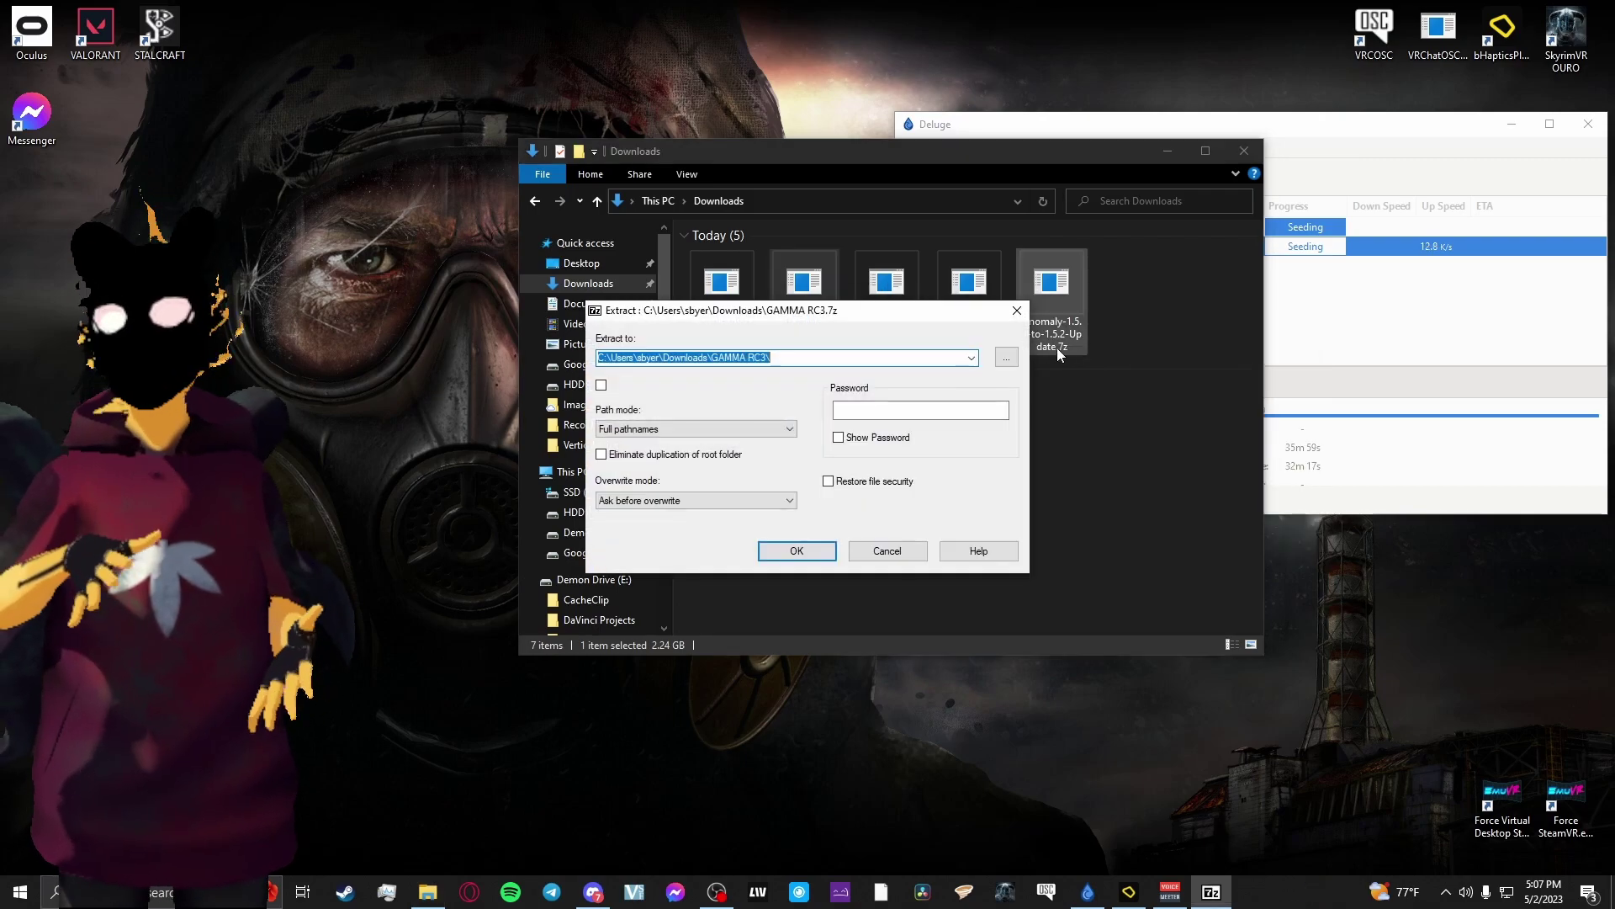
click(1008, 359)
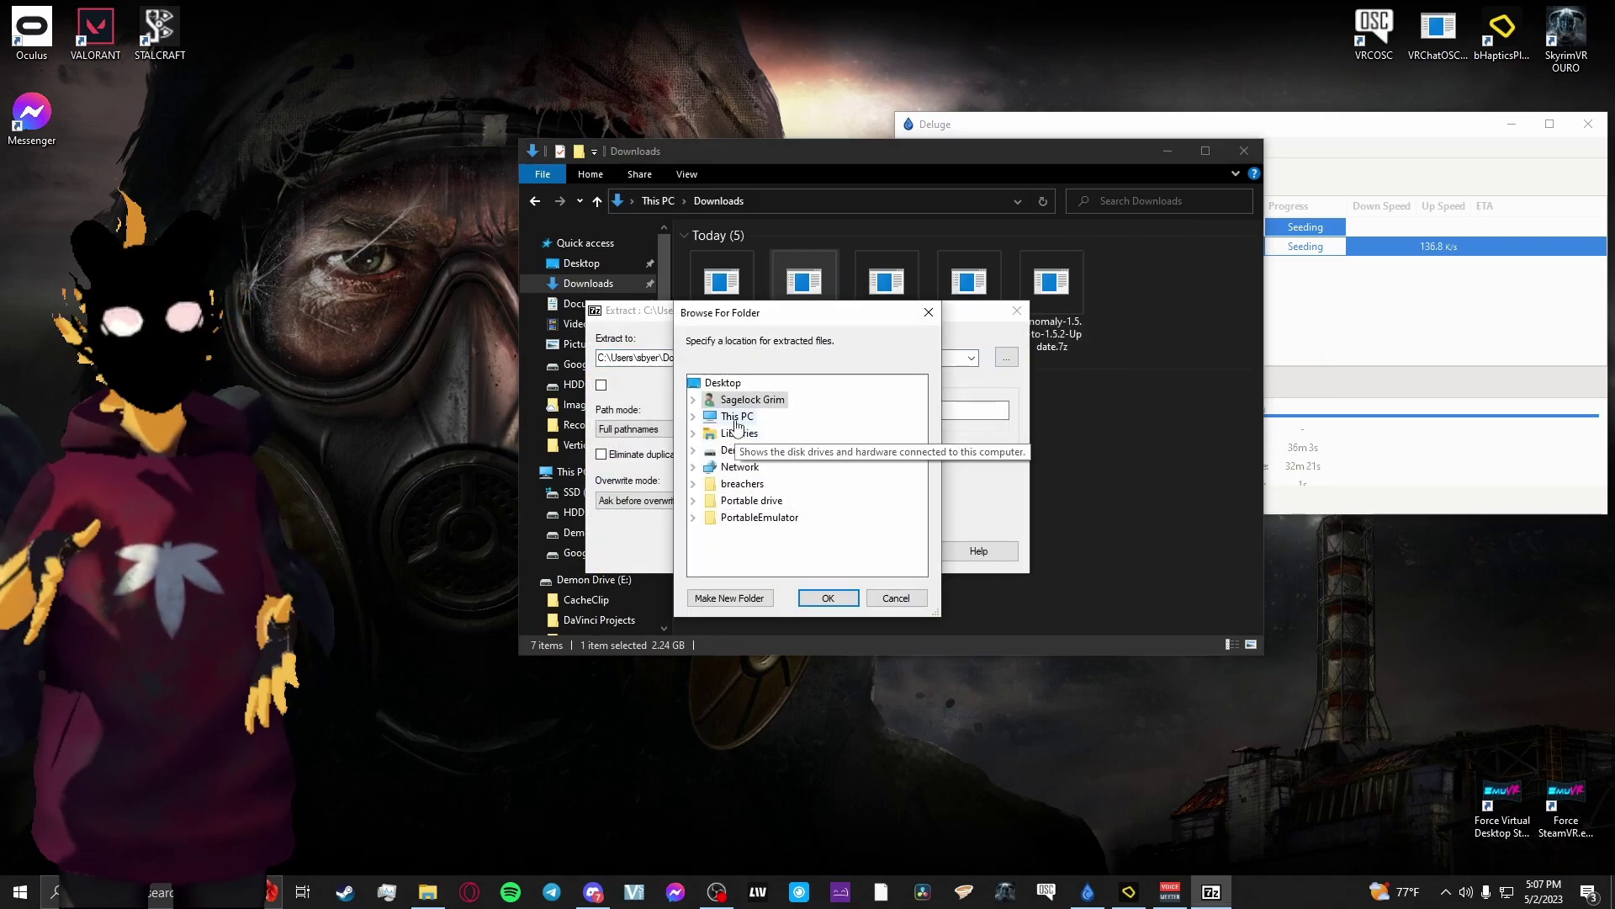
double_click(734, 417)
double_click(751, 467)
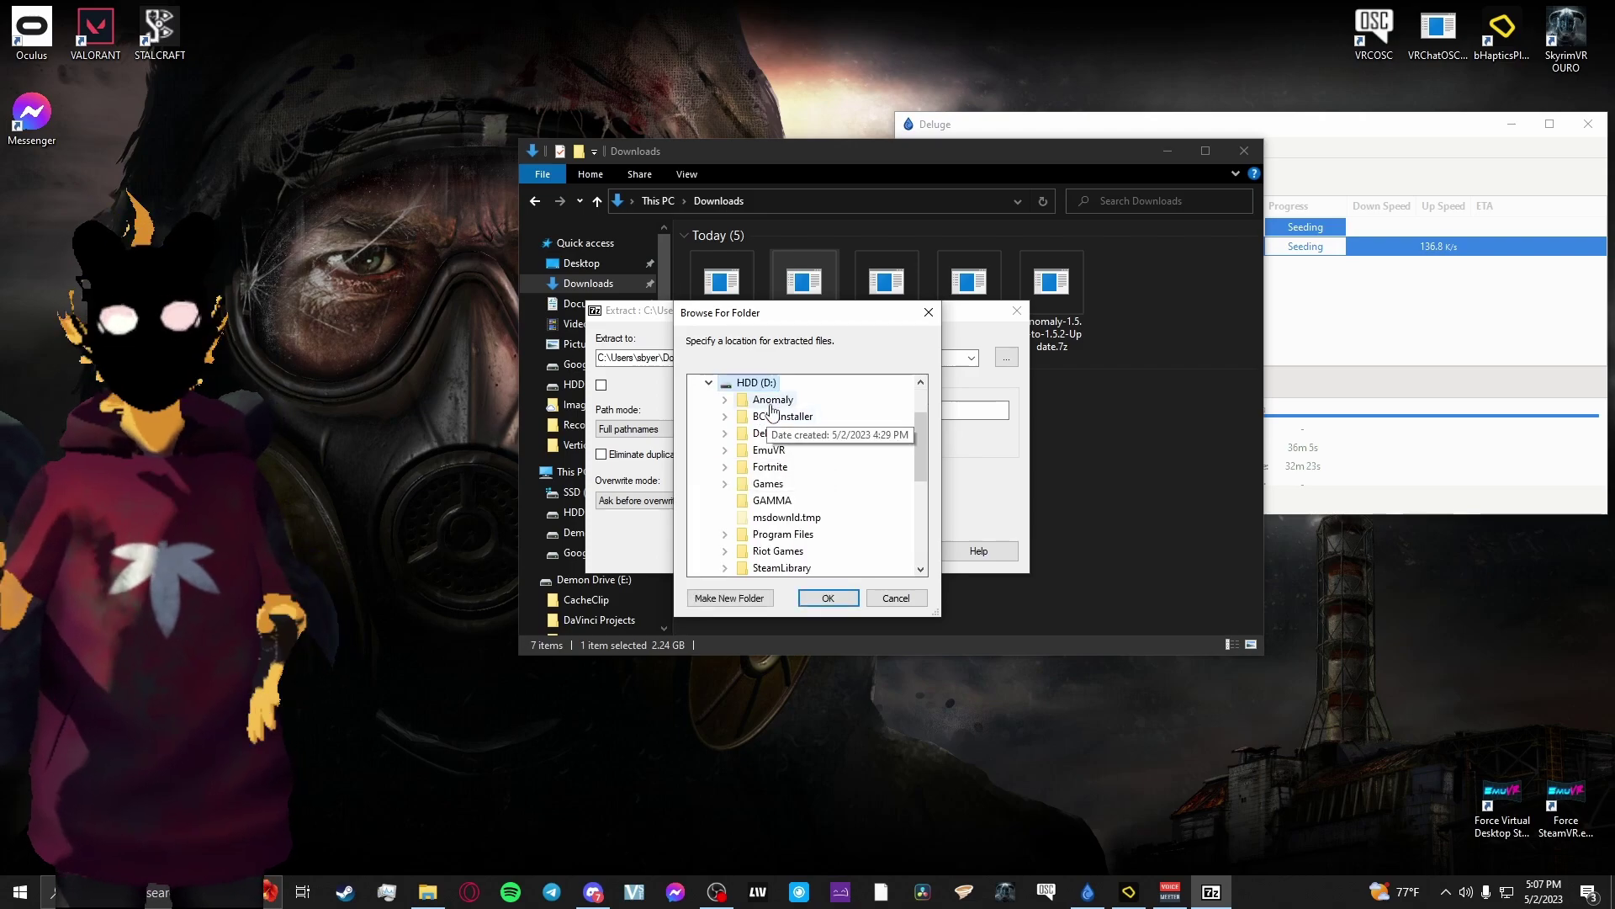
click(772, 502)
click(833, 597)
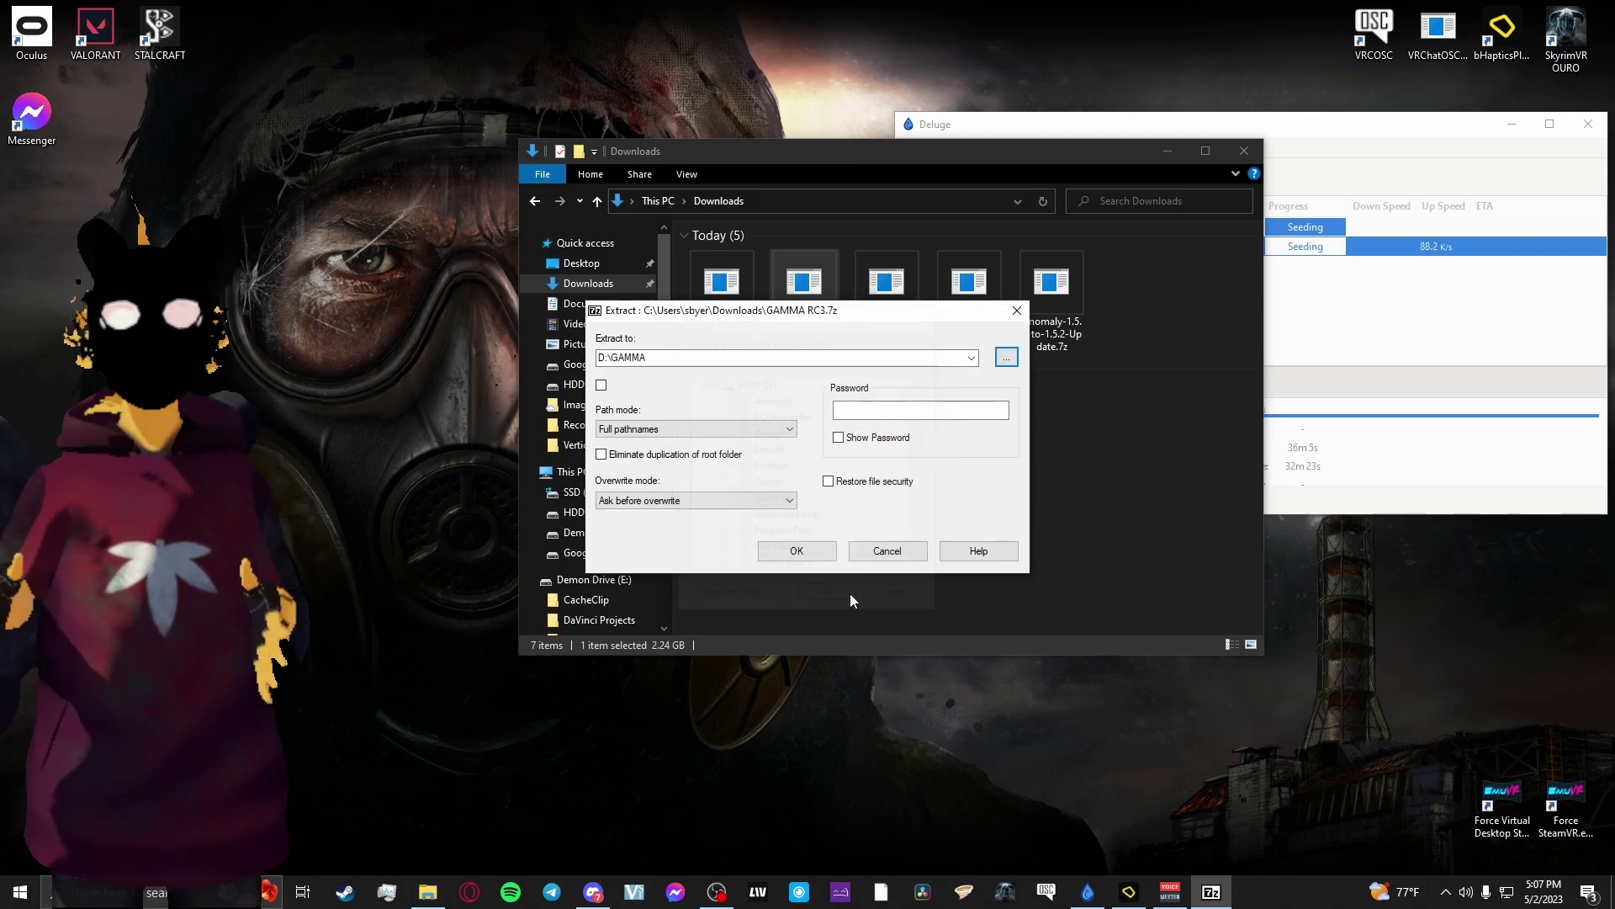
click(791, 551)
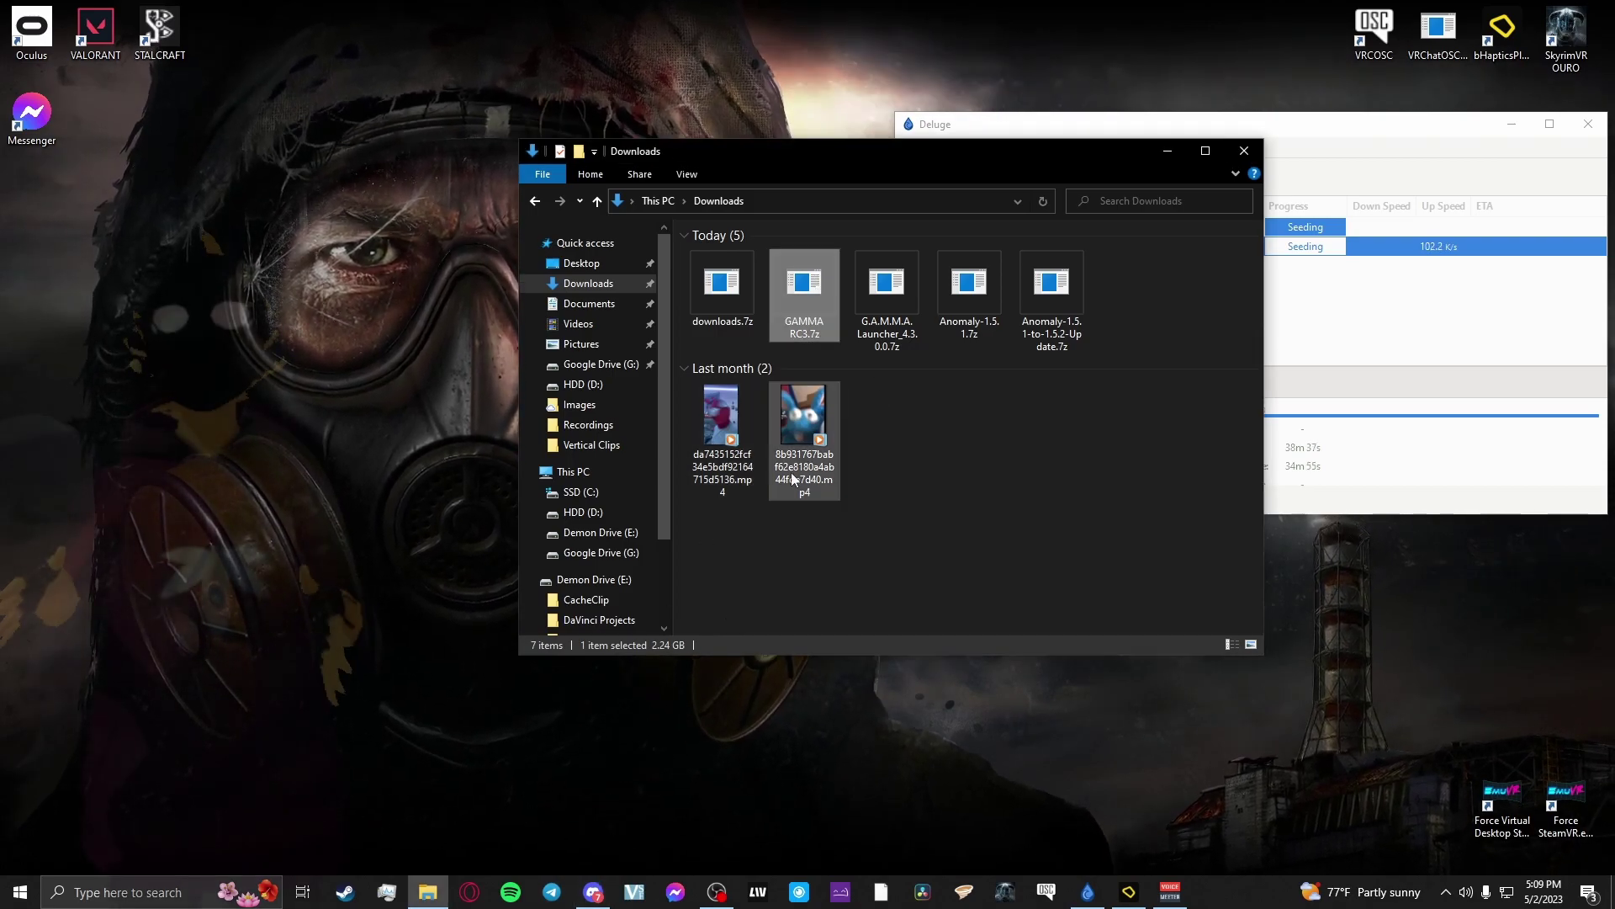
Extract G.A.M.M.A. Launcher_4.3.0.0.7z with 7-Zip into the .Grok's Modpack Installer folder inside GAMMA on HDD (D:)
right_click(892, 321)
mouse_move(965, 350)
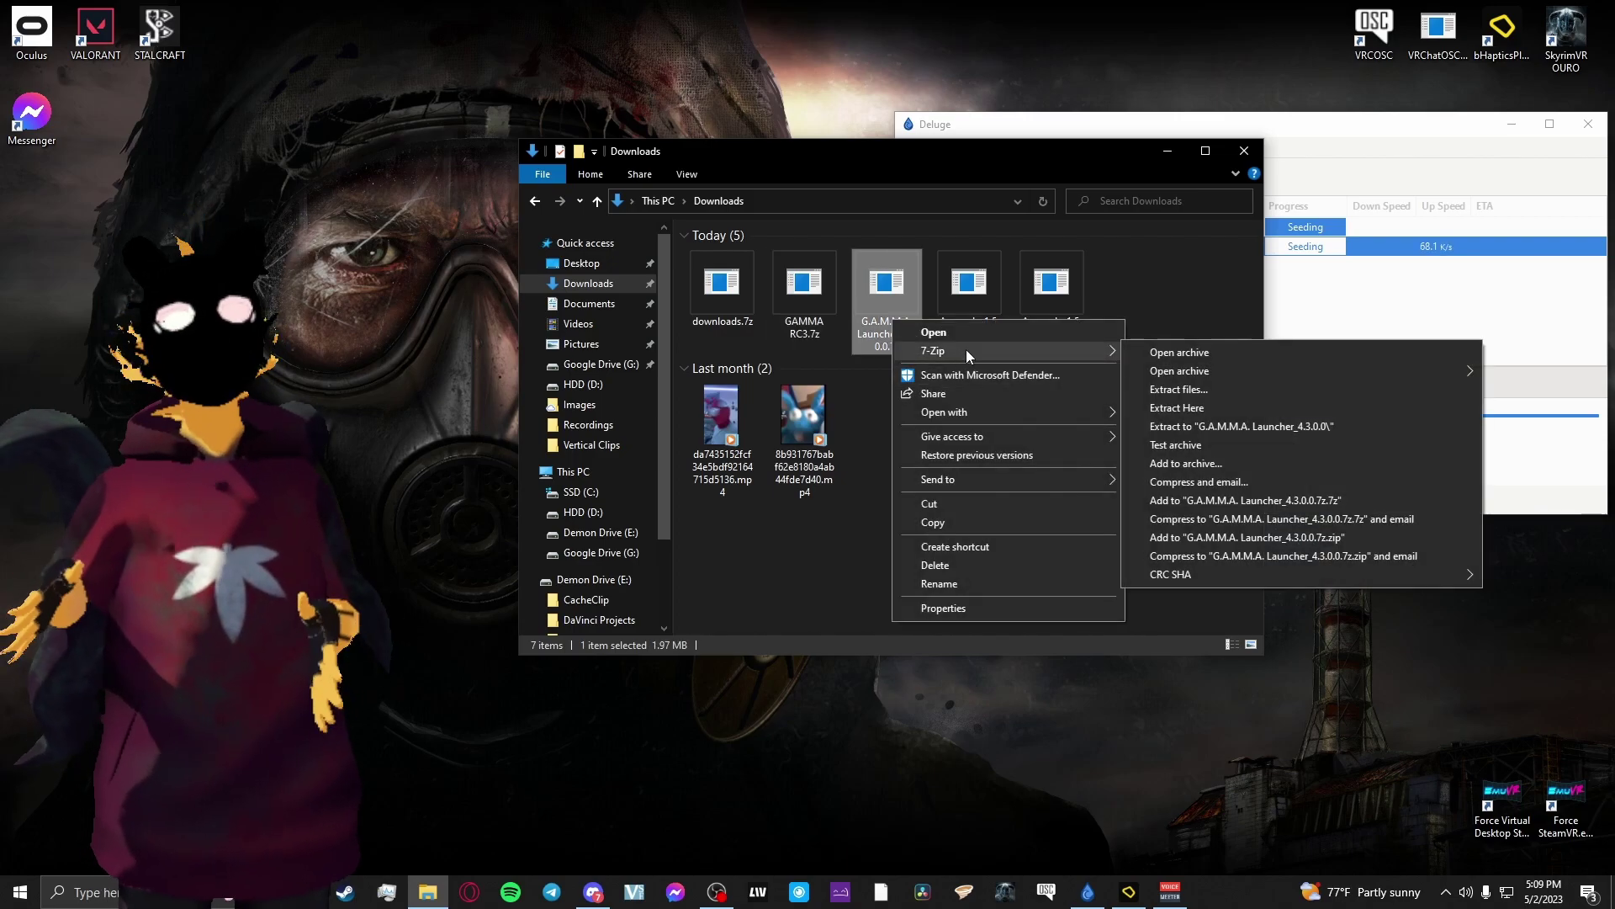
click(1184, 390)
click(1008, 359)
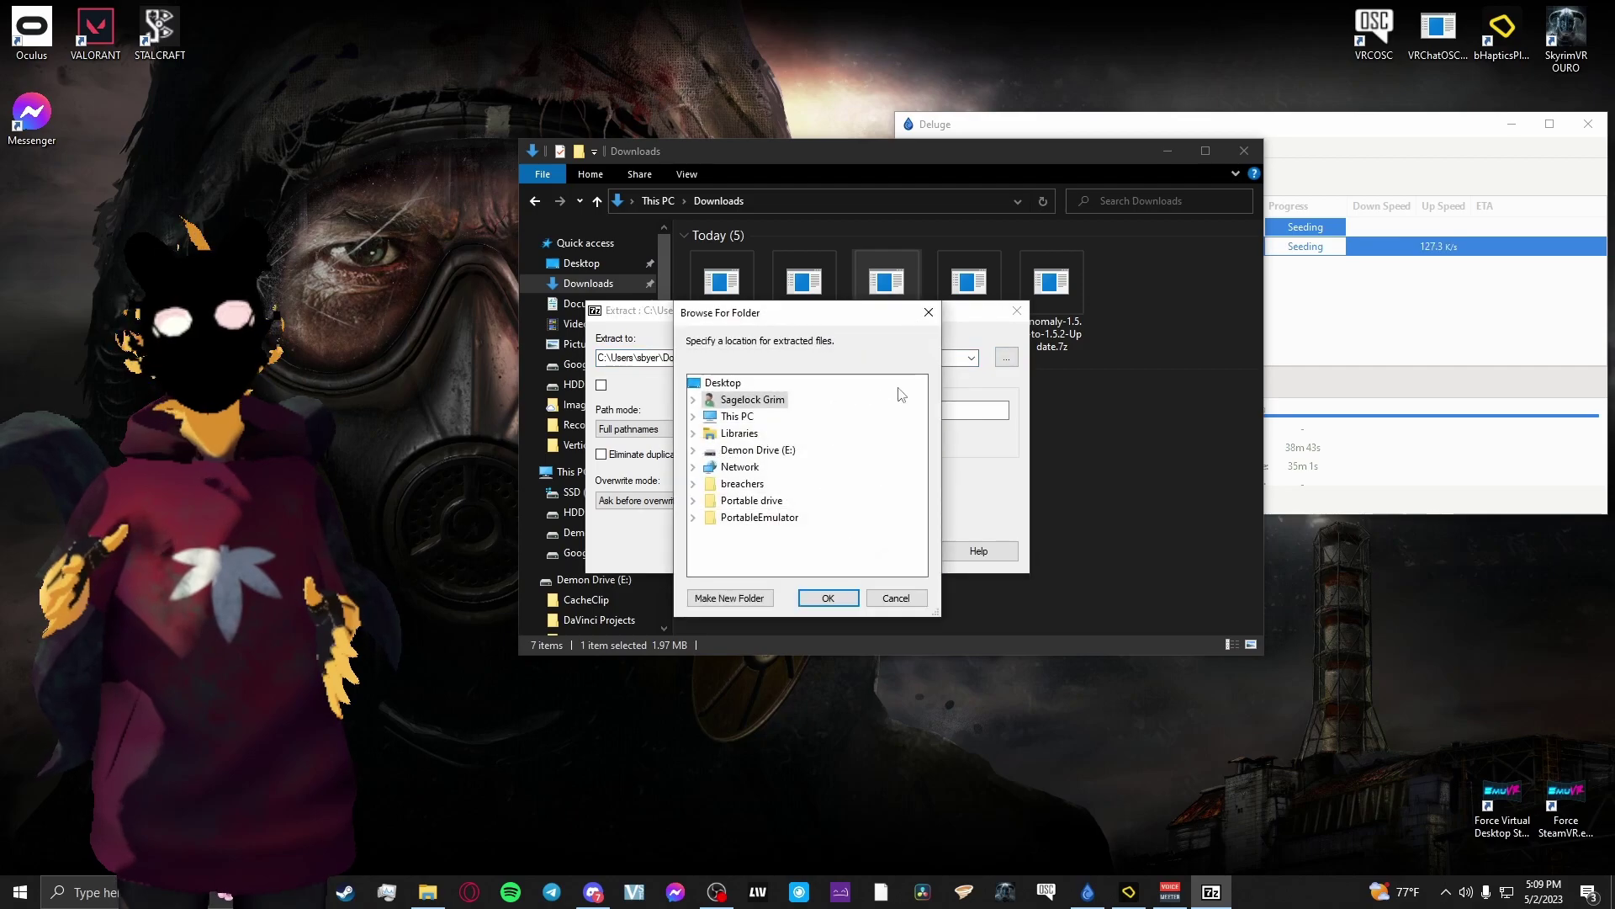
click(693, 415)
click(708, 451)
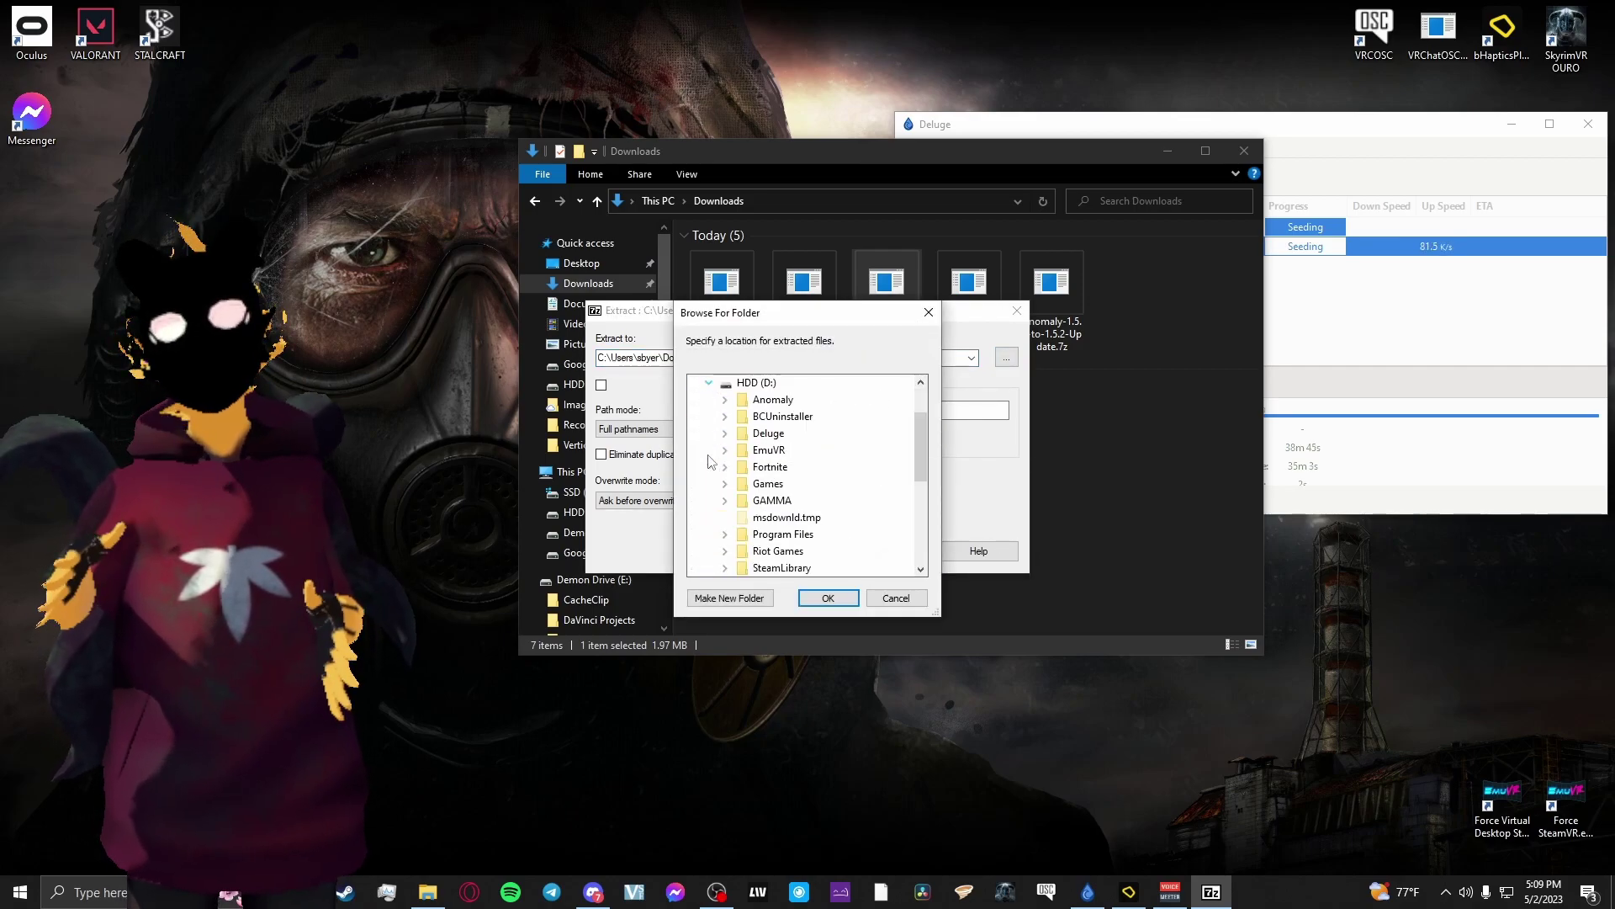
click(724, 500)
double_click(796, 402)
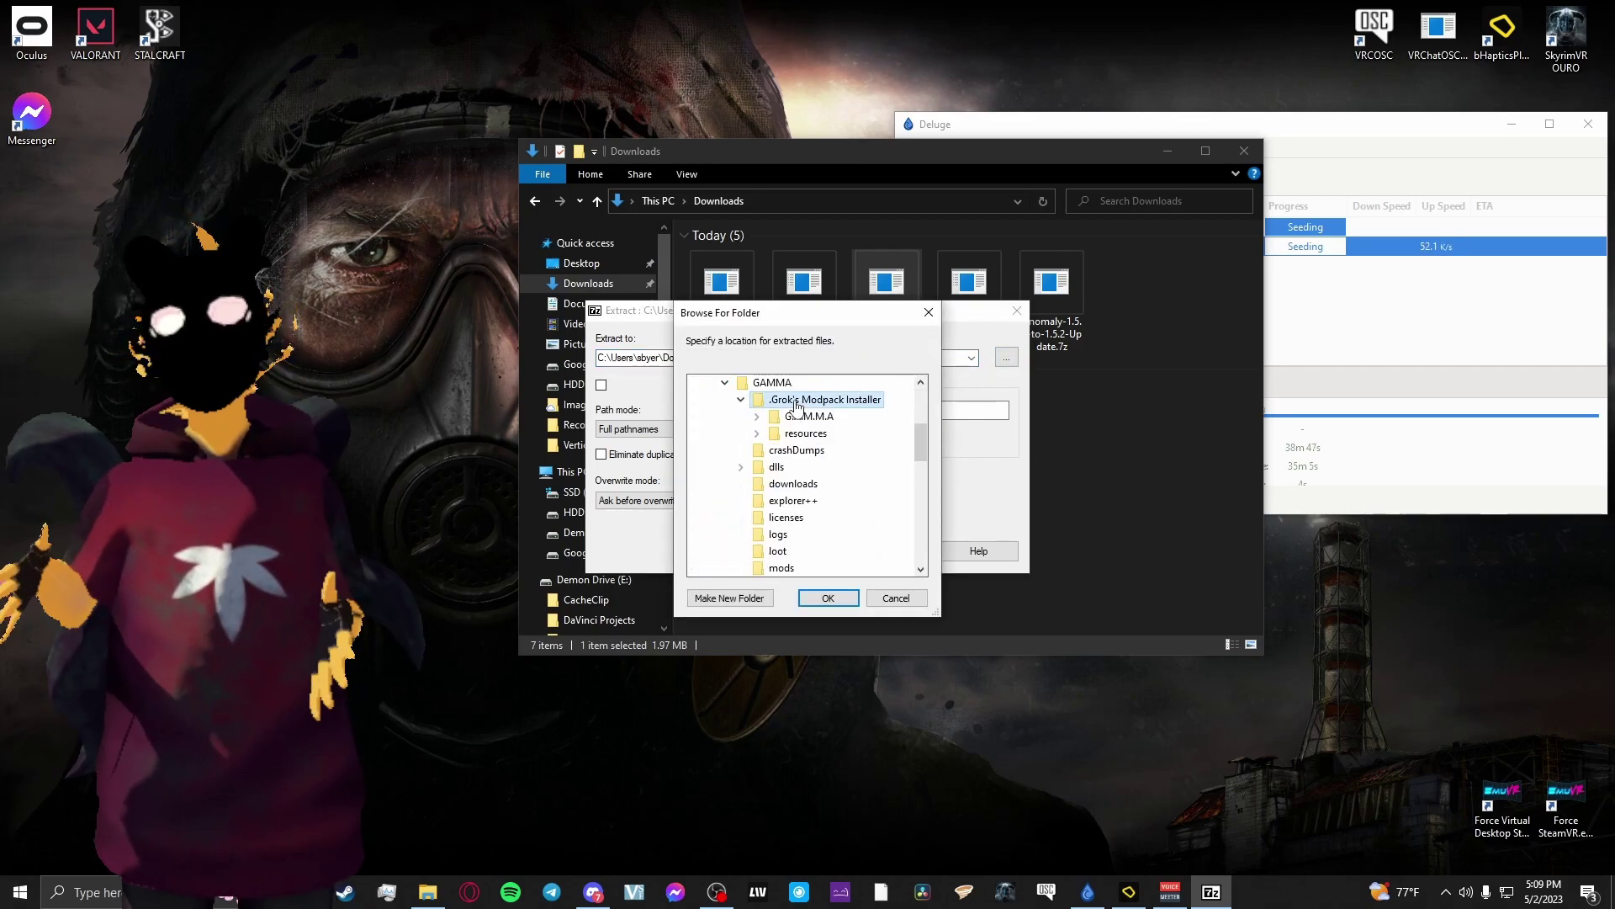
click(828, 598)
click(806, 551)
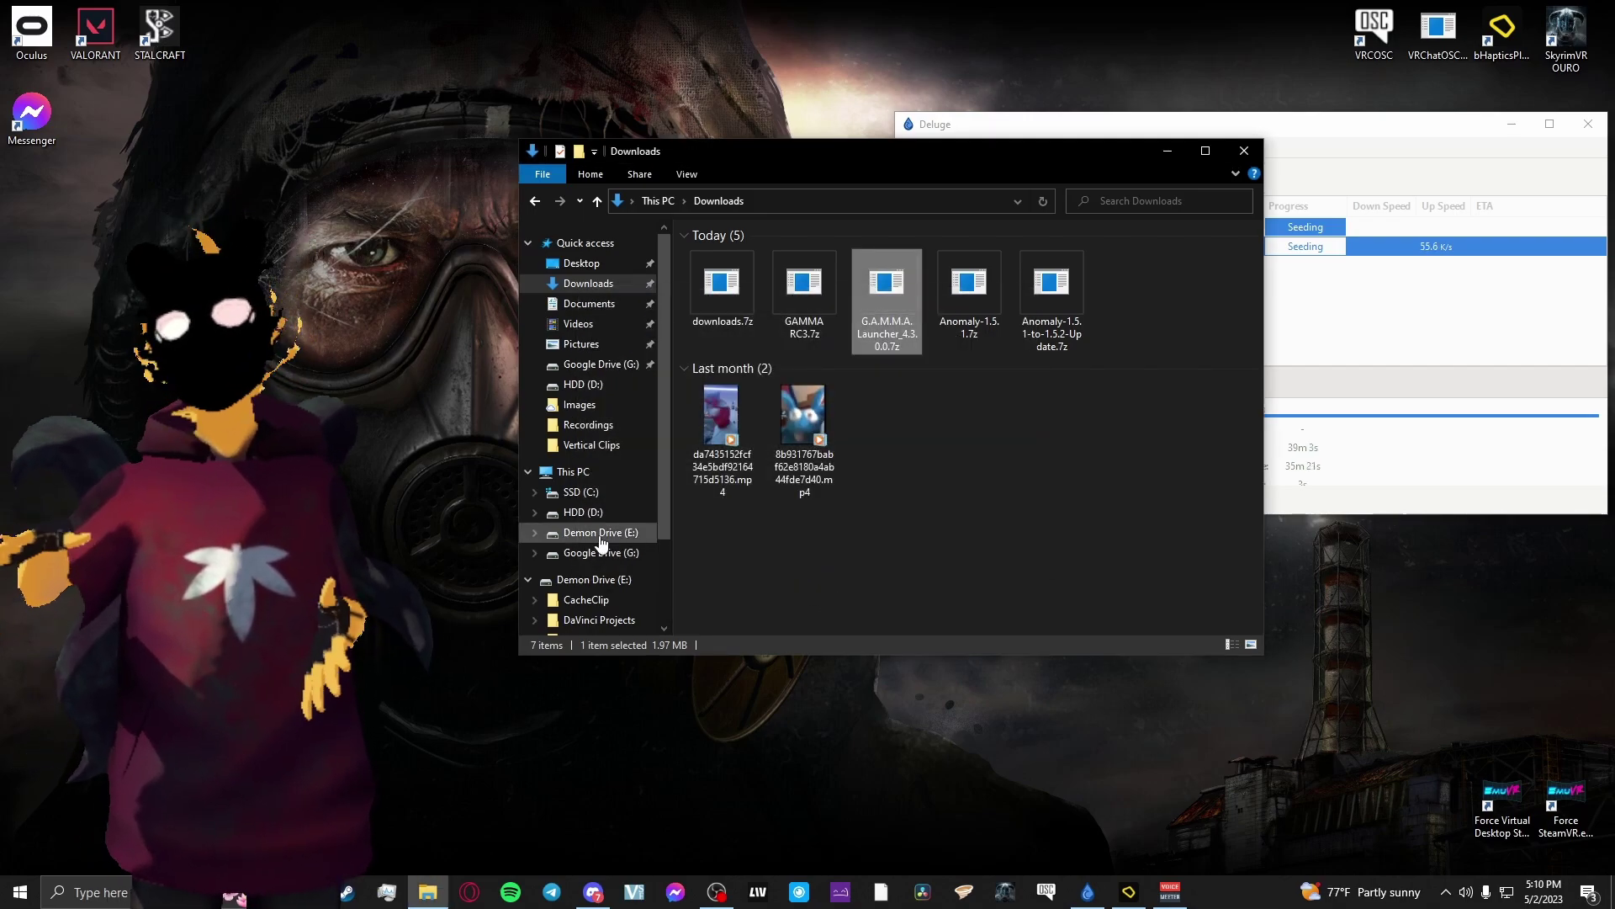
Delete the old G.A.M.M.A. Installer.exe from the .Grok's Modpack Installer folder inside GAMMA on HDD (D:)
click(586, 513)
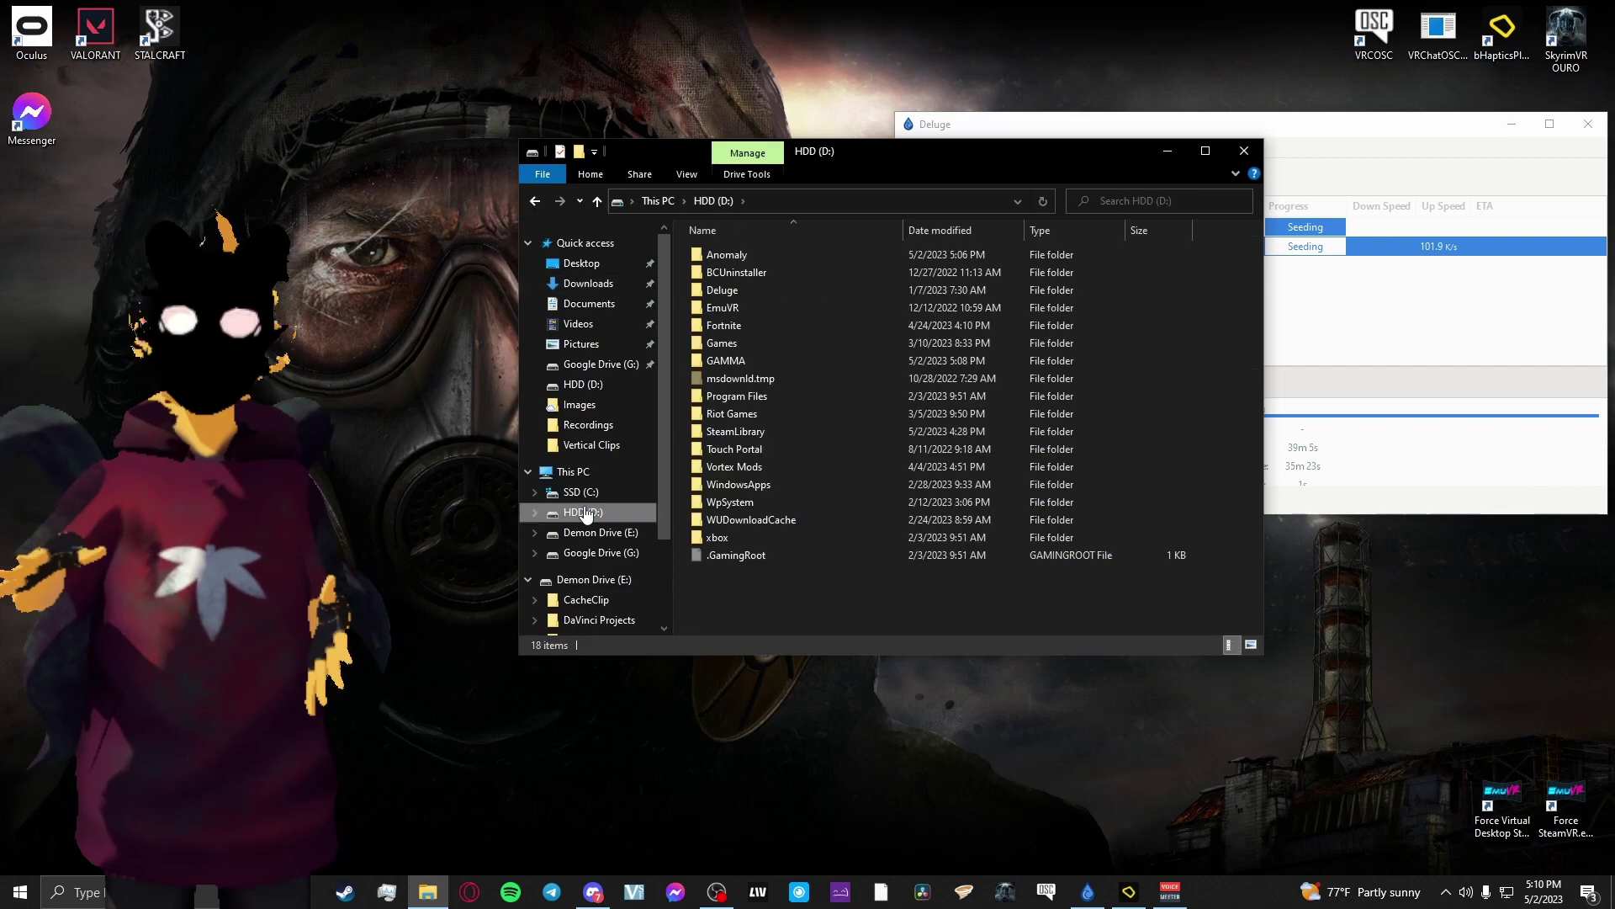
click(729, 363)
double_click(728, 363)
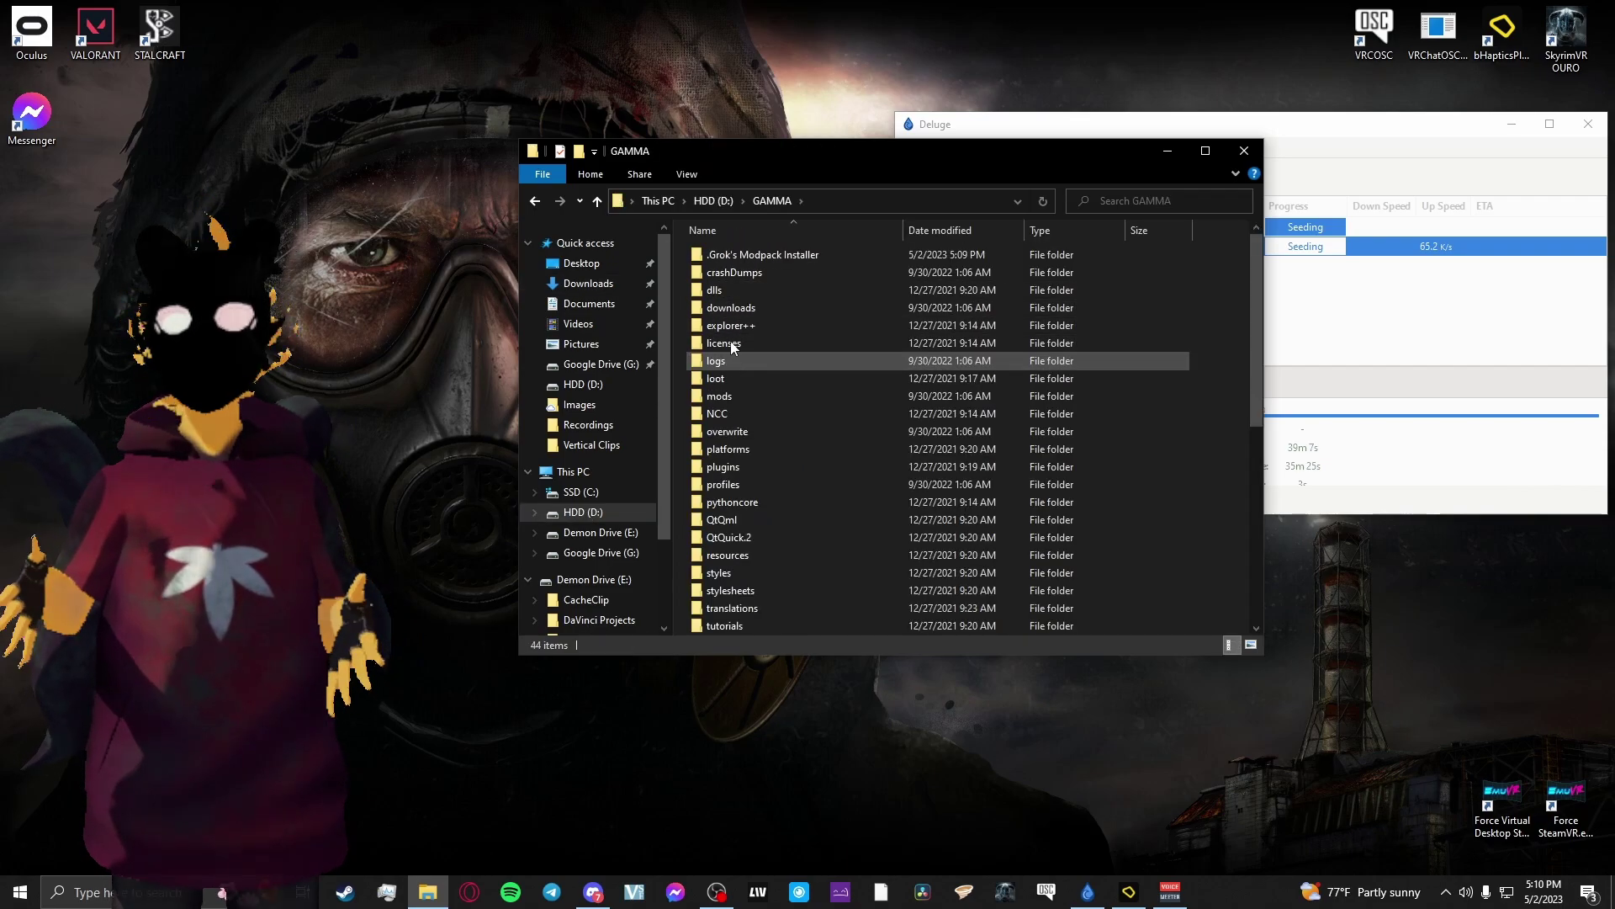
double_click(768, 256)
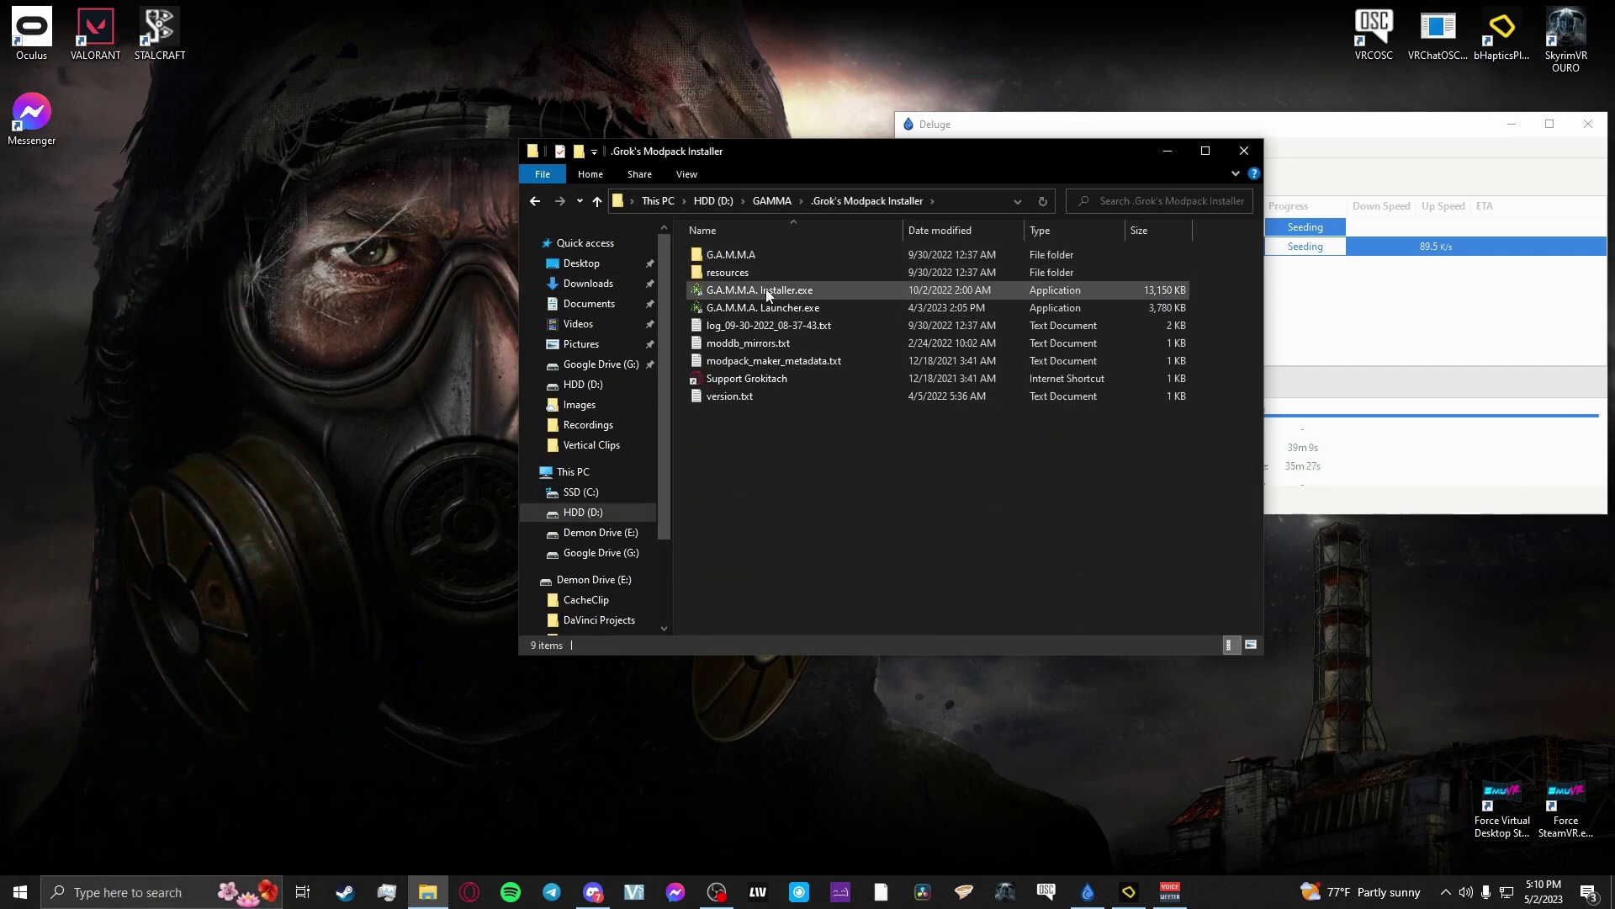
click(766, 289)
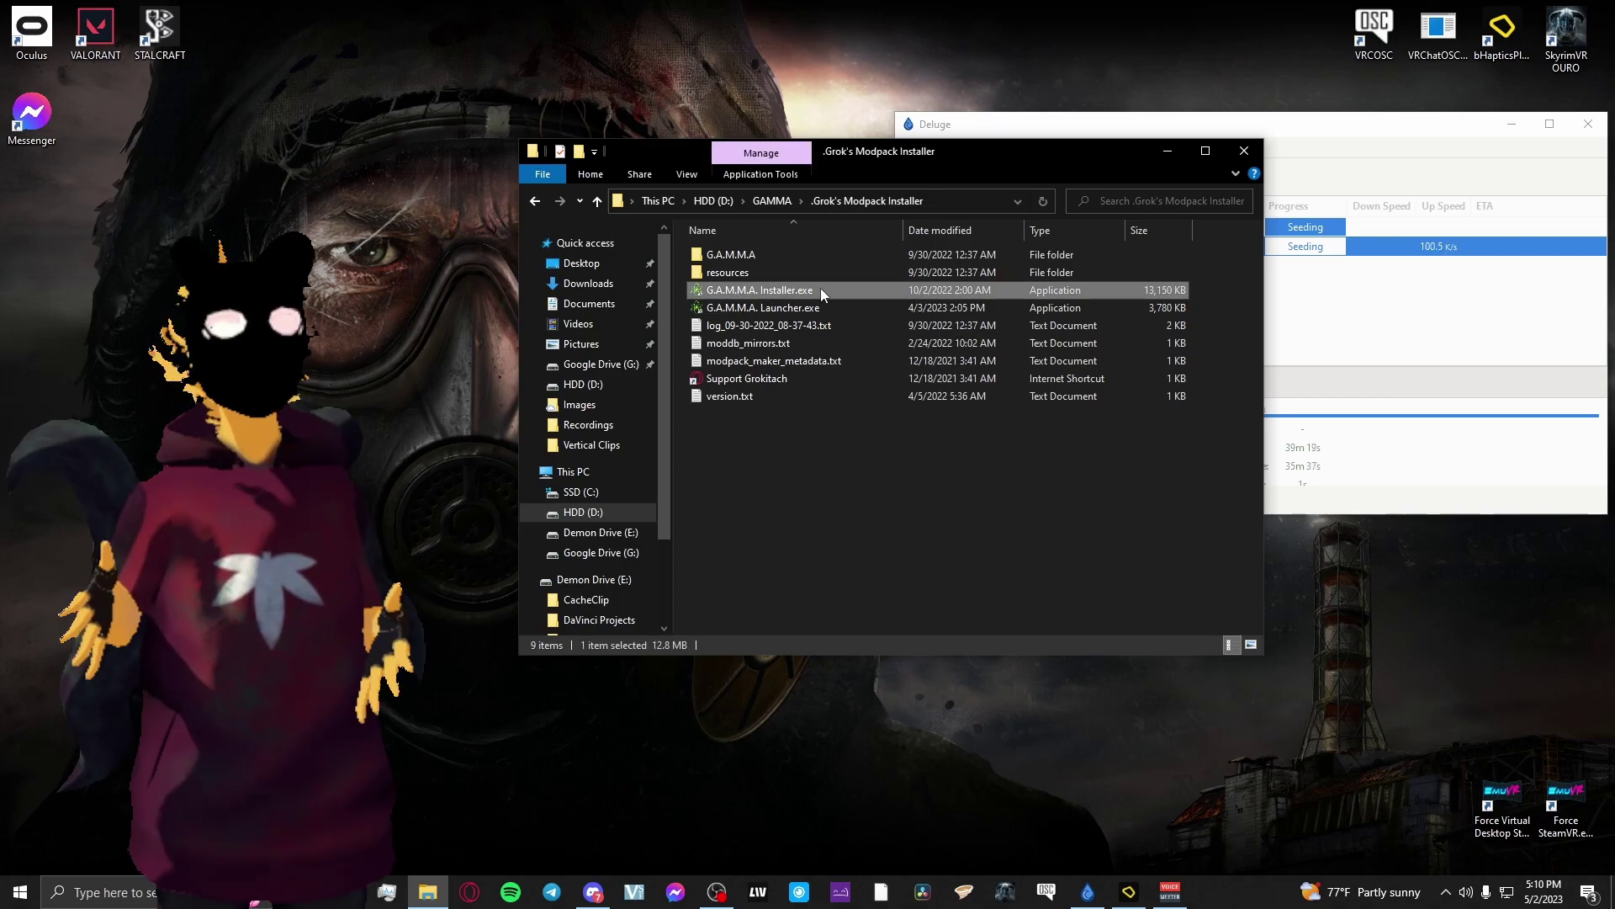
key(Delete)
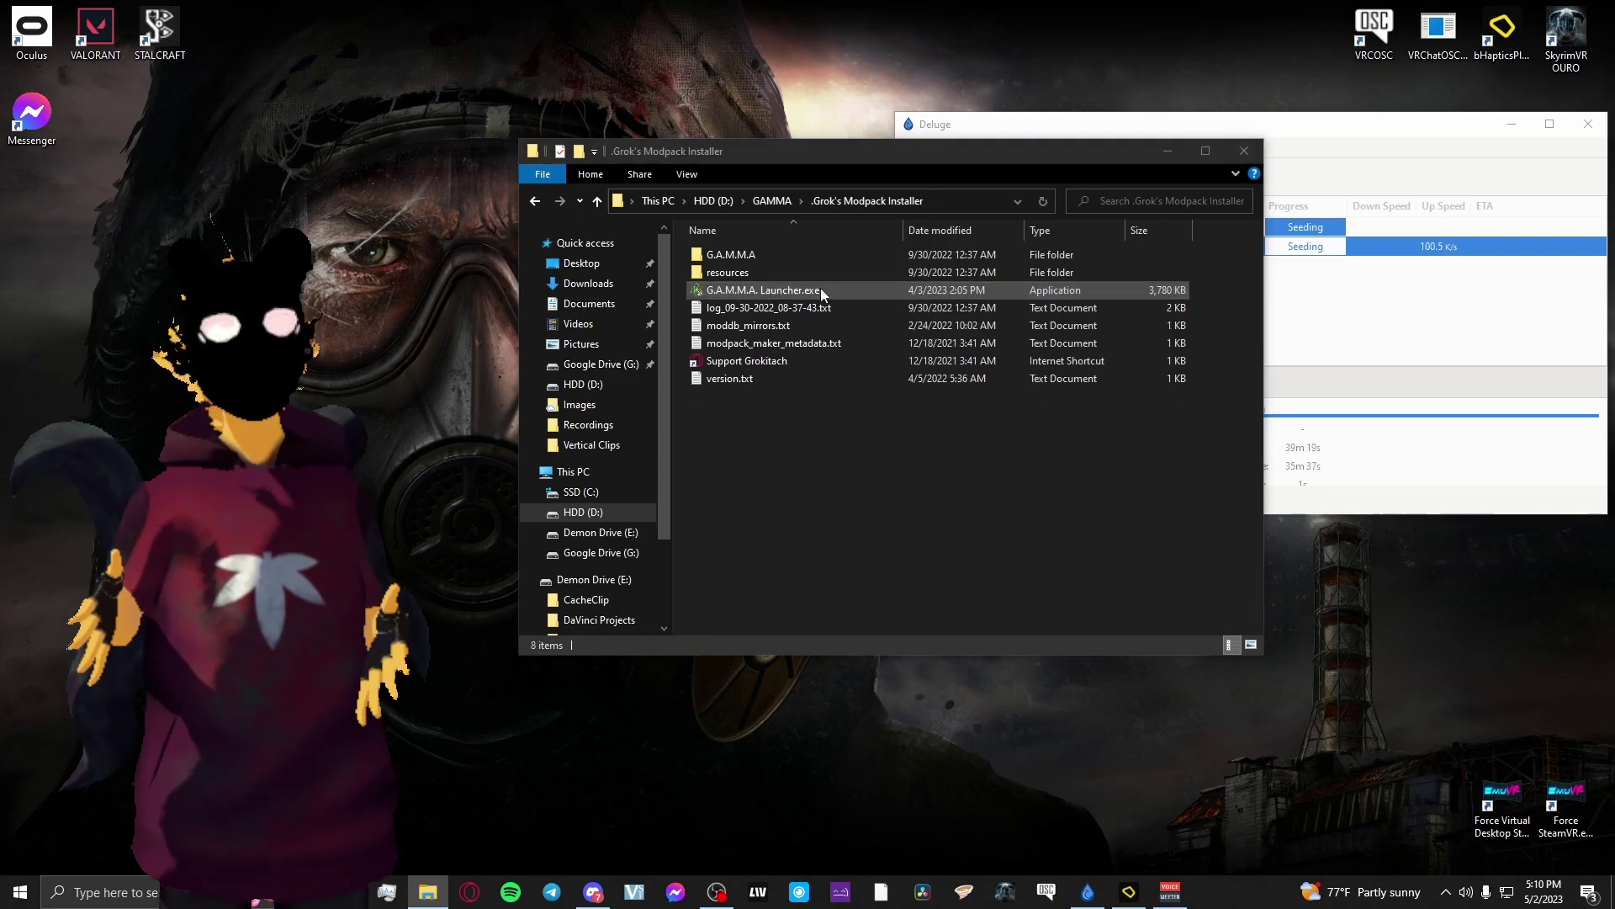
Run G.A.M.M.A. Launcher.exe, start the first install initialization and dismiss Mod Organizer's error about the missing managed game
right_click(771, 293)
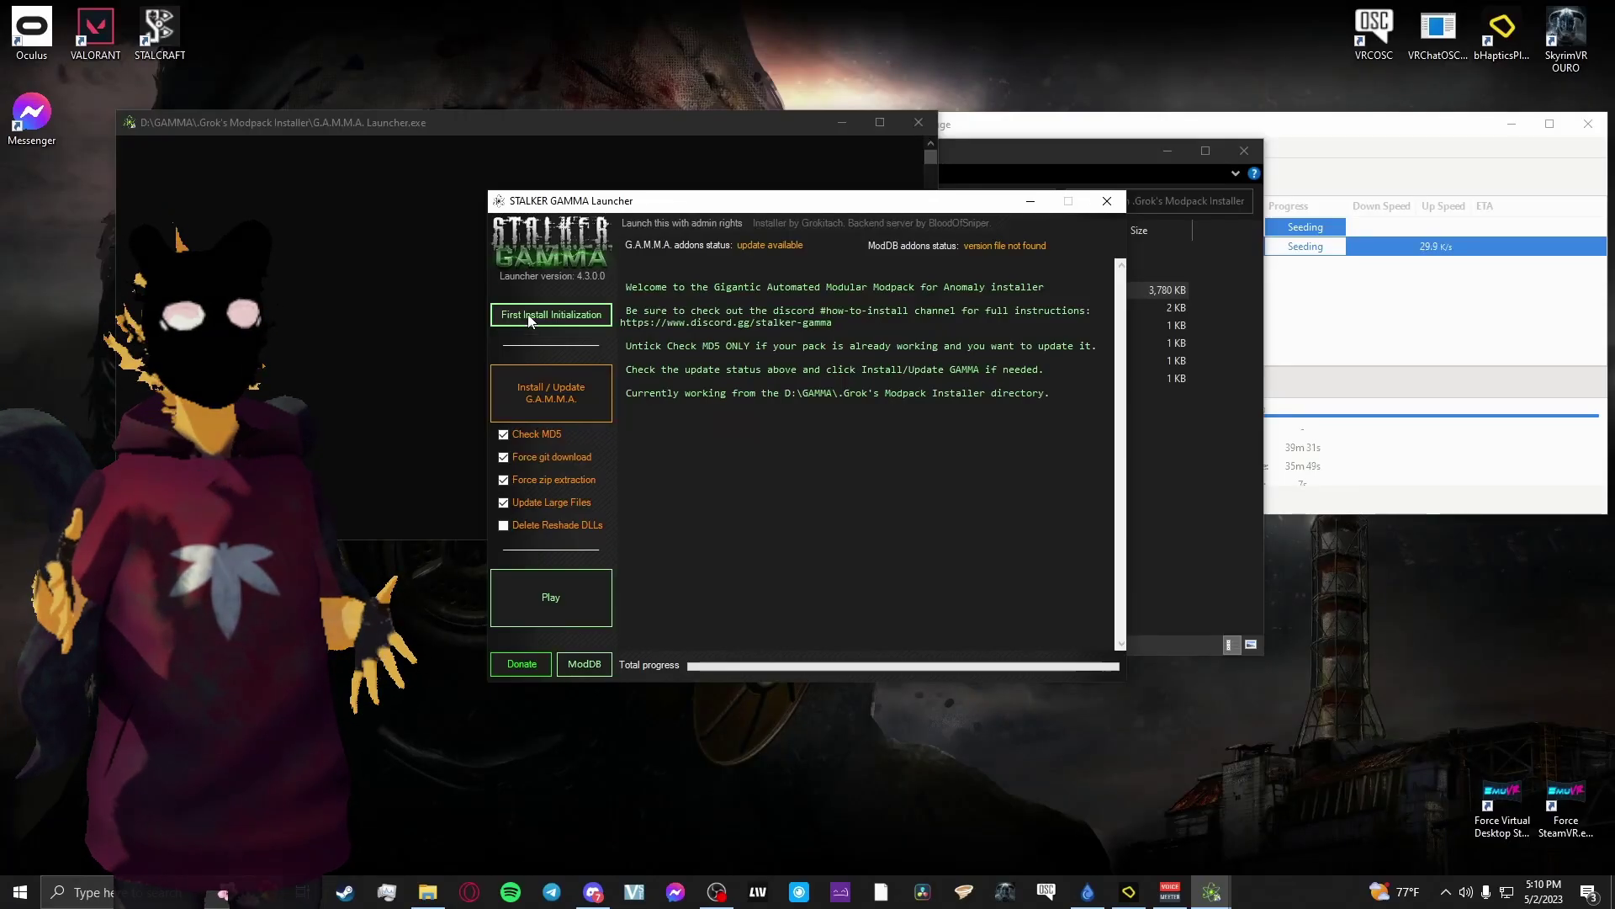
click(530, 321)
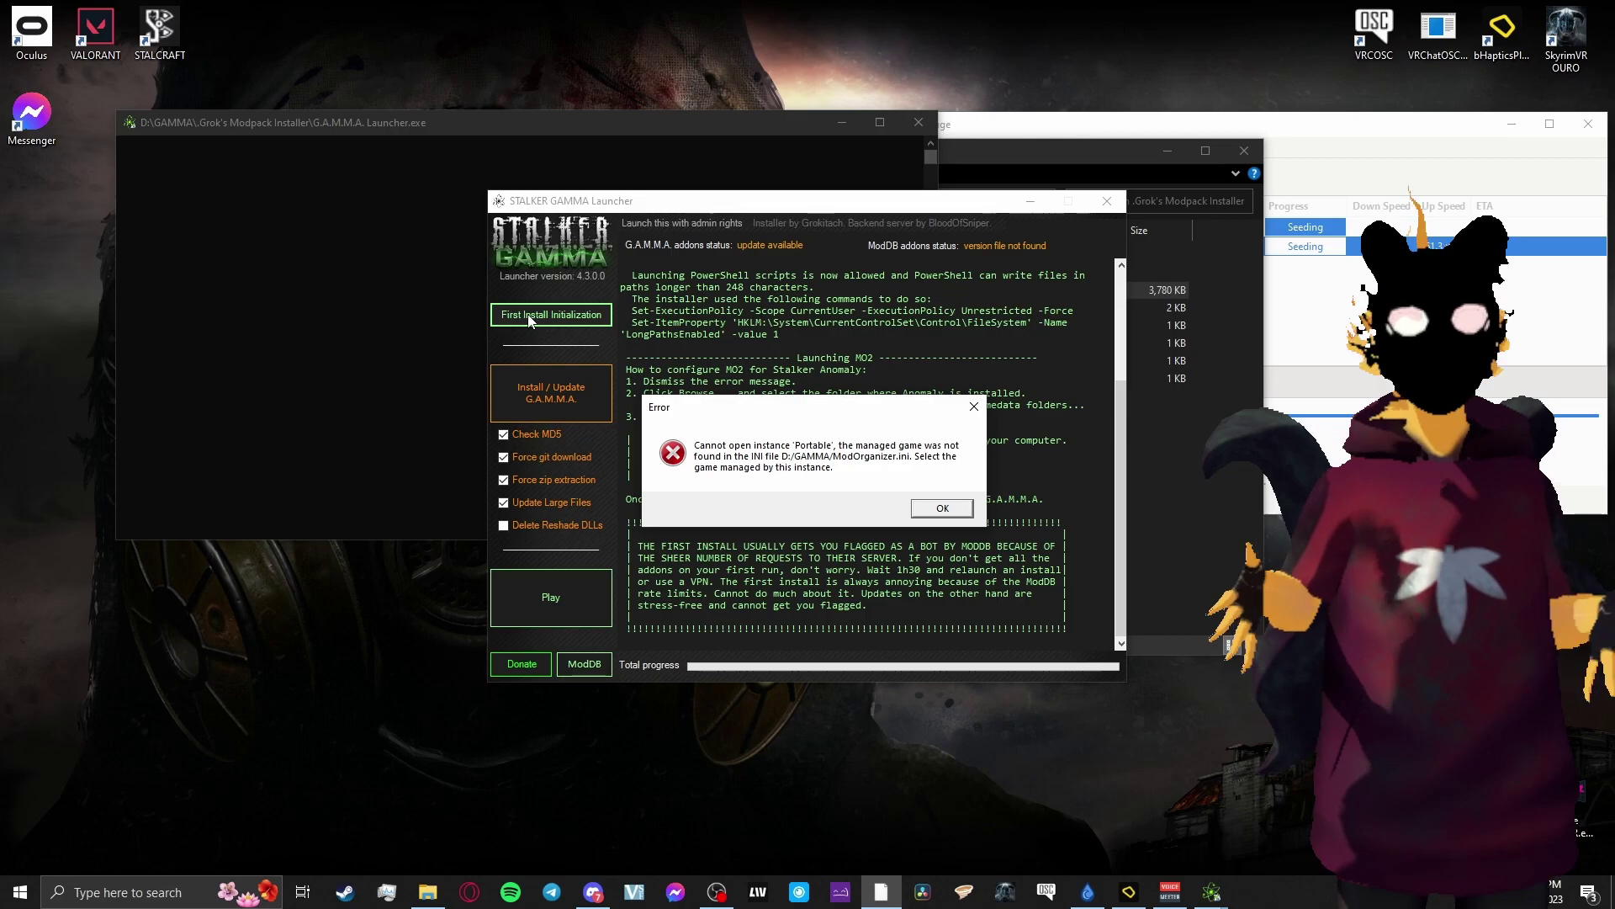
click(931, 509)
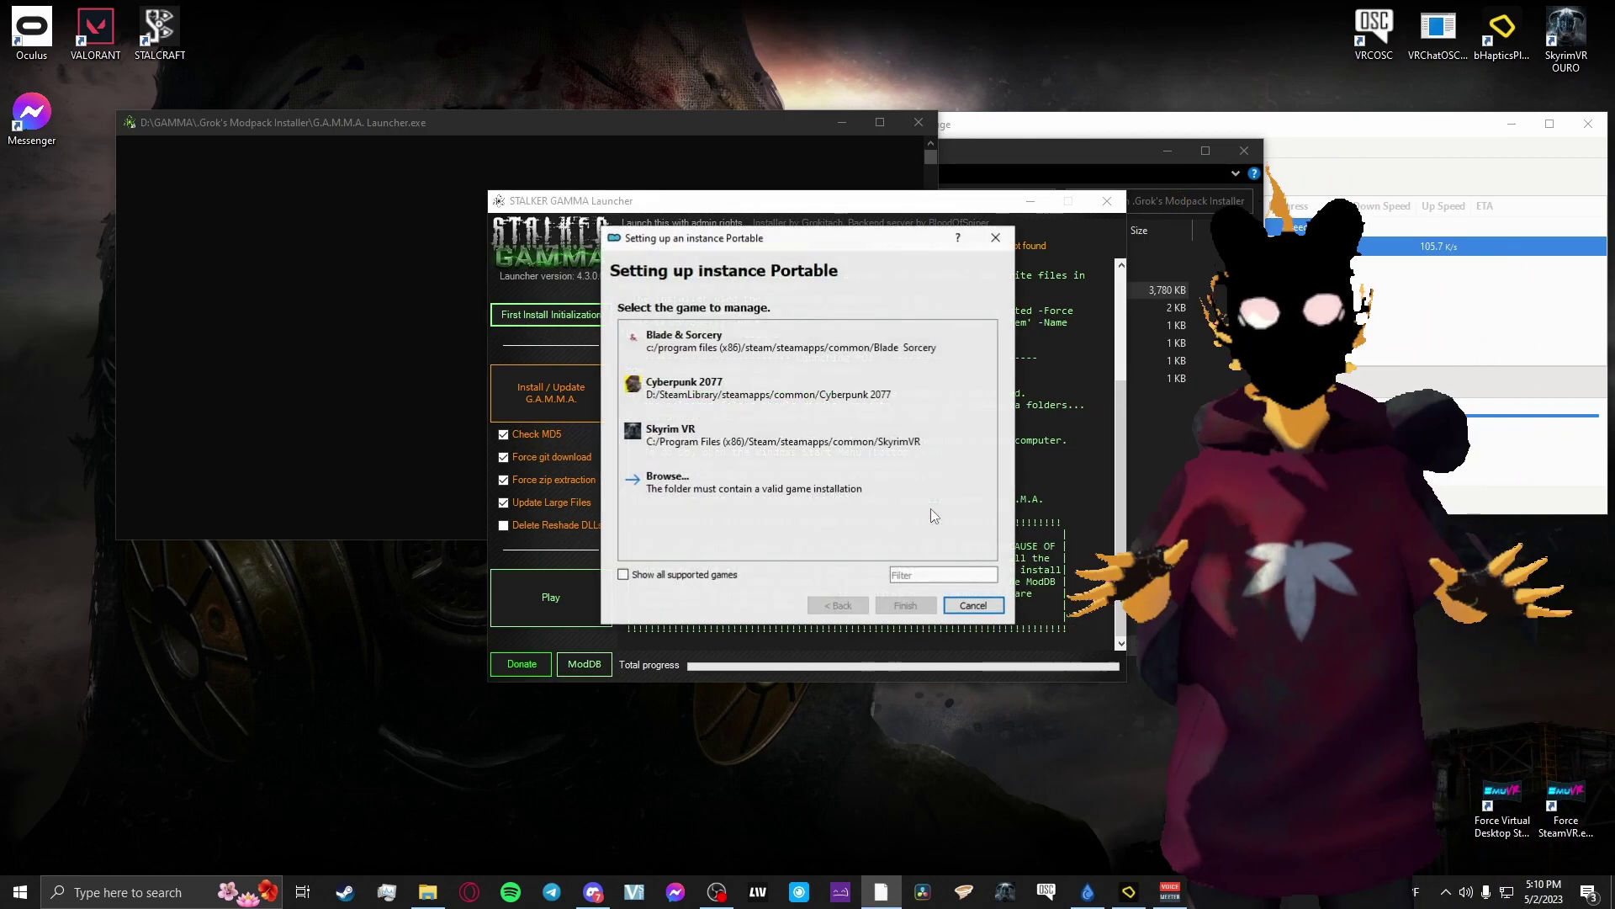
Set the Anomaly folder on HDD (D:) as the game managed by the Portable instance and quit Mod Organizer
click(672, 489)
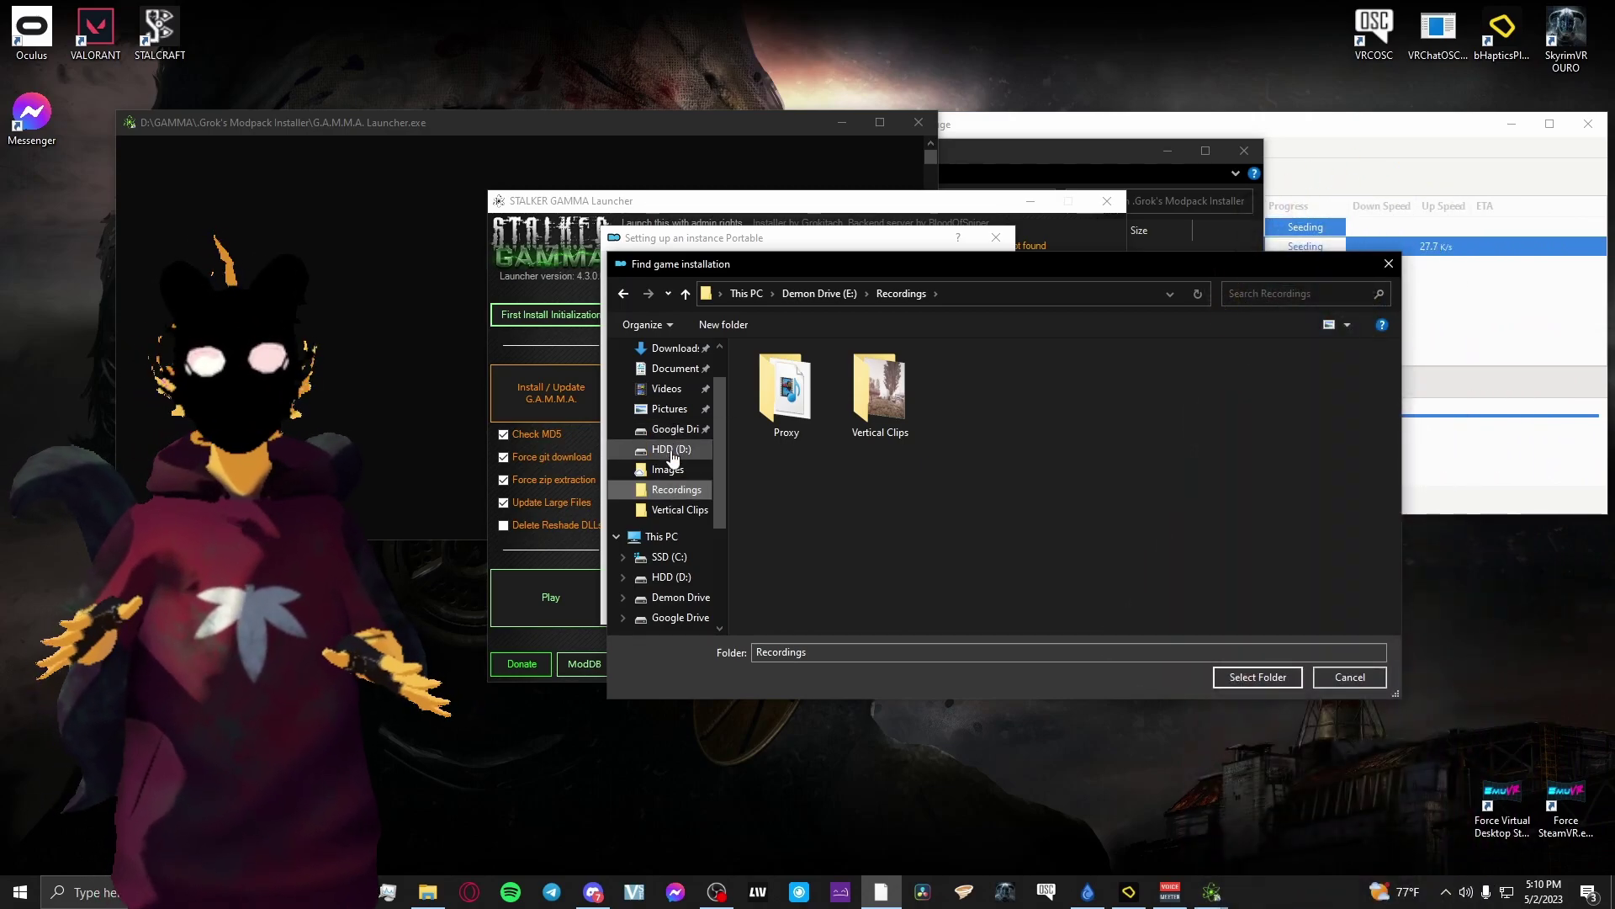
click(672, 451)
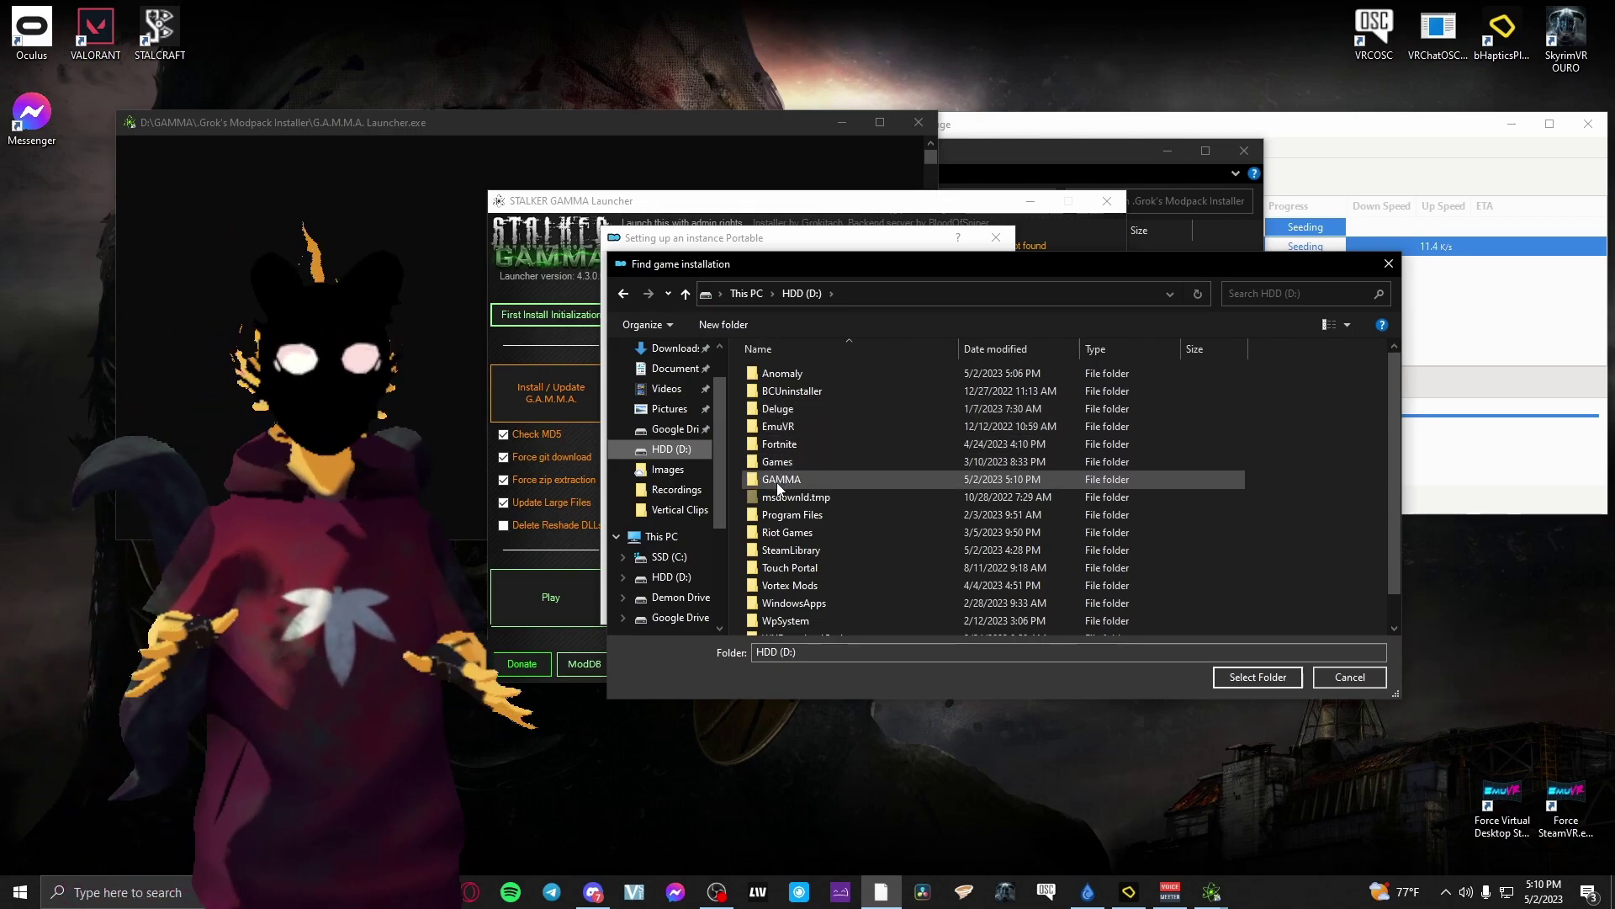
click(780, 375)
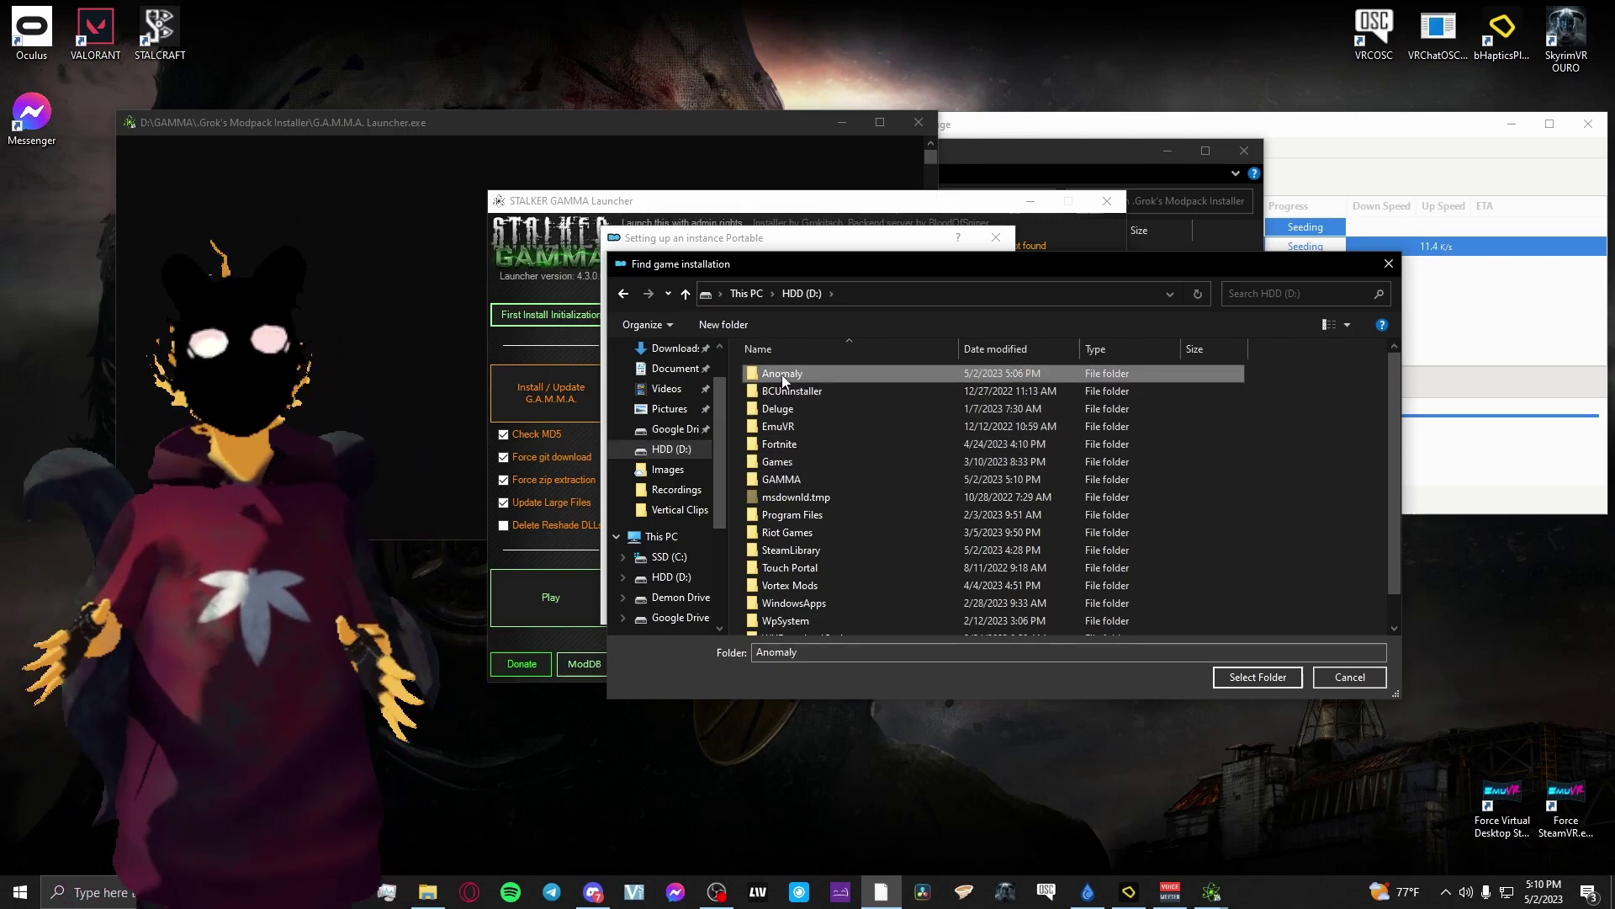
click(1240, 678)
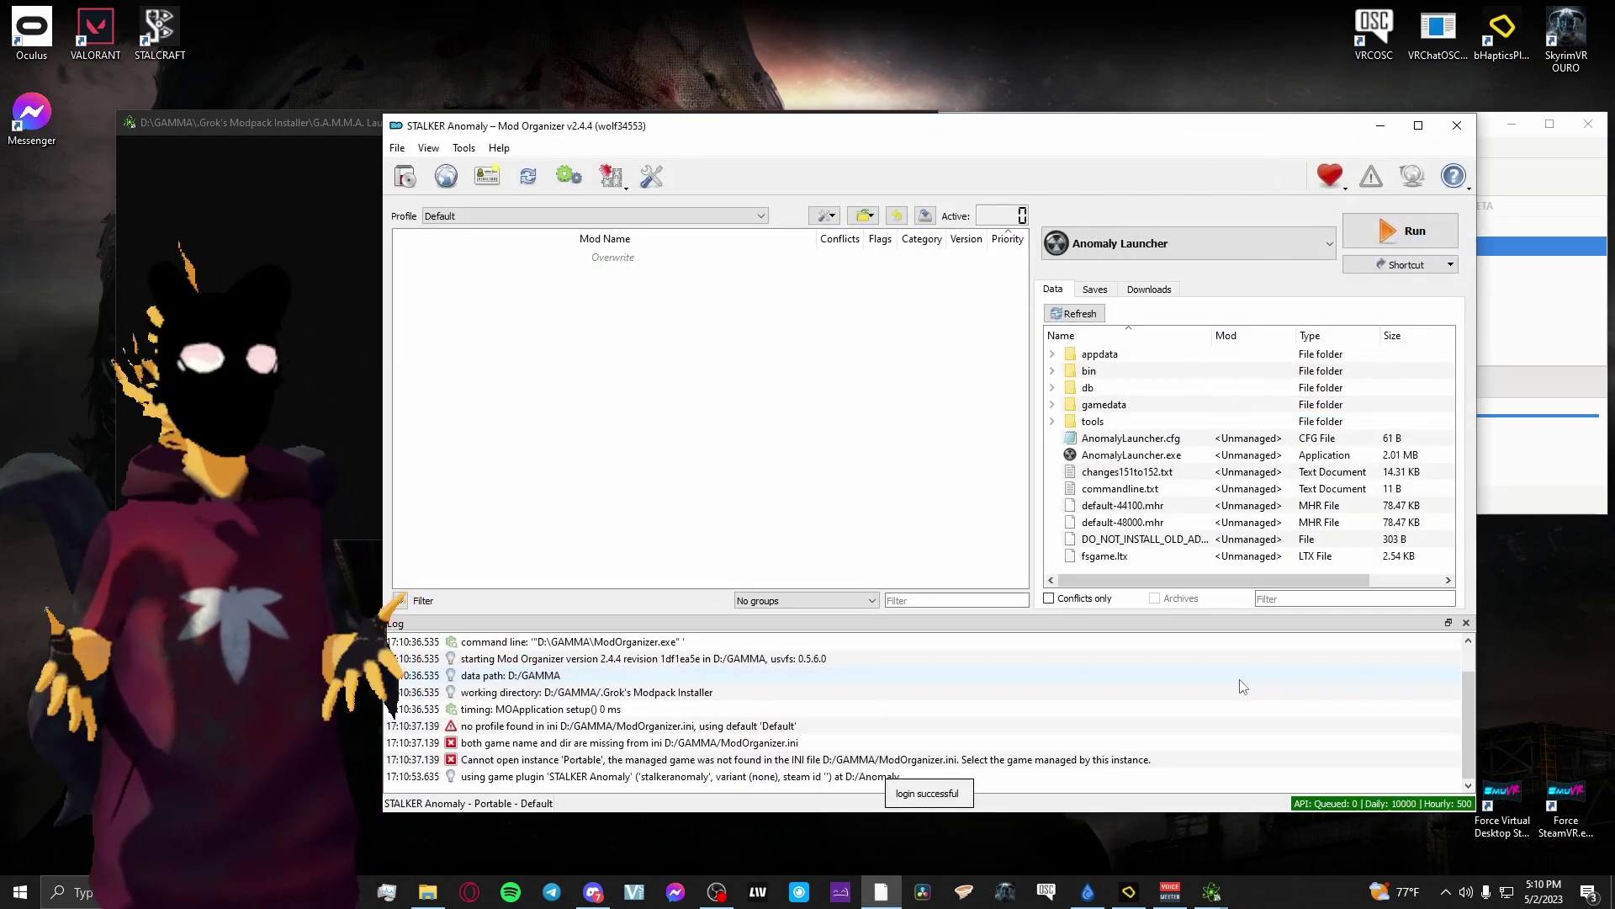
click(1459, 131)
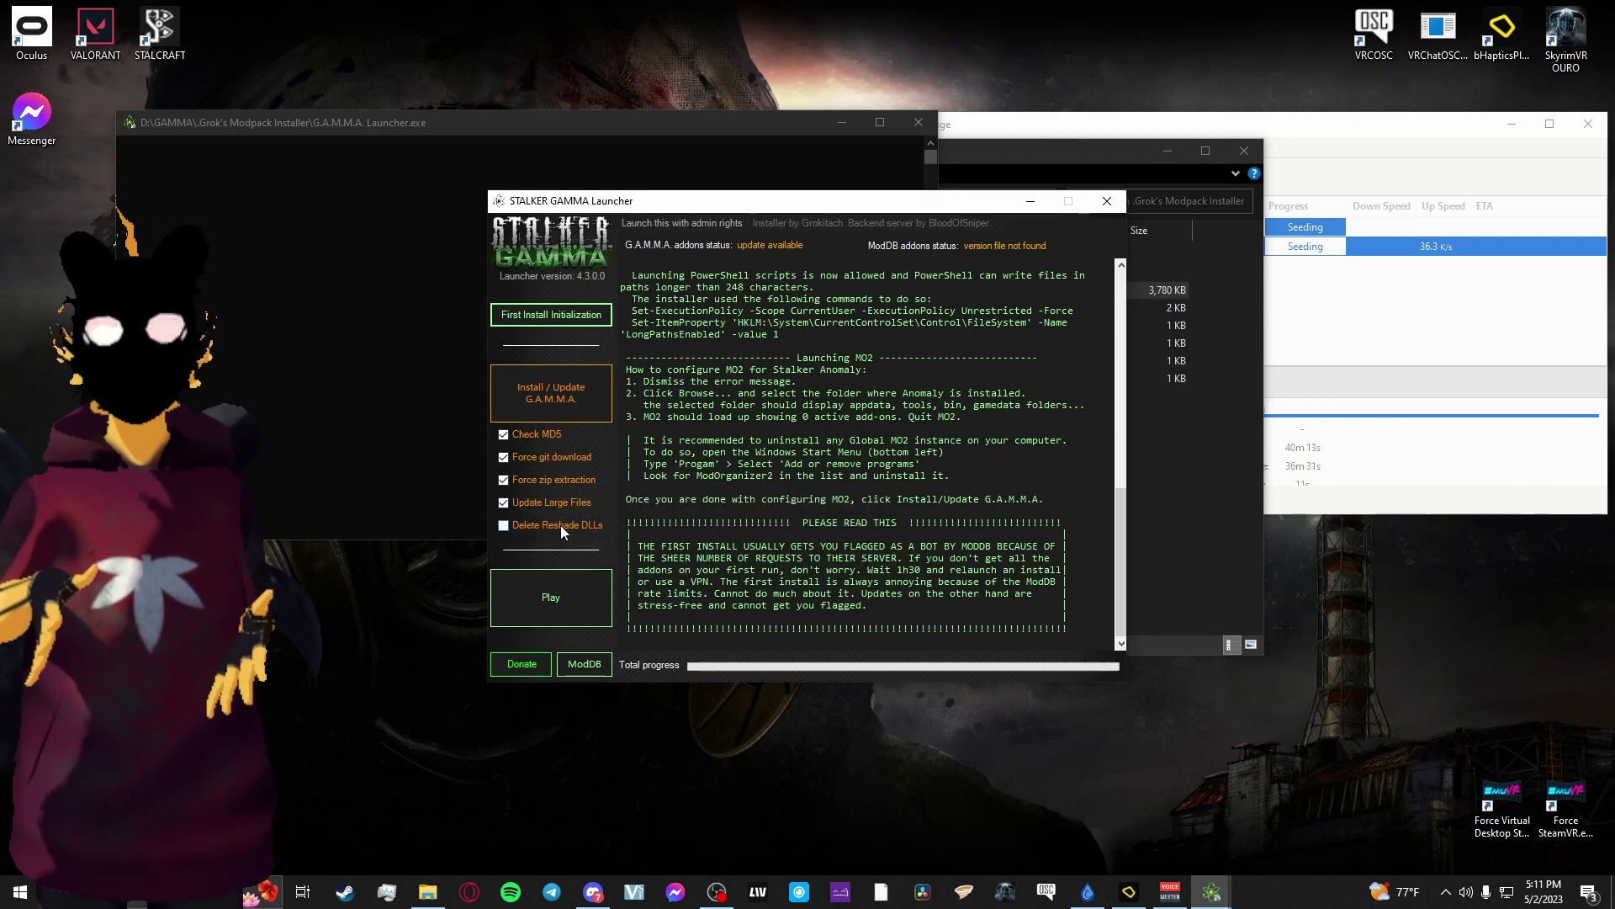
Install G.A.M.M.A. through the launcher with the default options and open Mod Organizer, accepting the G.A.M.M.A profile
click(568, 397)
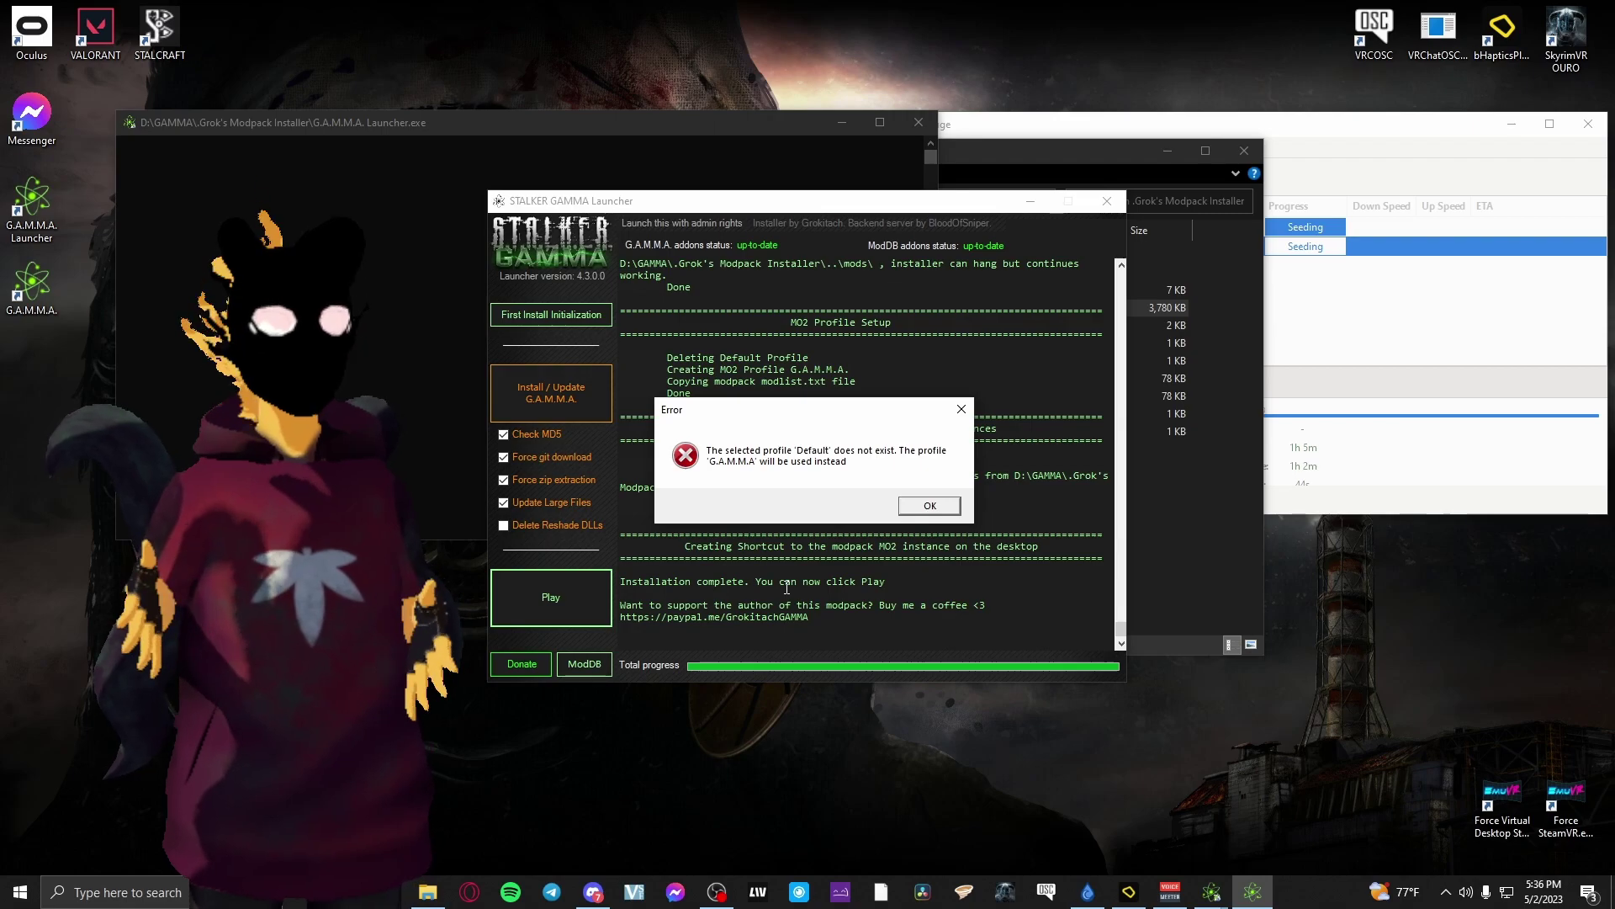
click(919, 503)
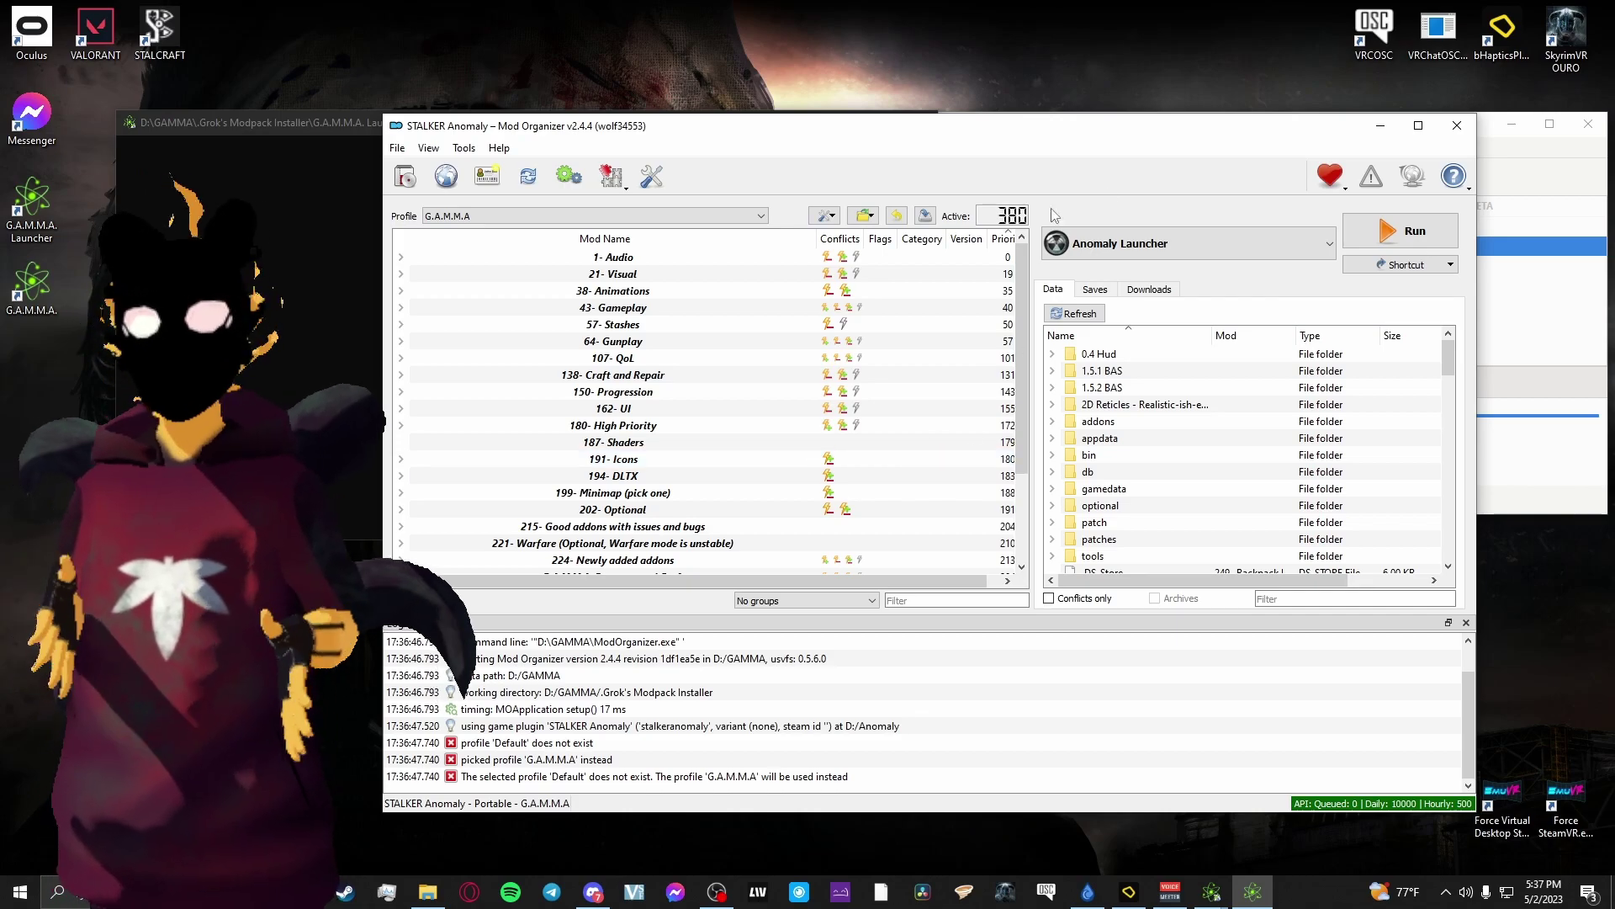
Choose Anomaly (DX11) as the executable in Mod Organizer and create a desktop shortcut for it
click(1219, 244)
click(1219, 243)
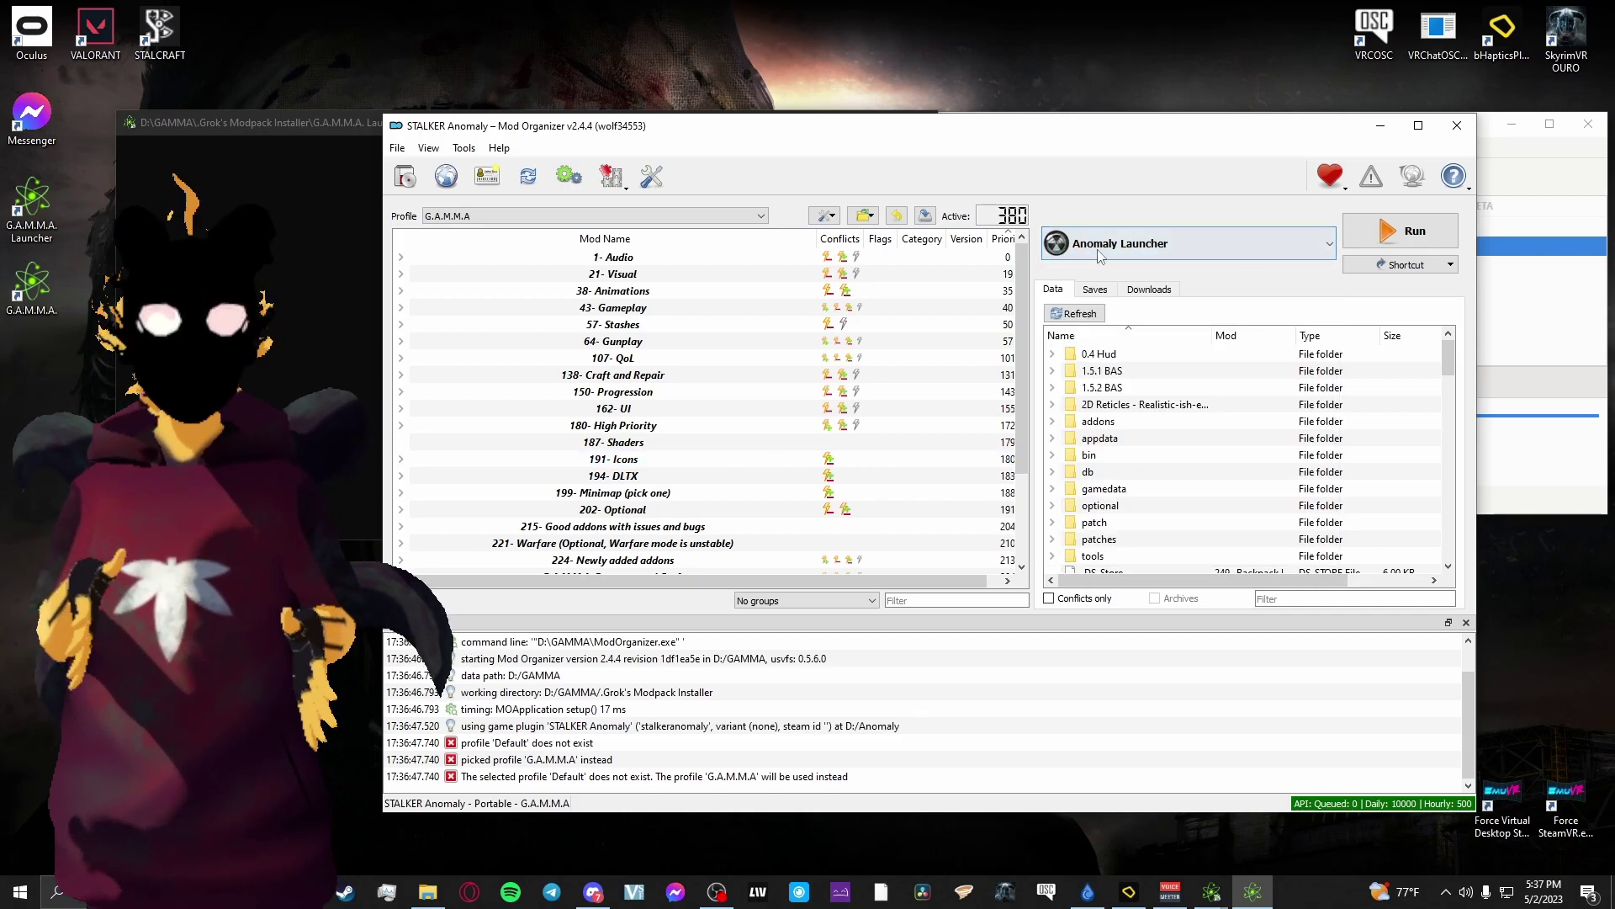
click(1188, 241)
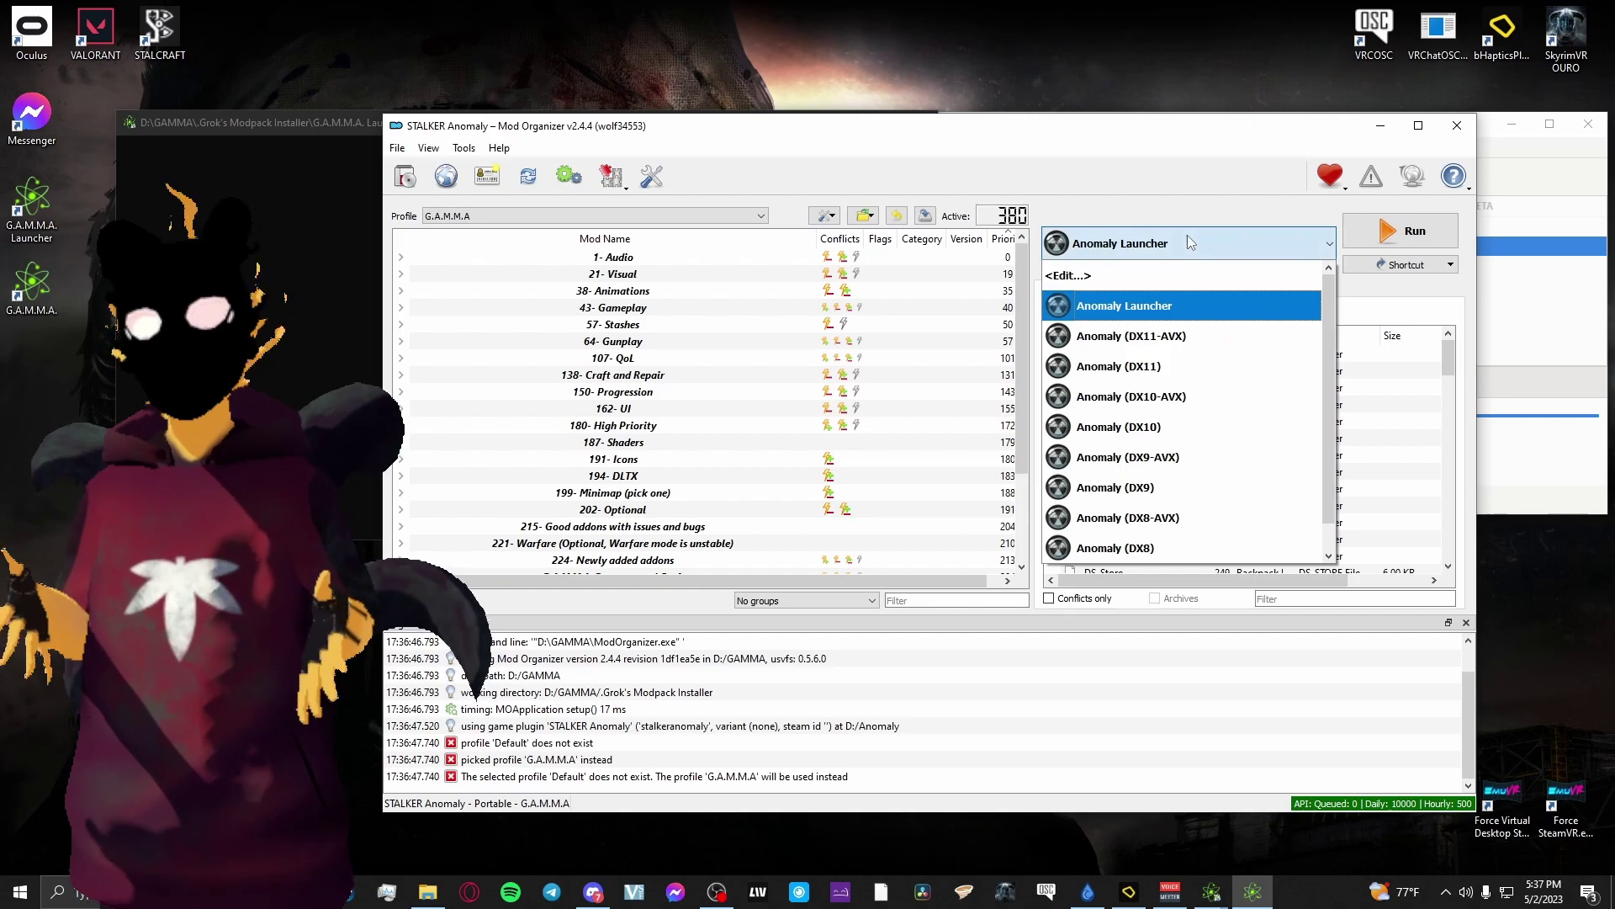
click(1116, 367)
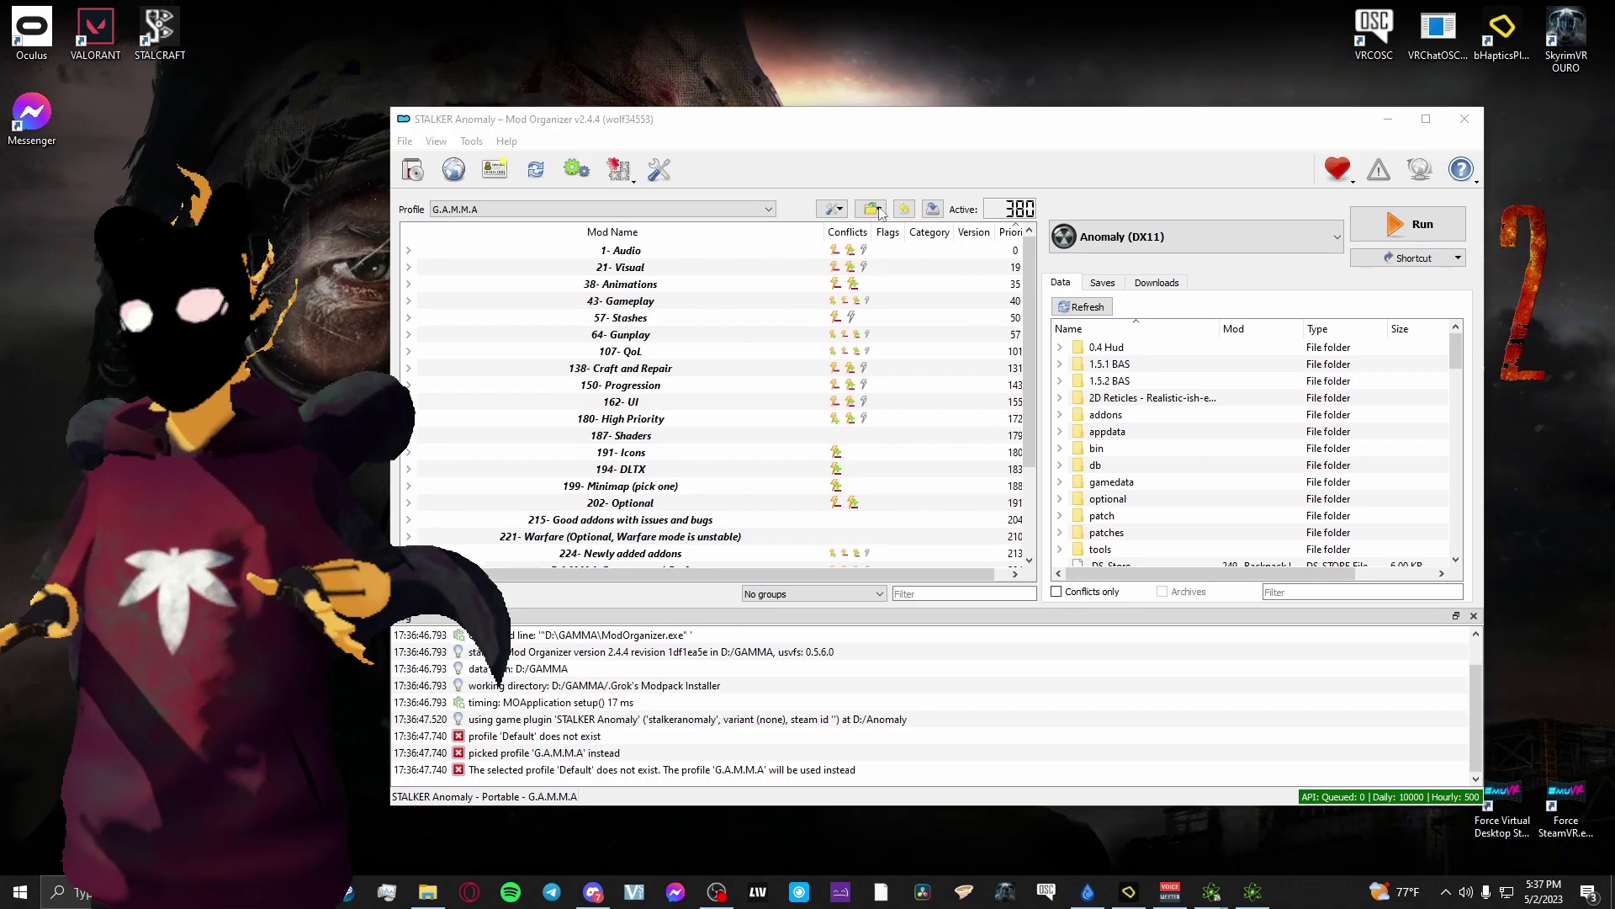
click(1403, 259)
click(1398, 300)
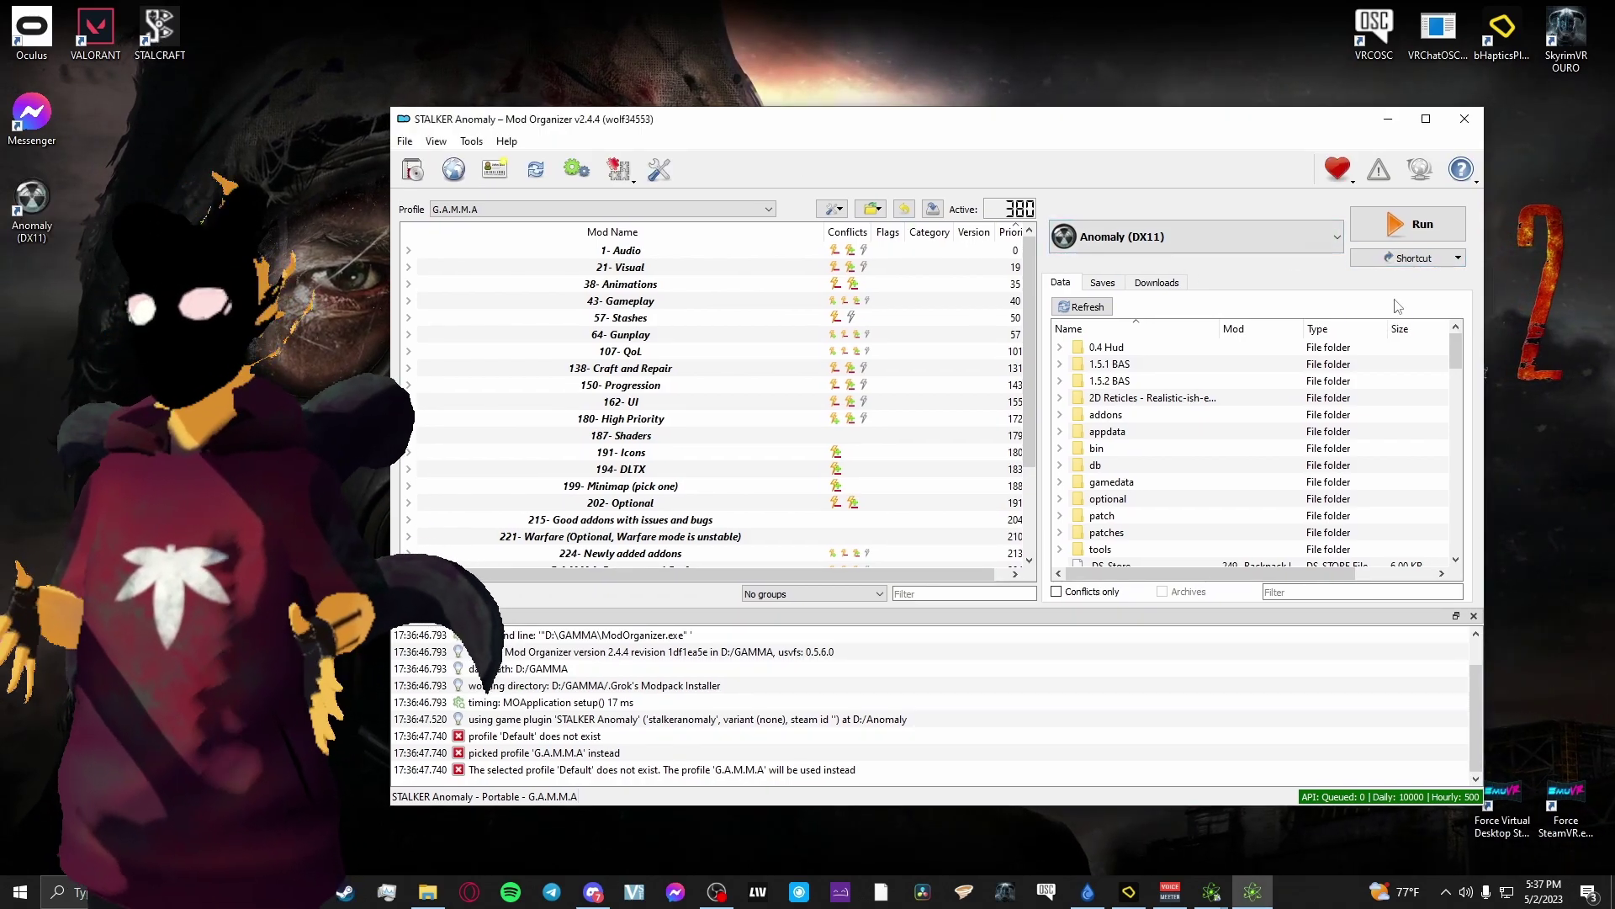
click(110, 220)
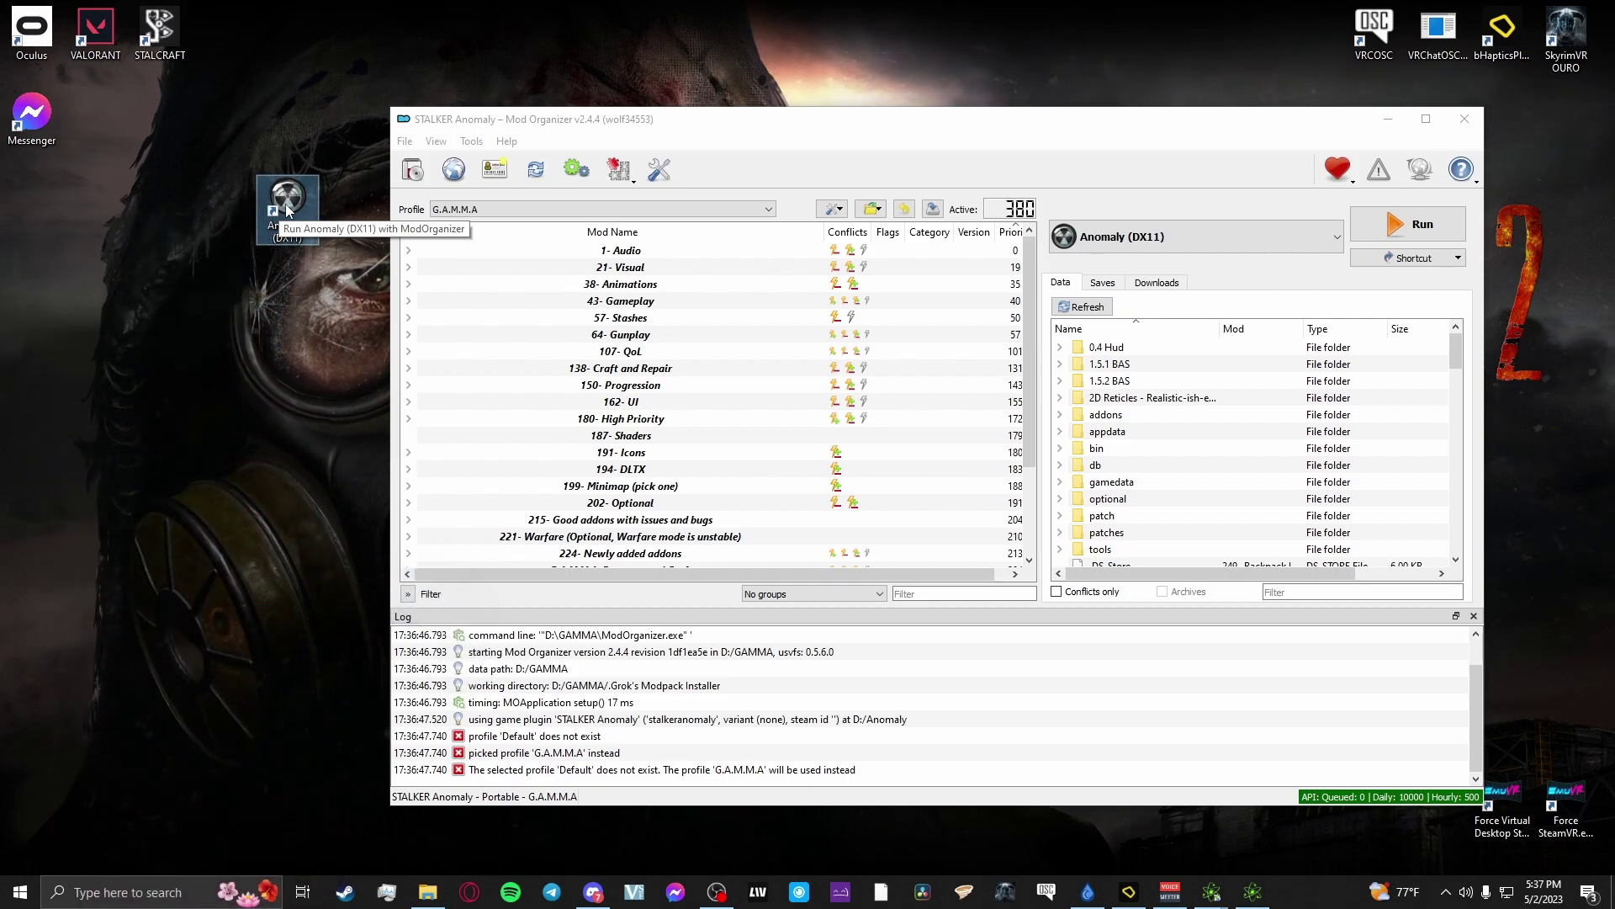
Change the Anomaly (DX11) desktop shortcut's icon to the one from G.A.M.M.A. Launcher.exe in .Grok's Modpack Installer and apply it
right_click(287, 210)
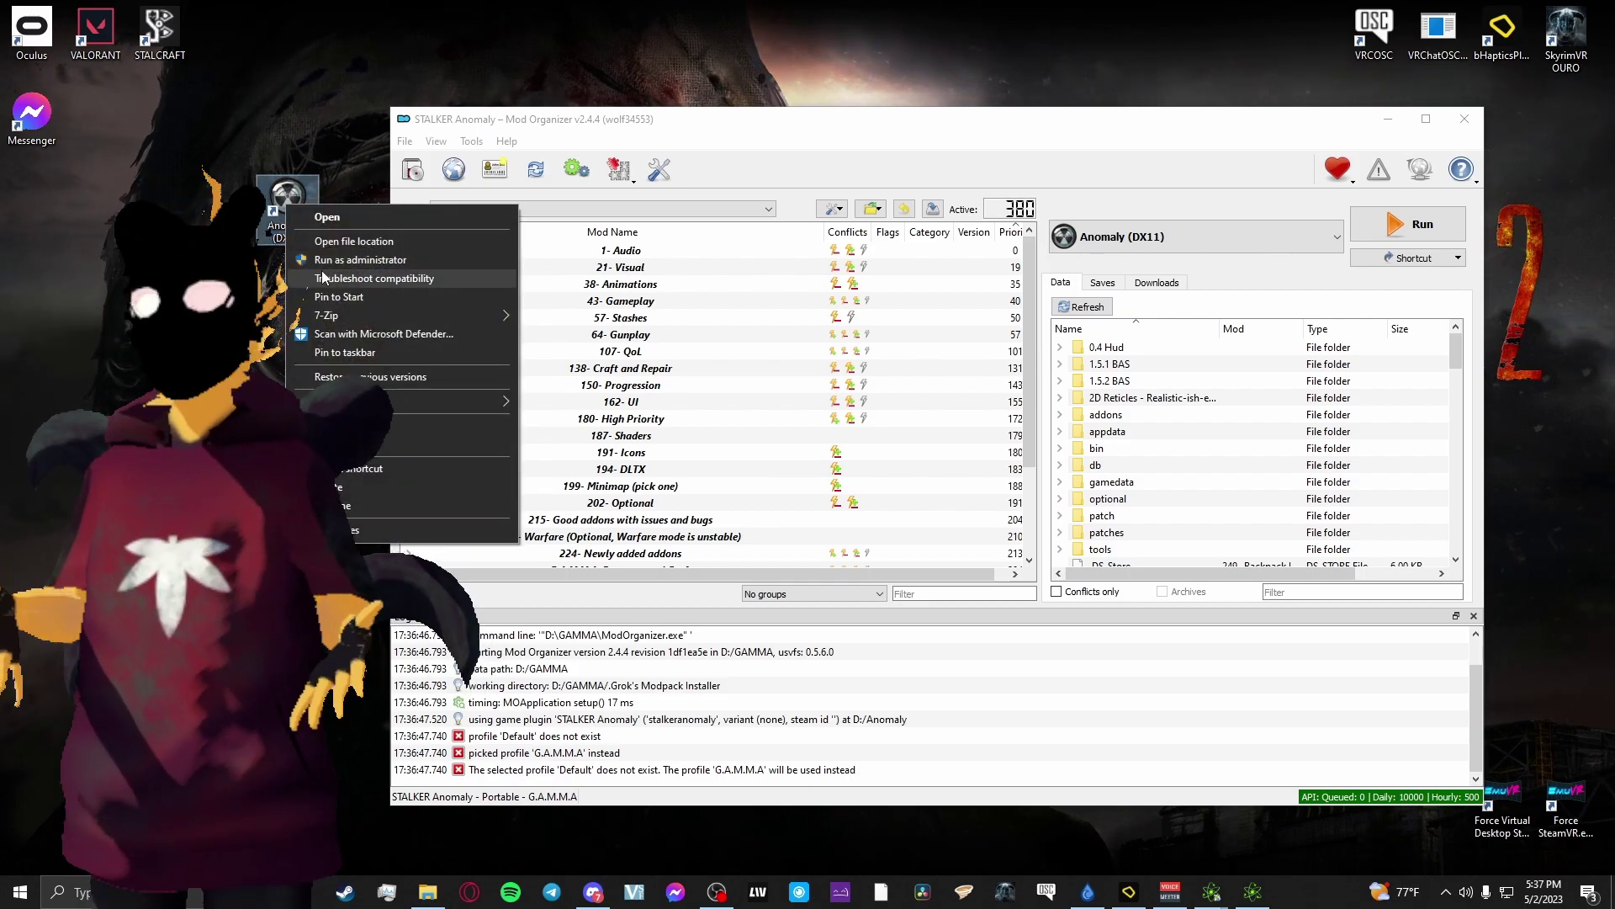
click(344, 530)
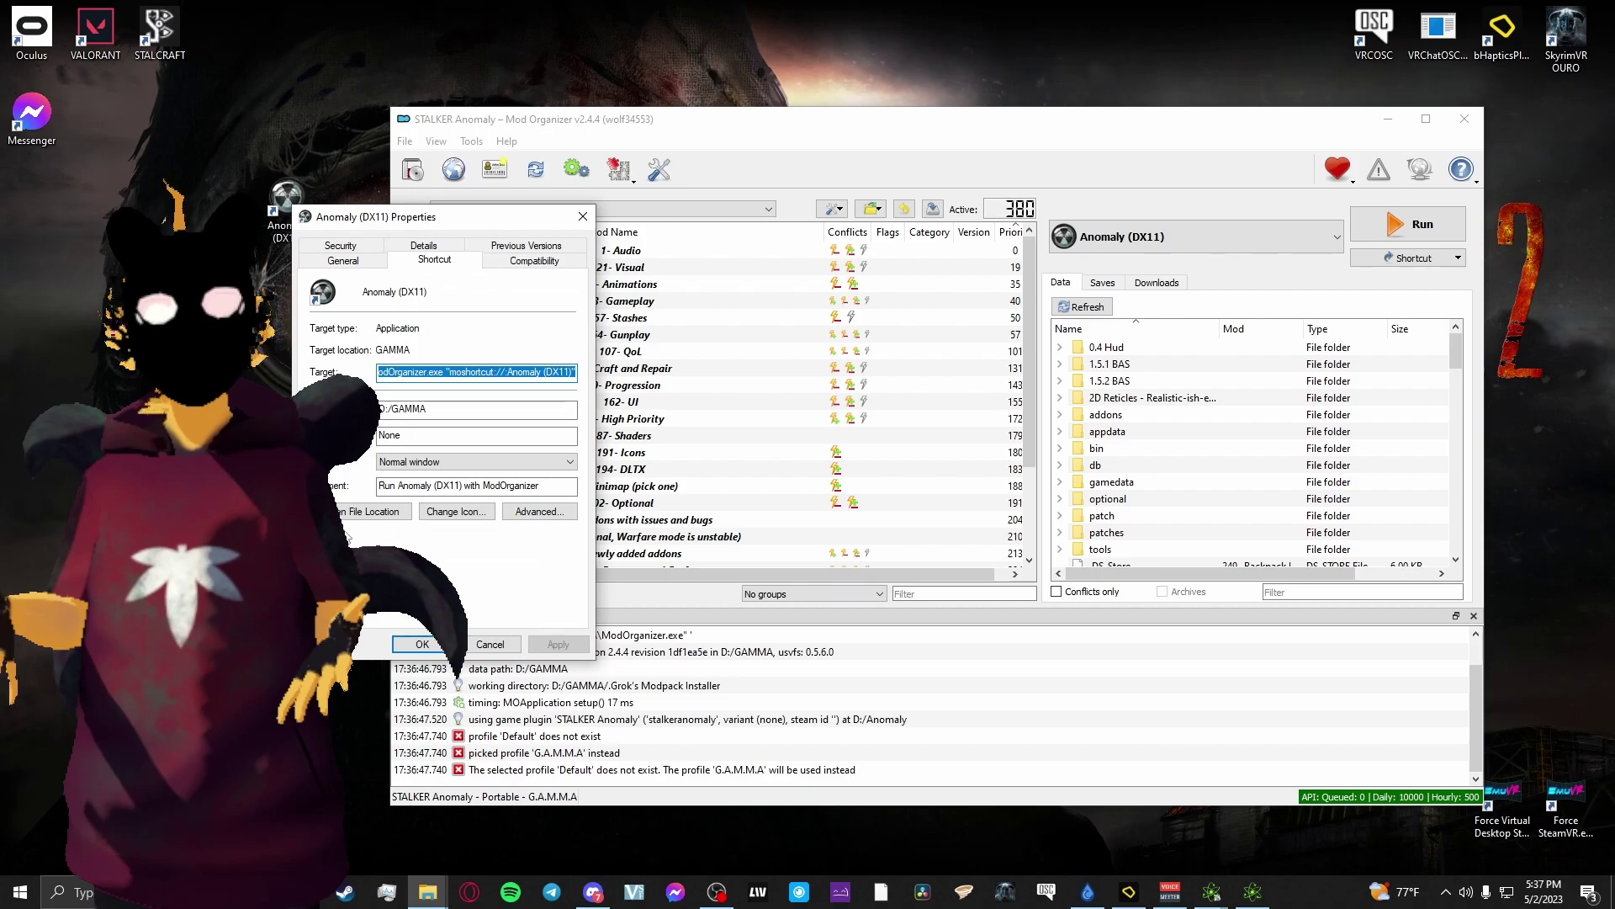
click(454, 512)
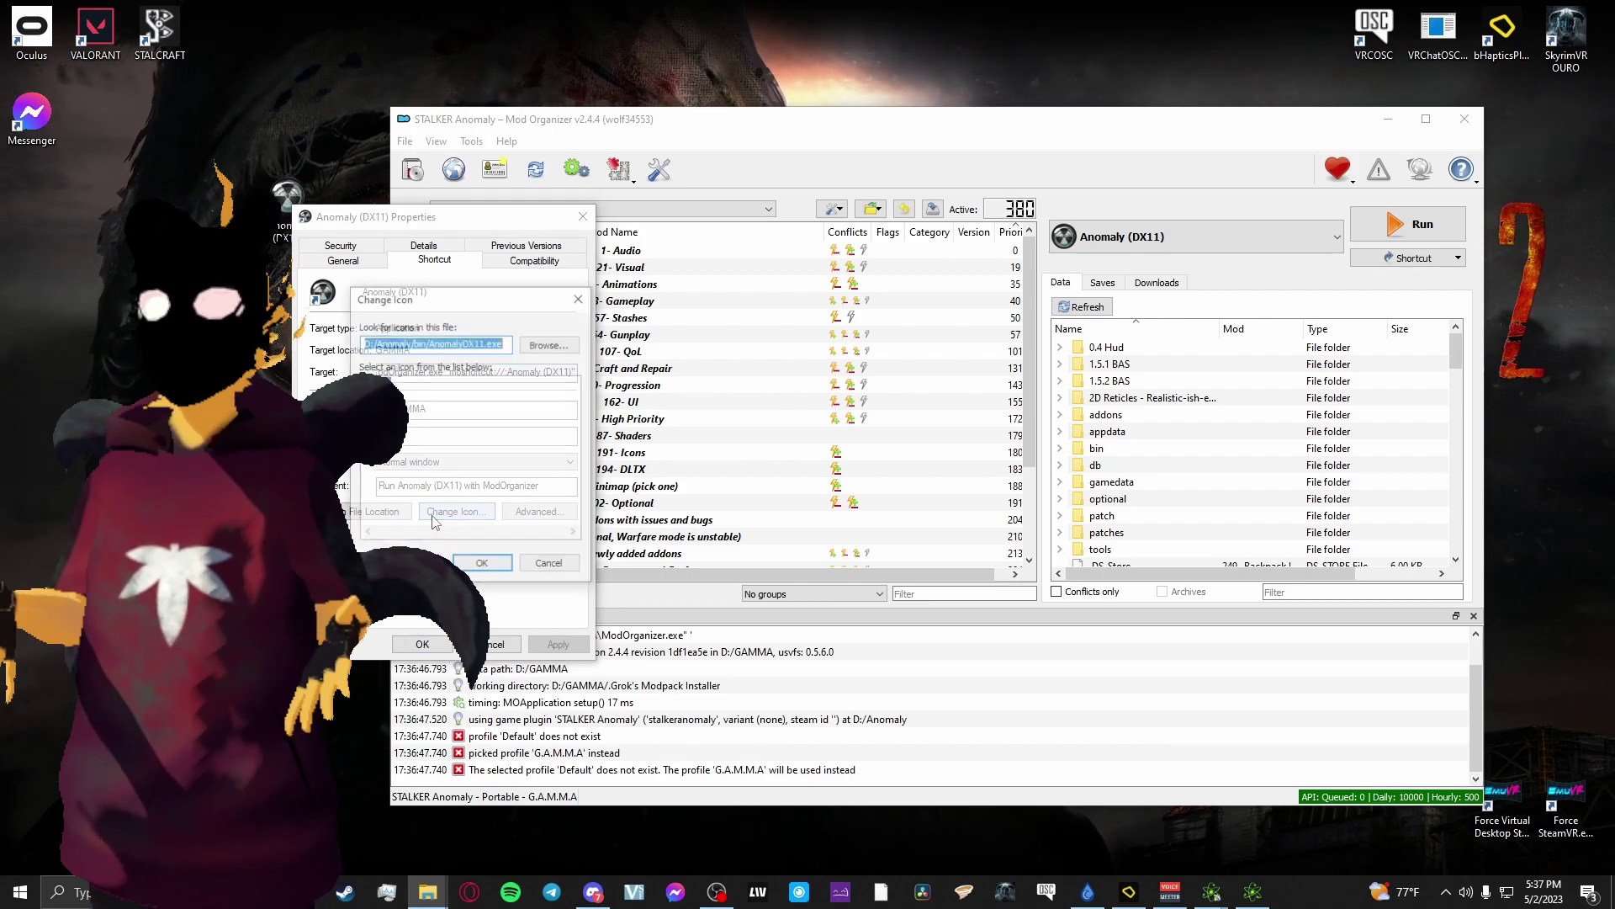
click(539, 349)
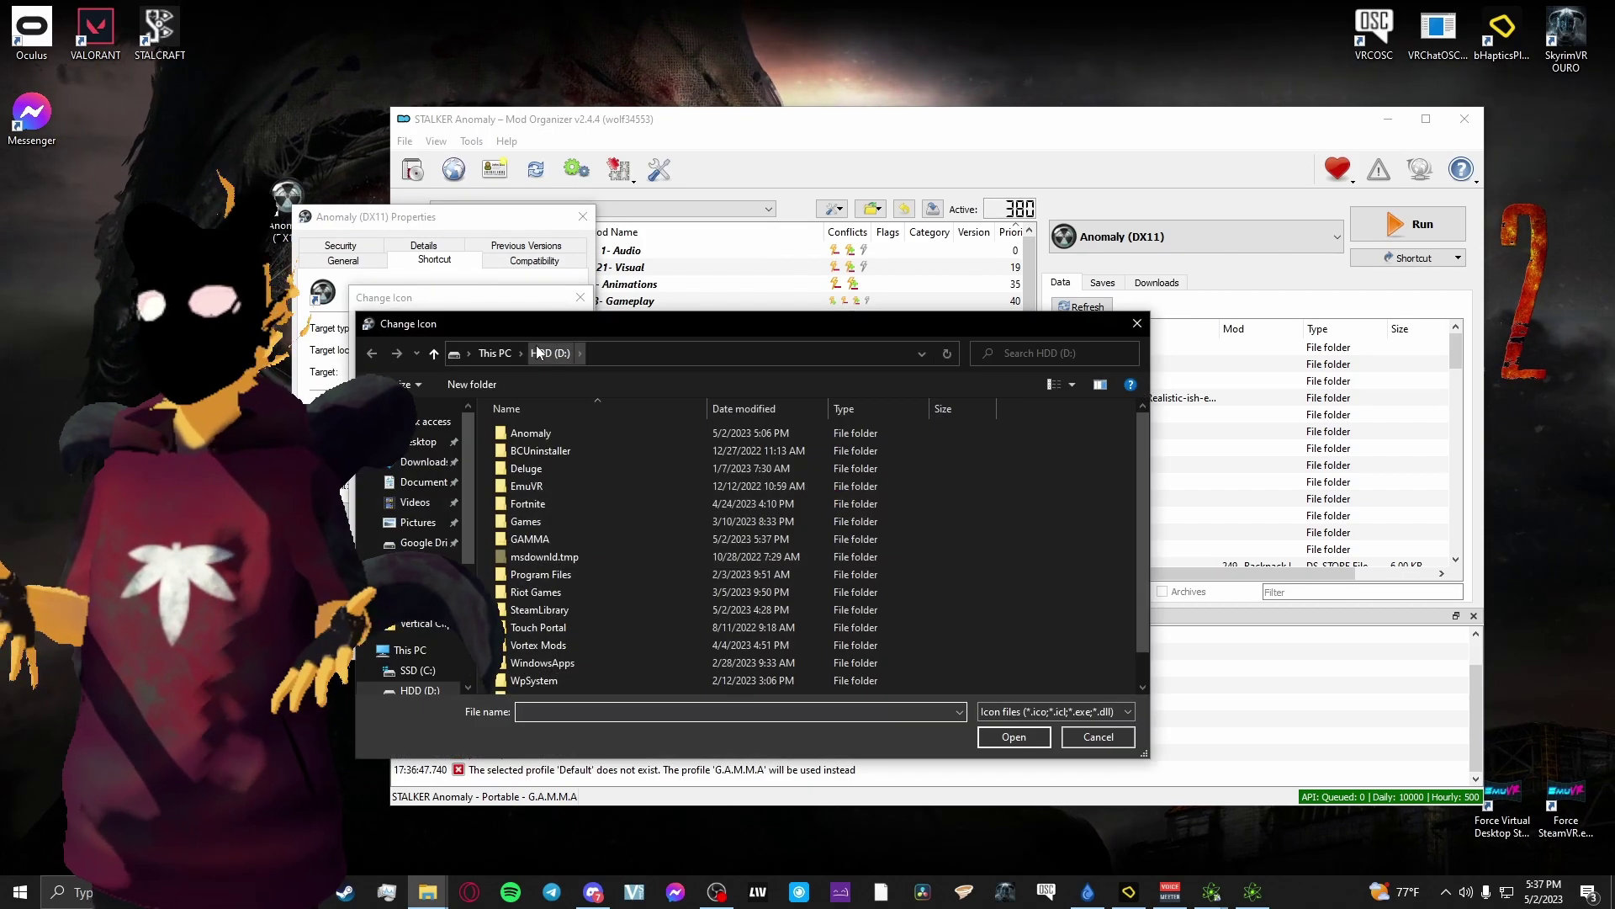
double_click(533, 539)
scroll(533, 538, down, 3)
double_click(533, 542)
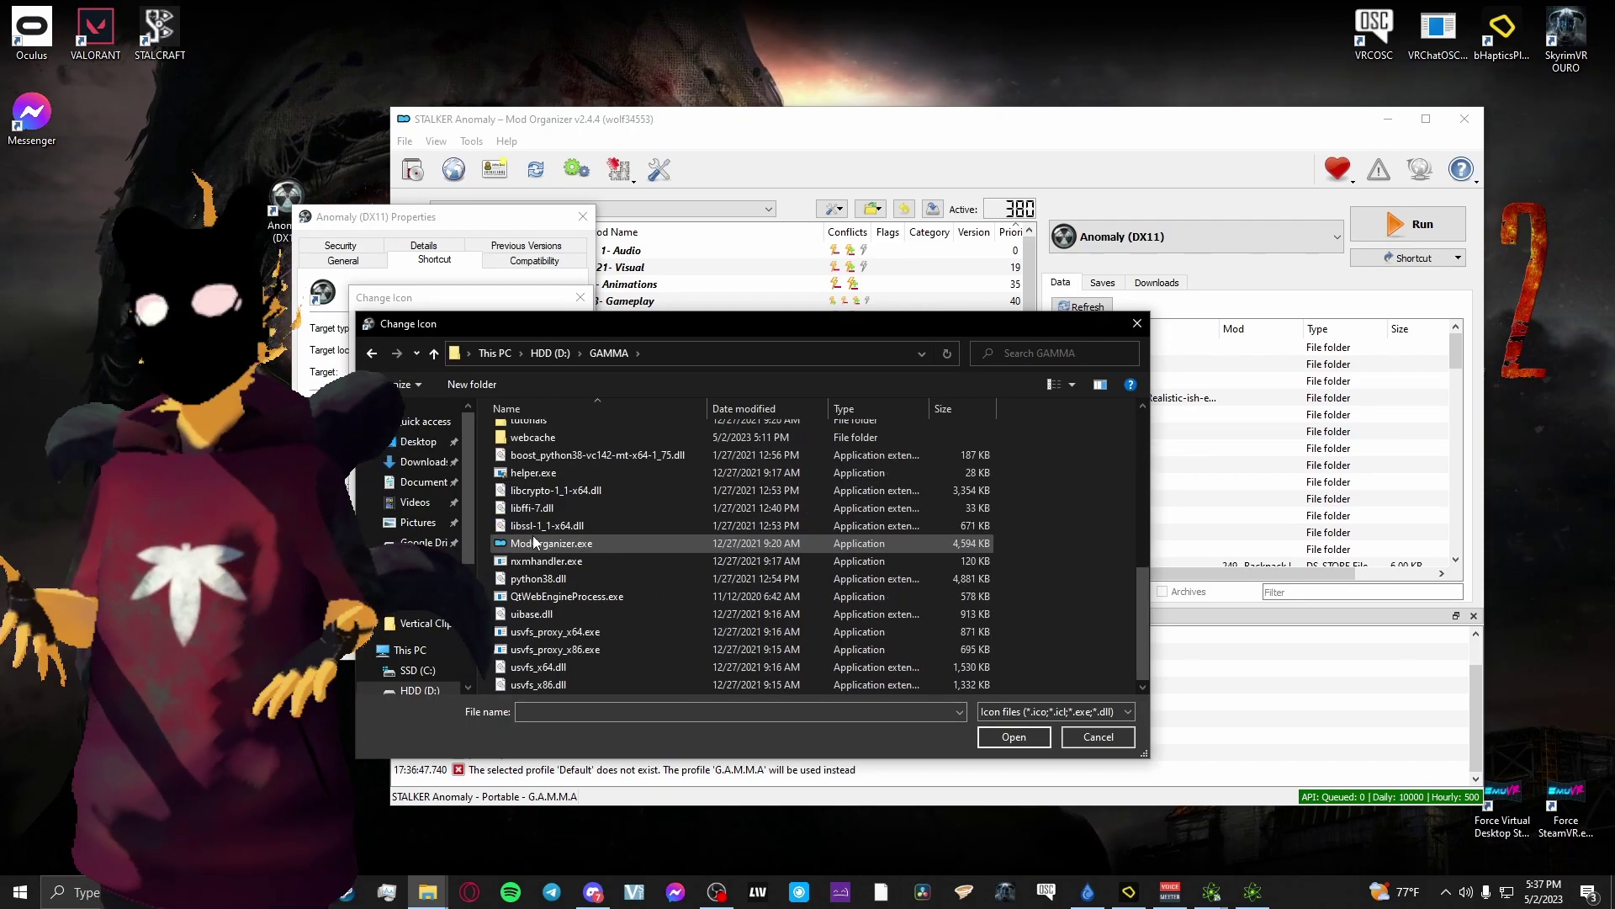
key(alt+Left)
double_click(525, 434)
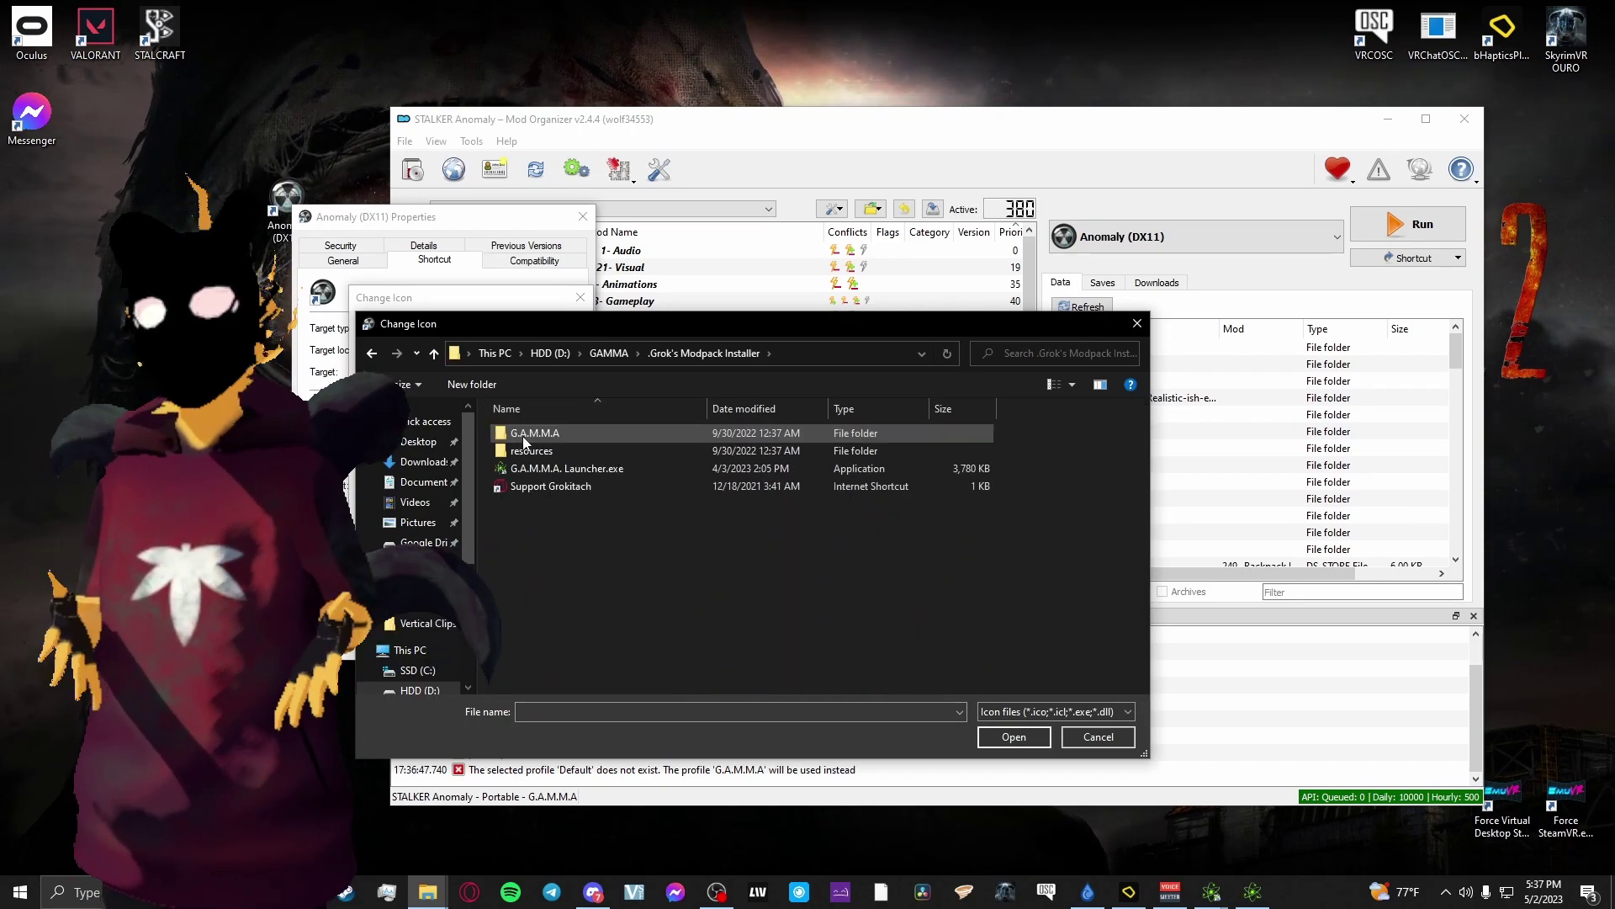
double_click(526, 468)
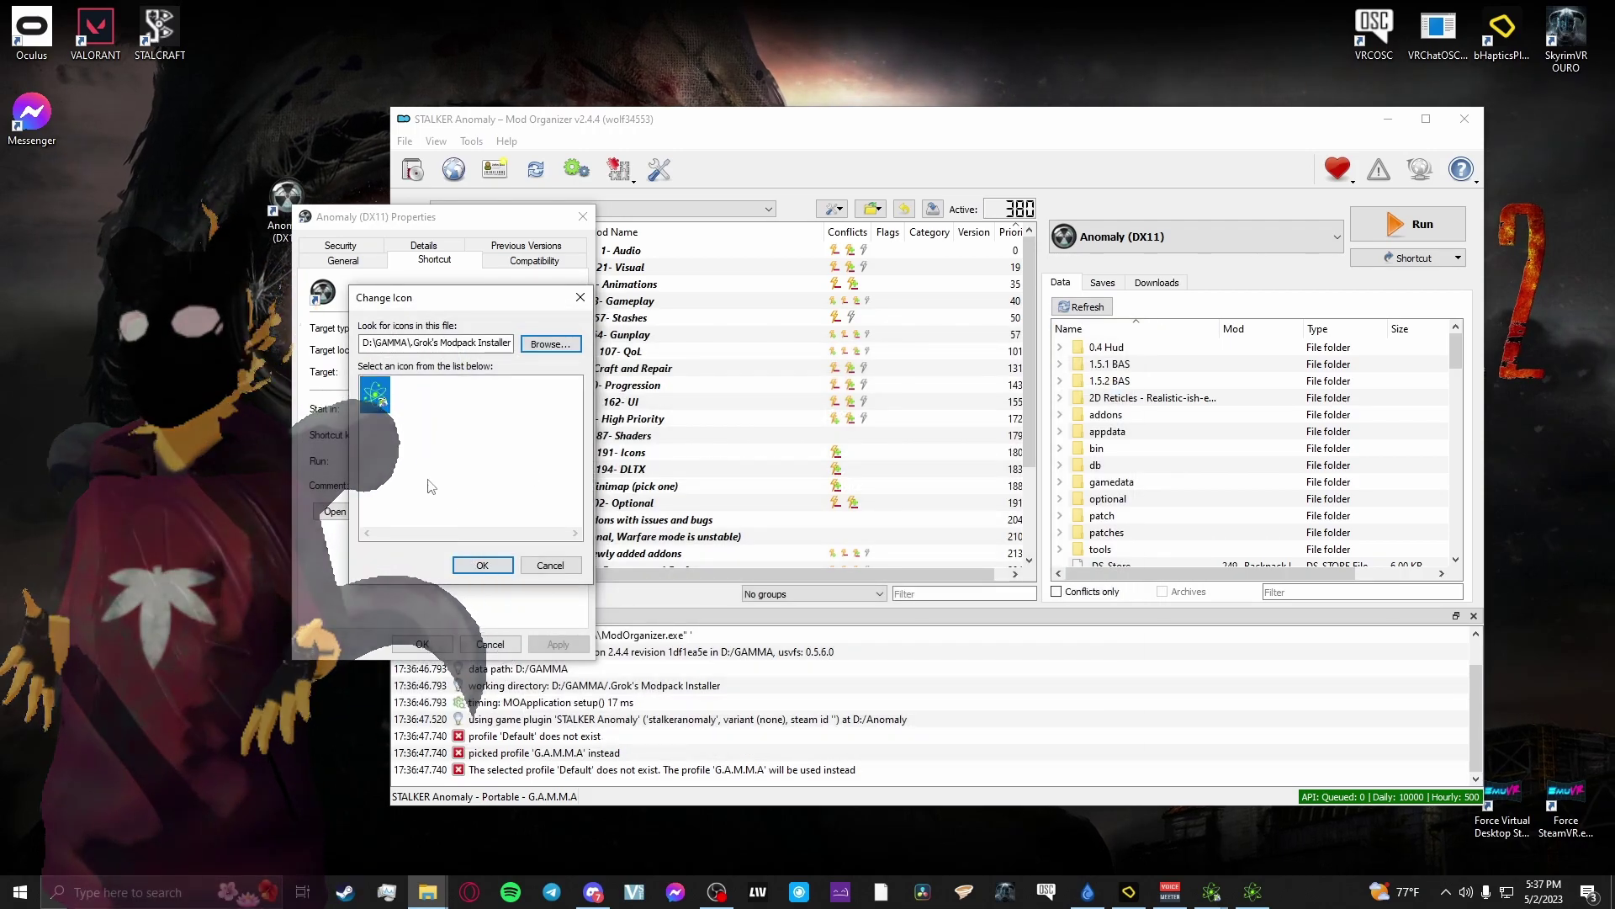
click(479, 564)
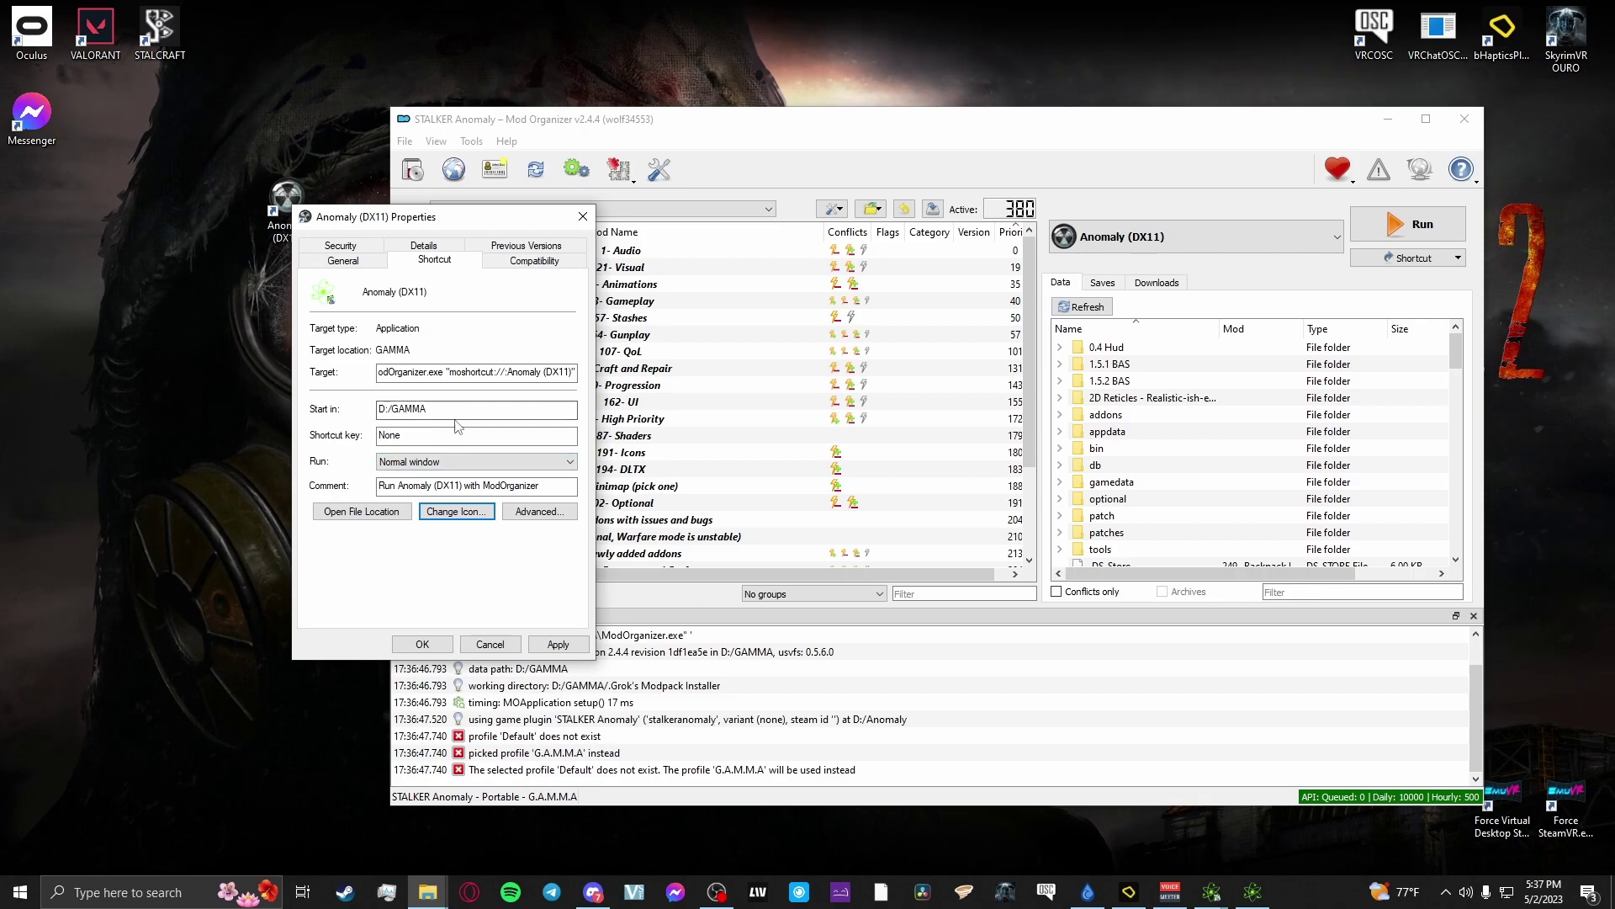
click(463, 365)
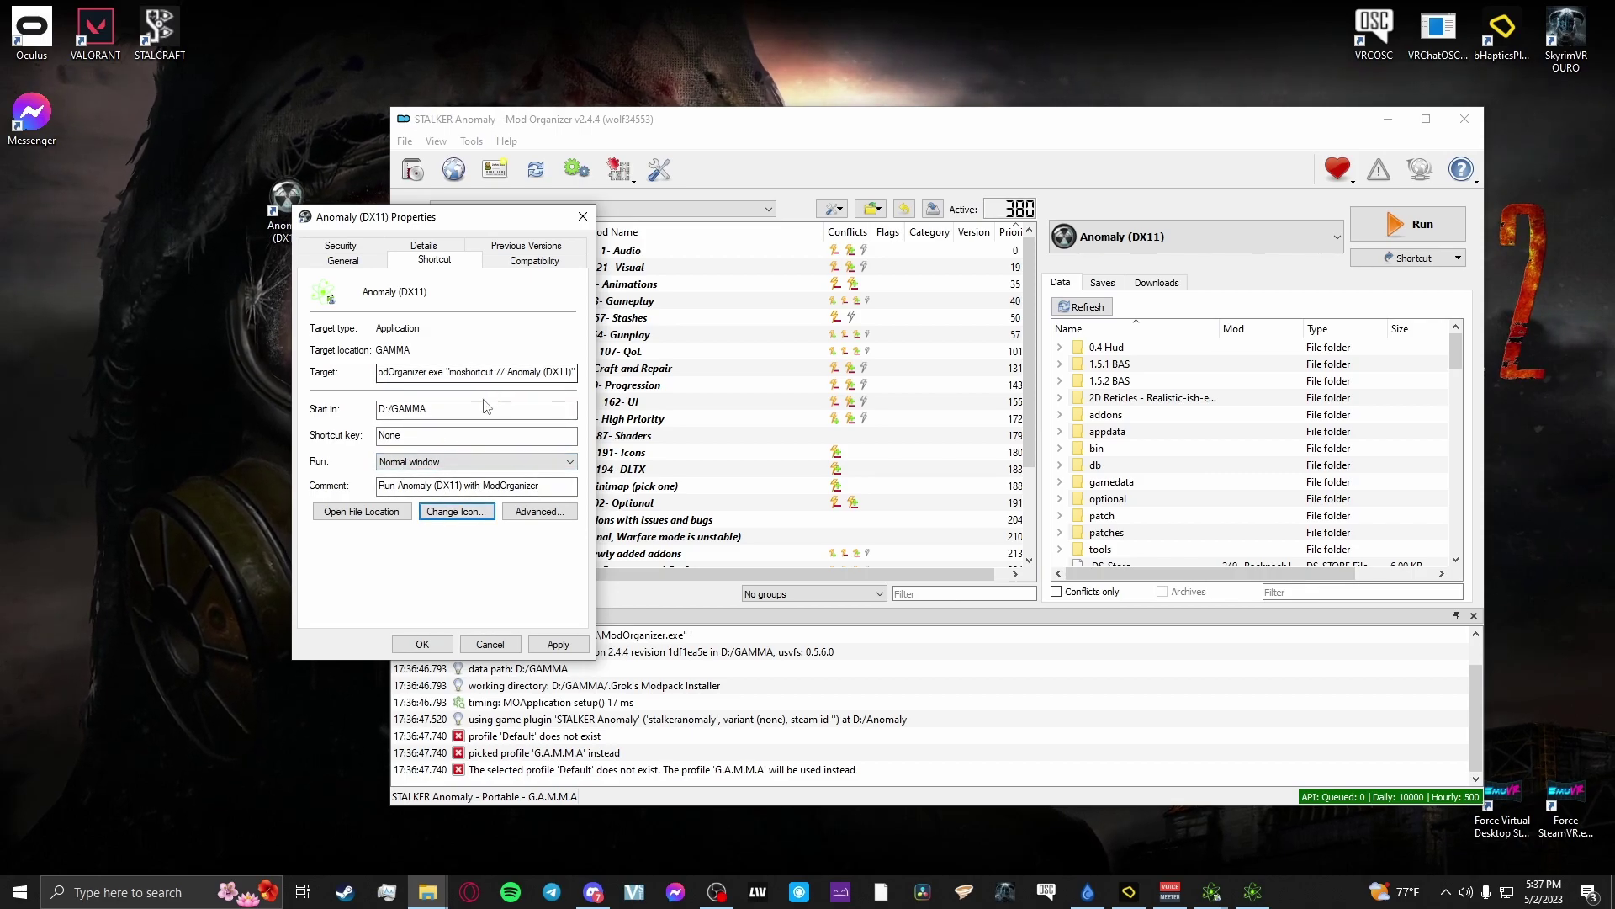
click(432, 457)
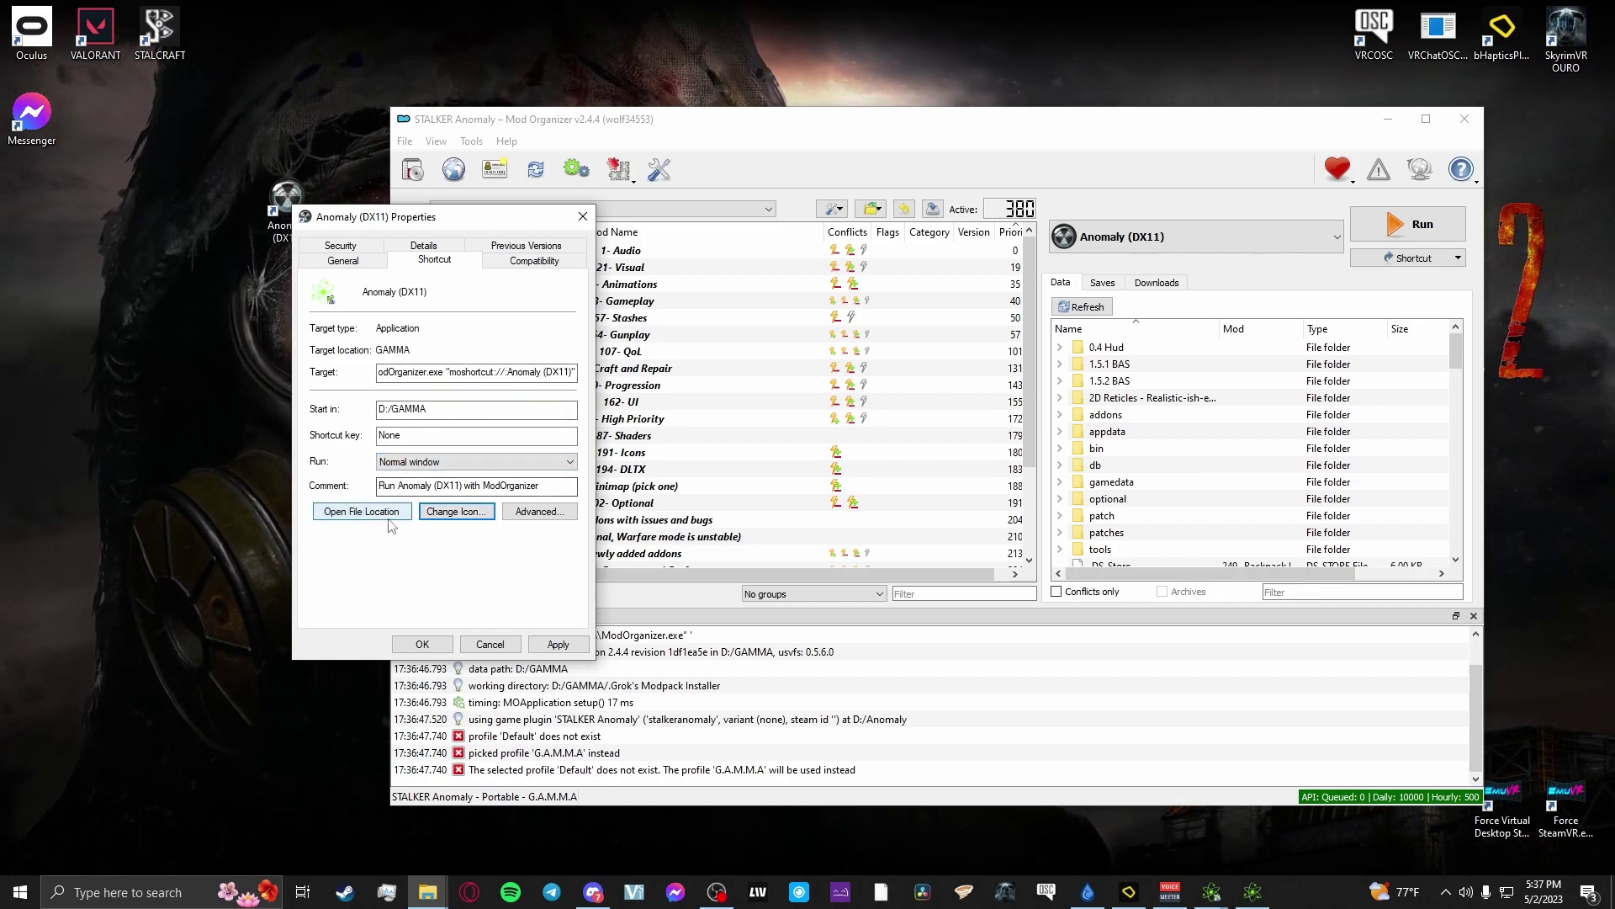
click(557, 646)
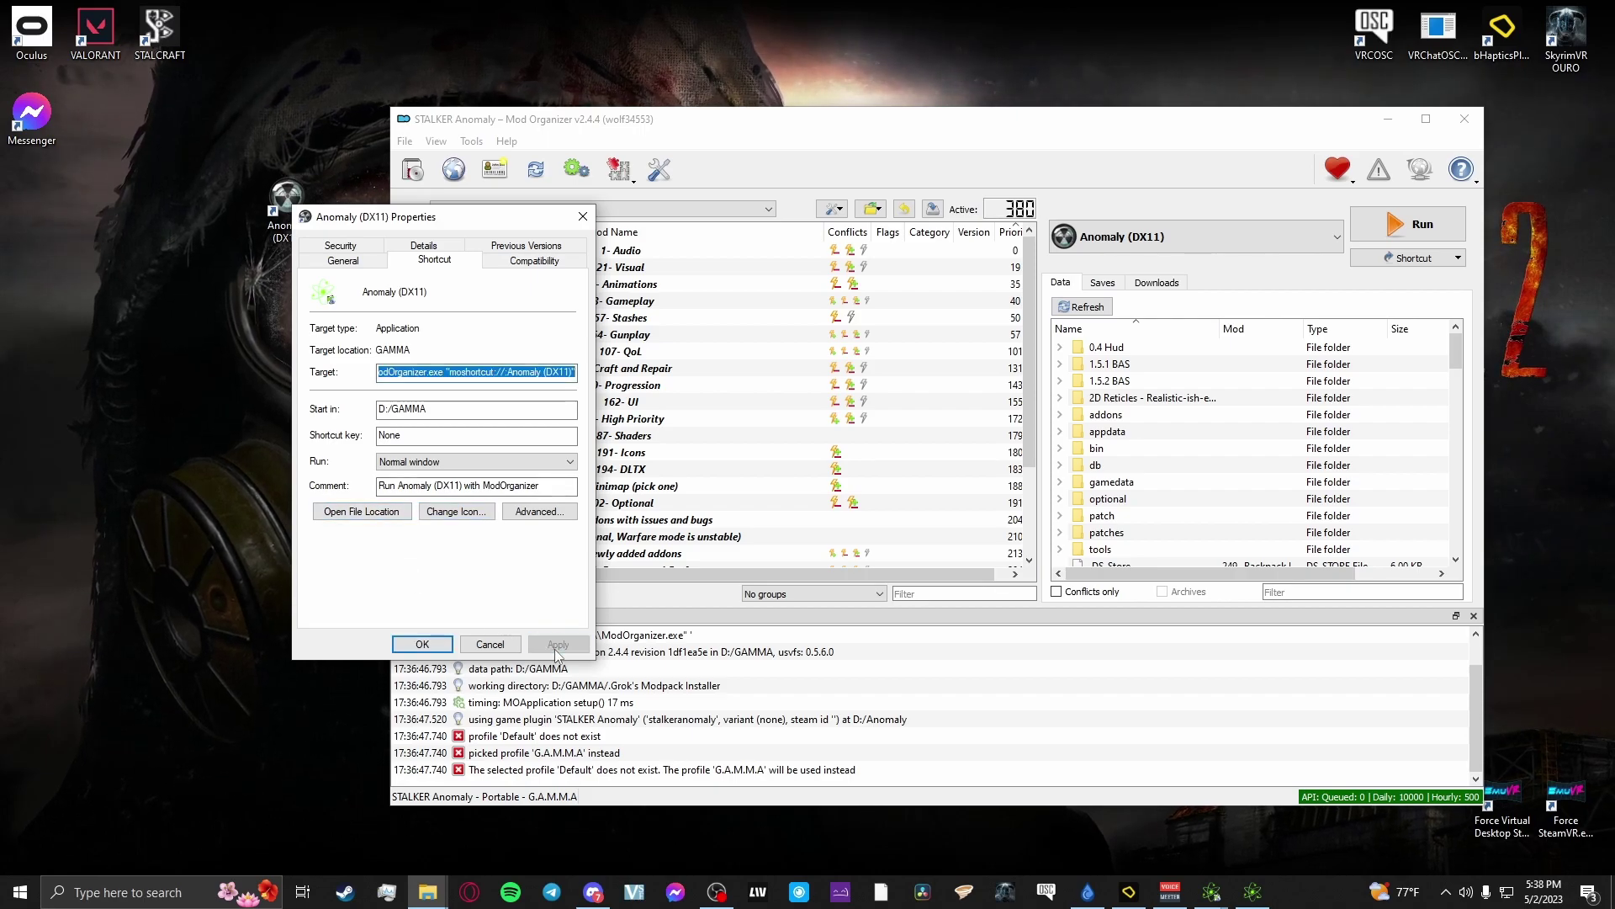
click(423, 643)
Rename the Anomaly (DX11) desktop shortcut as GAMMA(DX11)
click(299, 238)
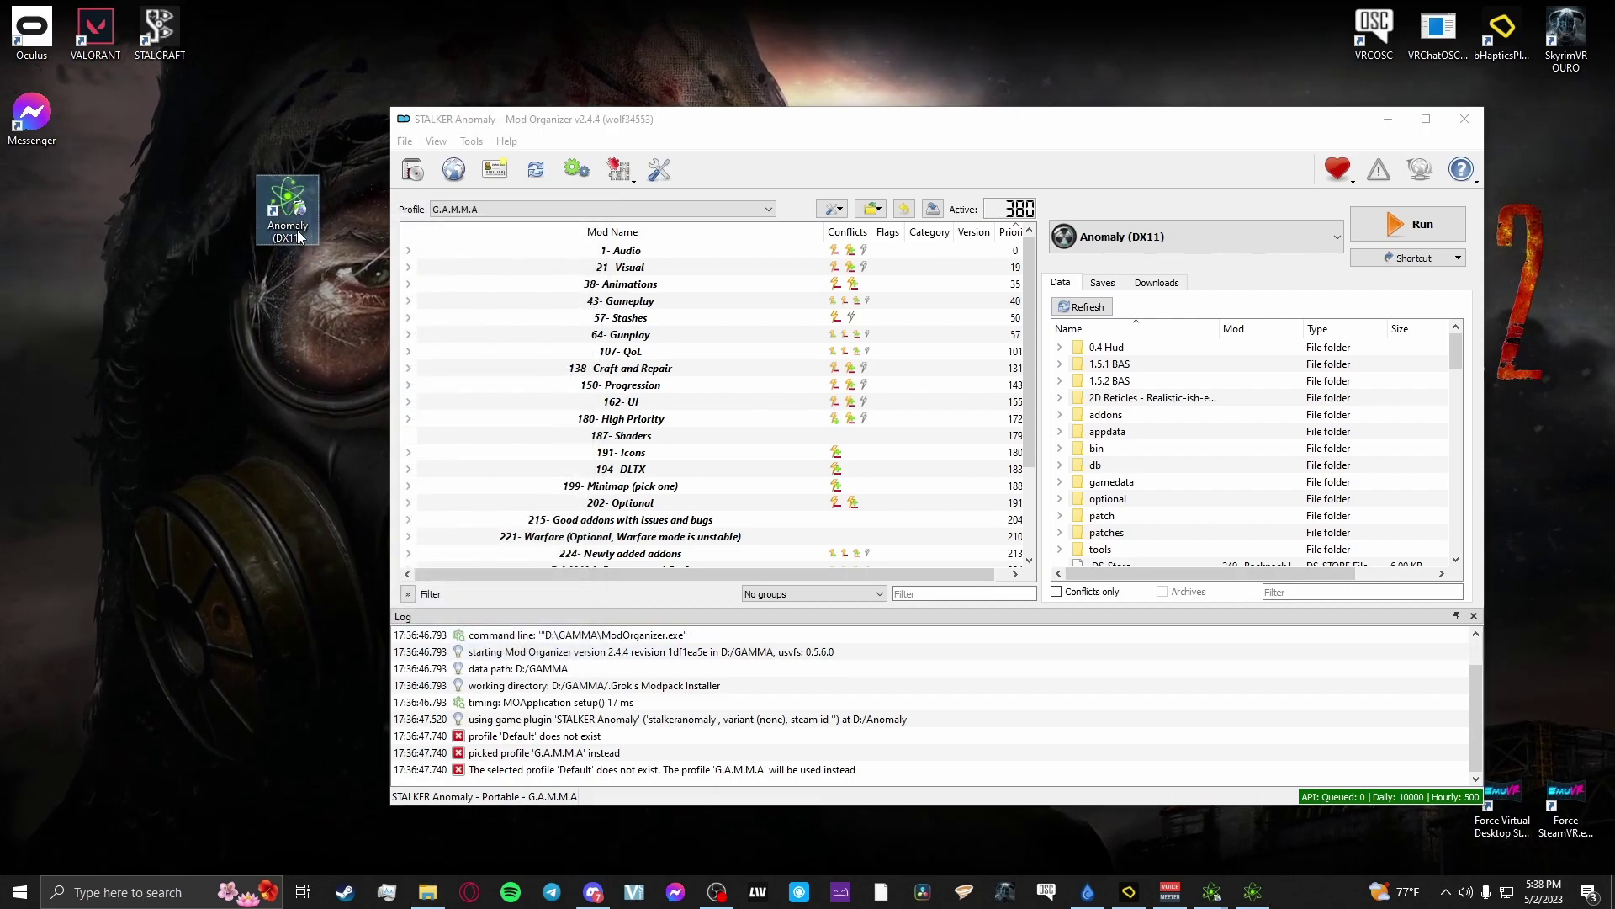
key(F2)
text(GAMMA(DX11))
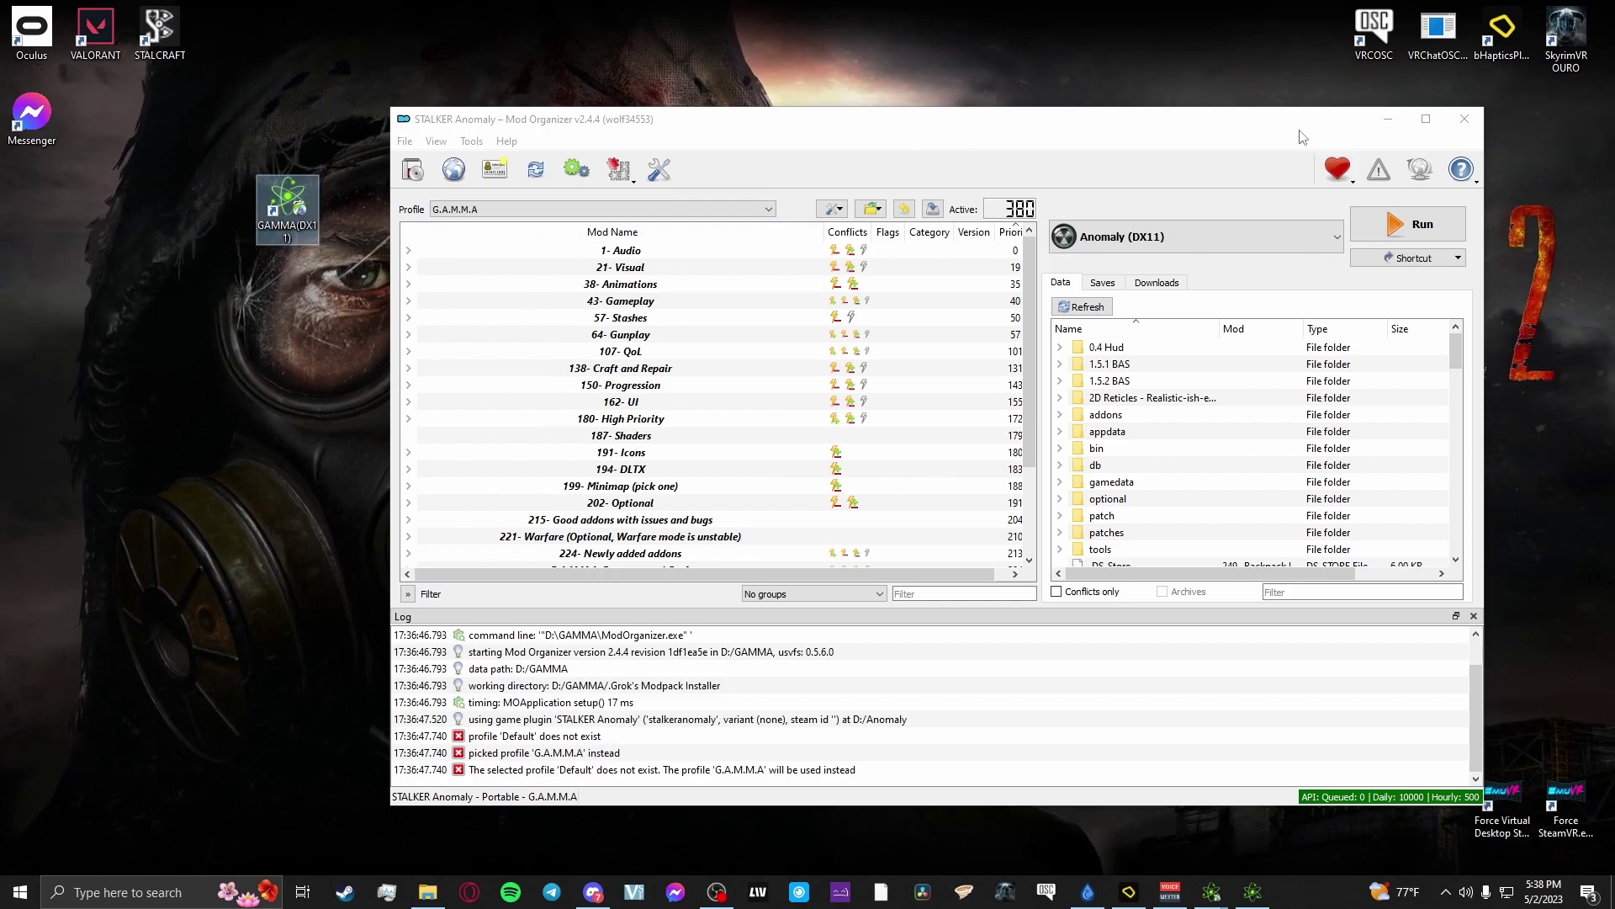
key(Return)
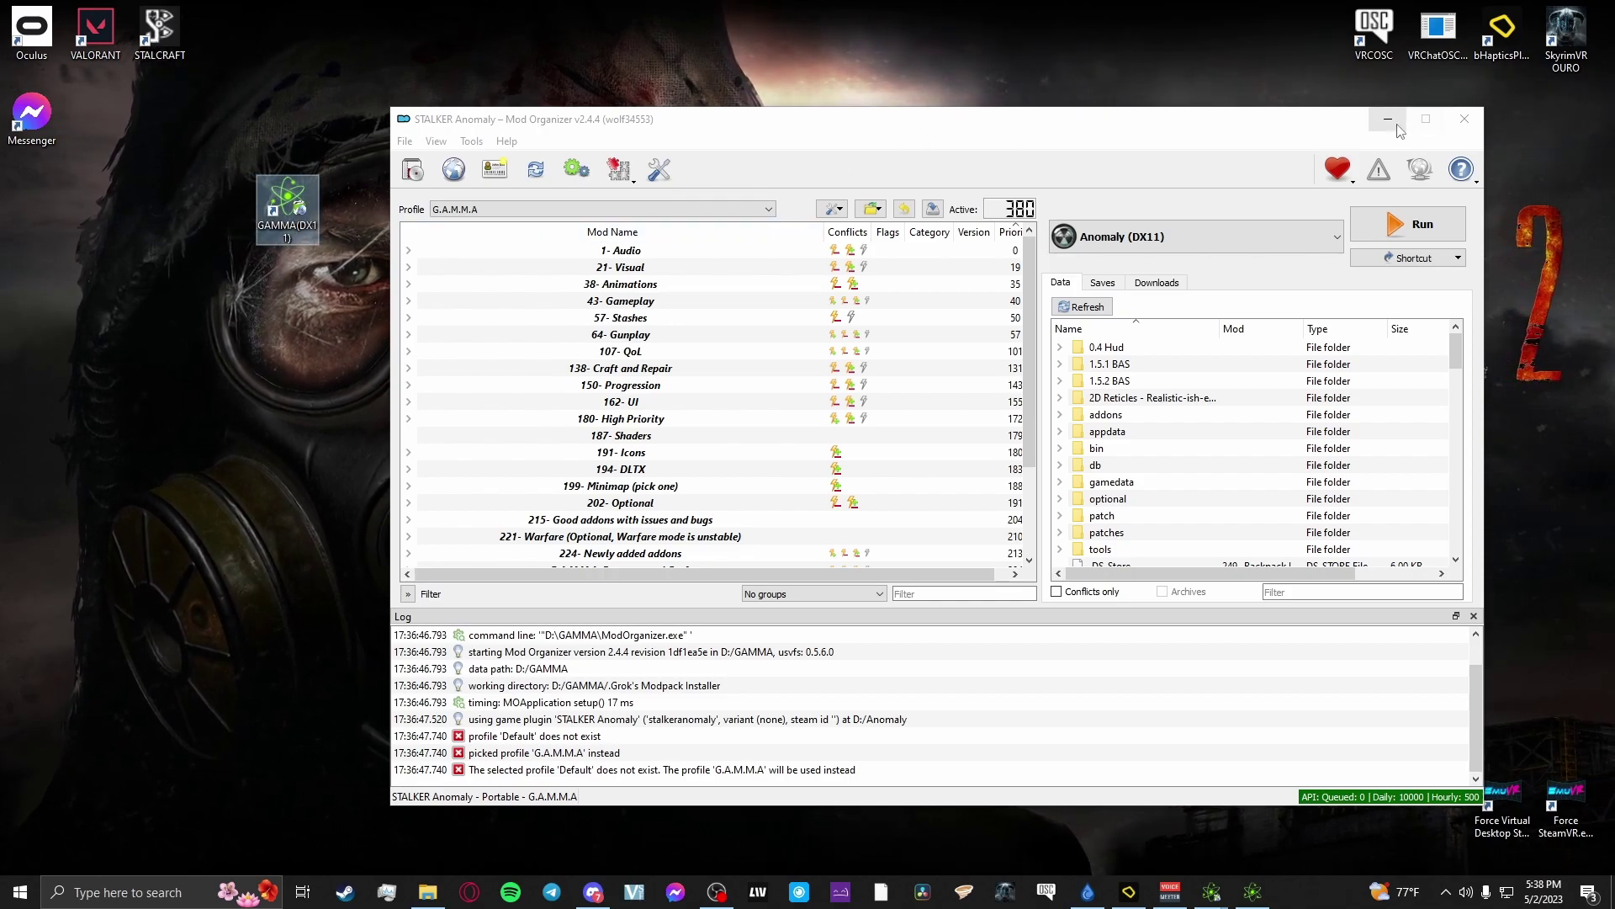
Close Mod Organizer and the STALKER GAMMA Launcher to clear the desktop
click(1464, 119)
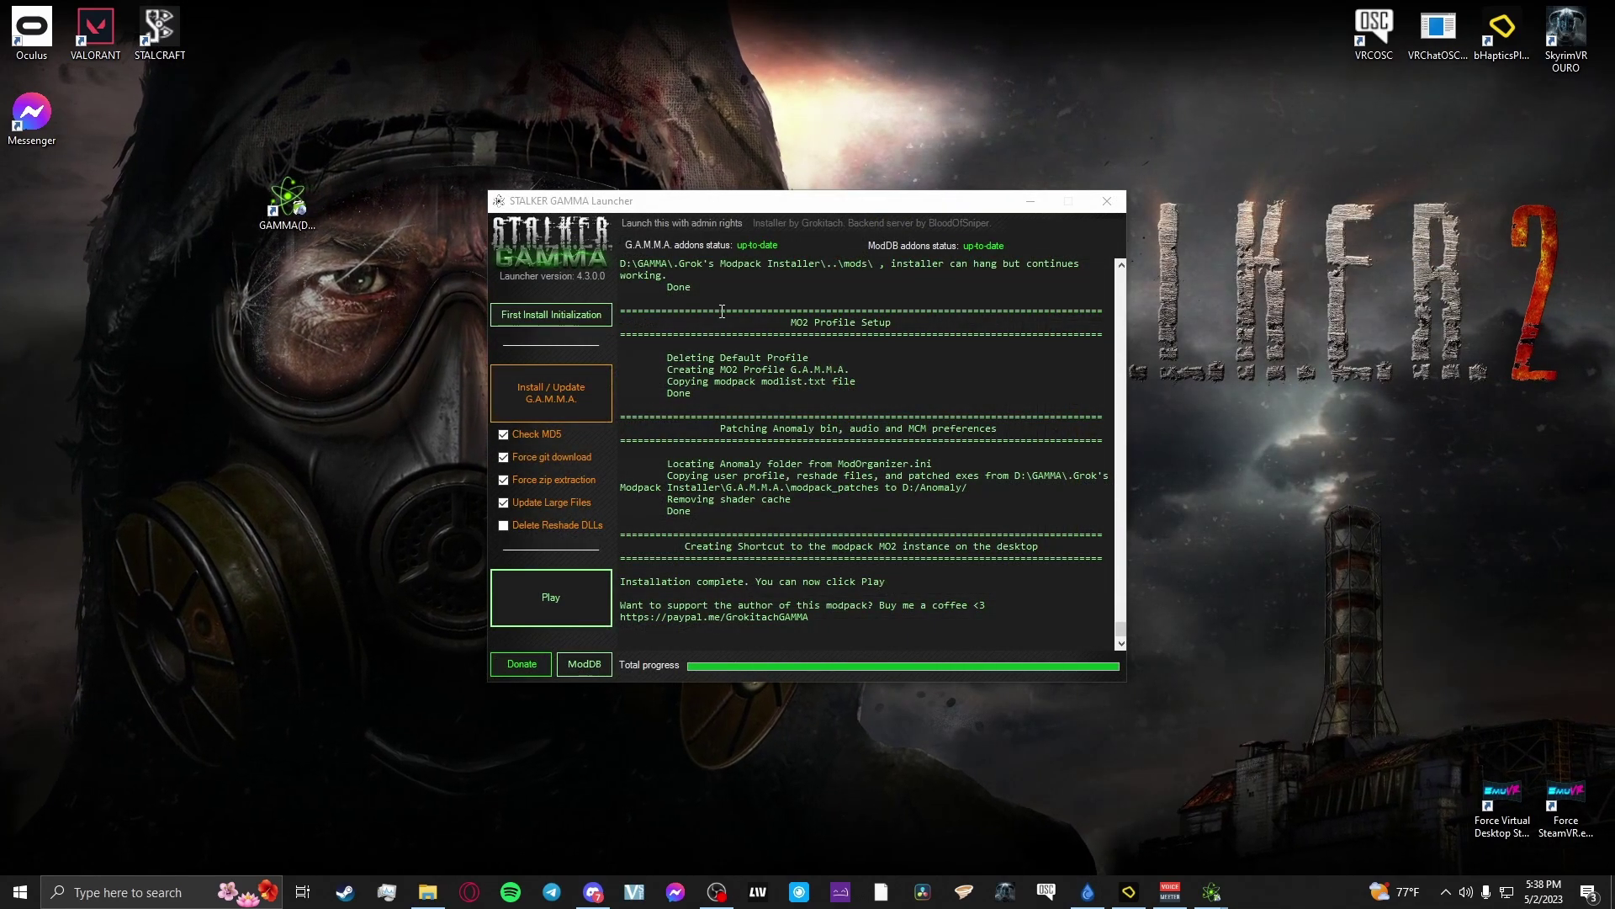
drag(1058, 202, 806, 240)
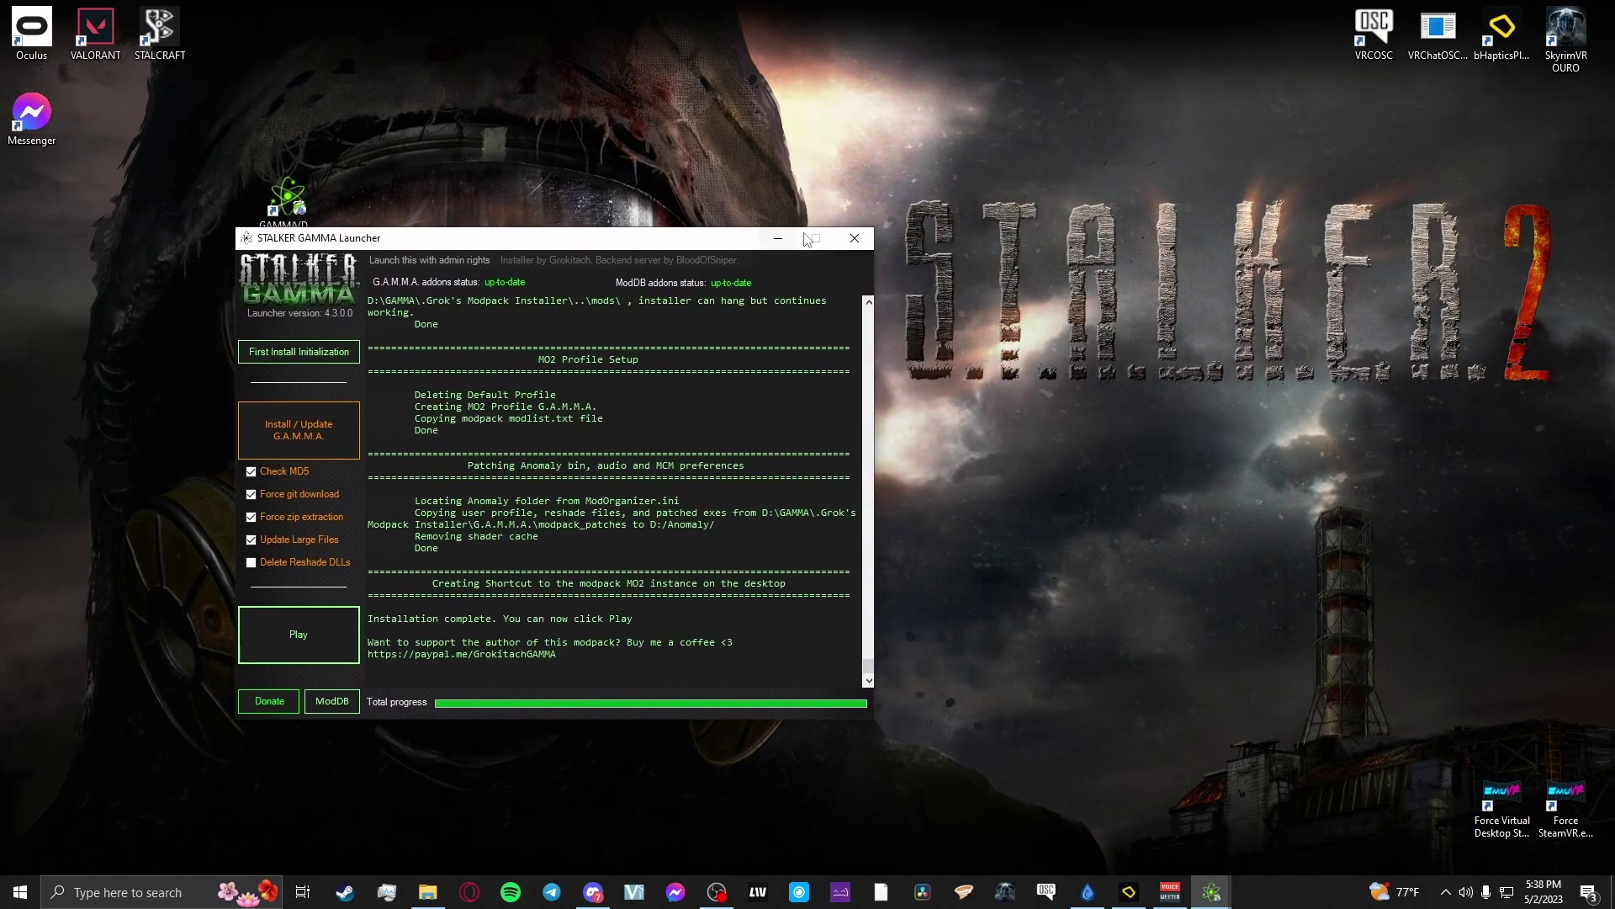
click(872, 238)
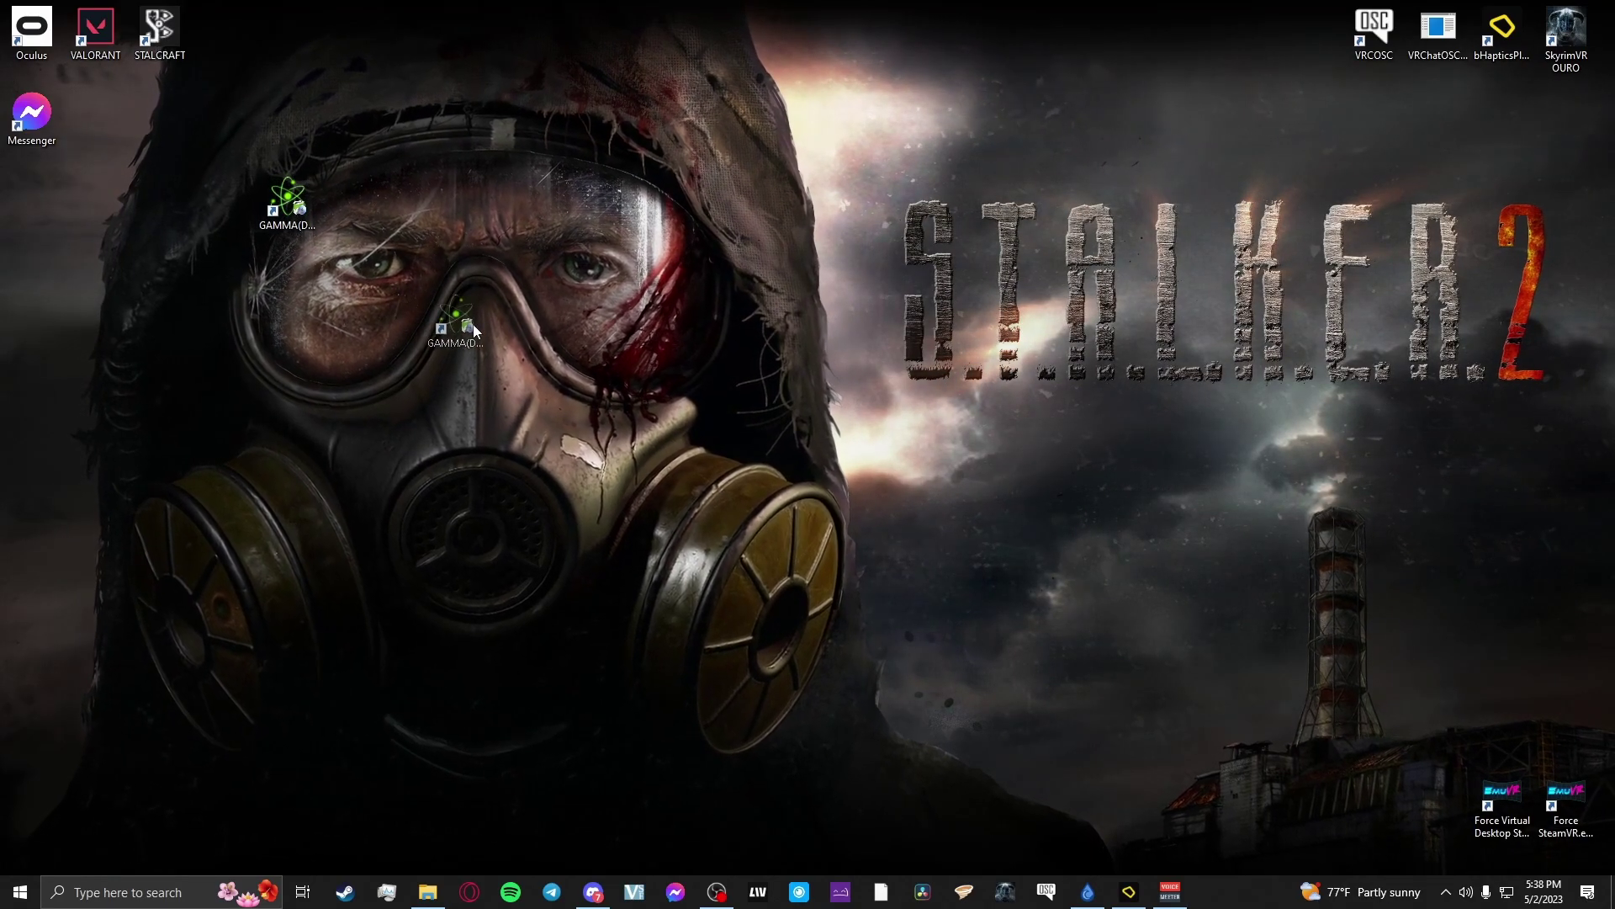
Move the GAMMA(DX11) shortcut toward the middle of the desktop and launch the game from it
drag(483, 333, 735, 370)
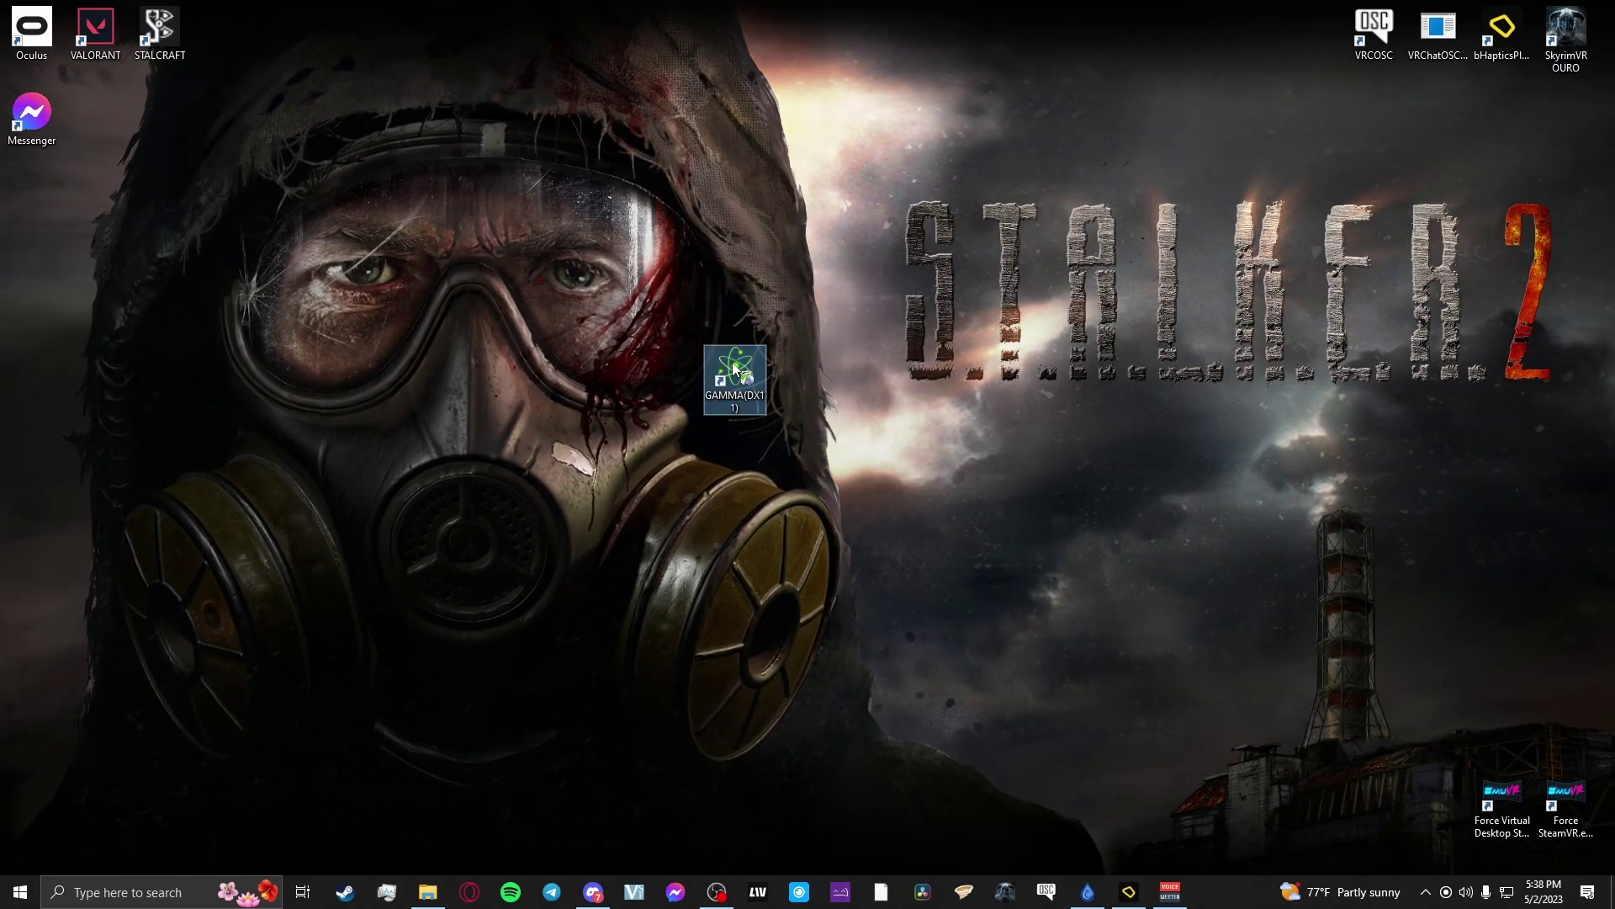
double_click(734, 369)
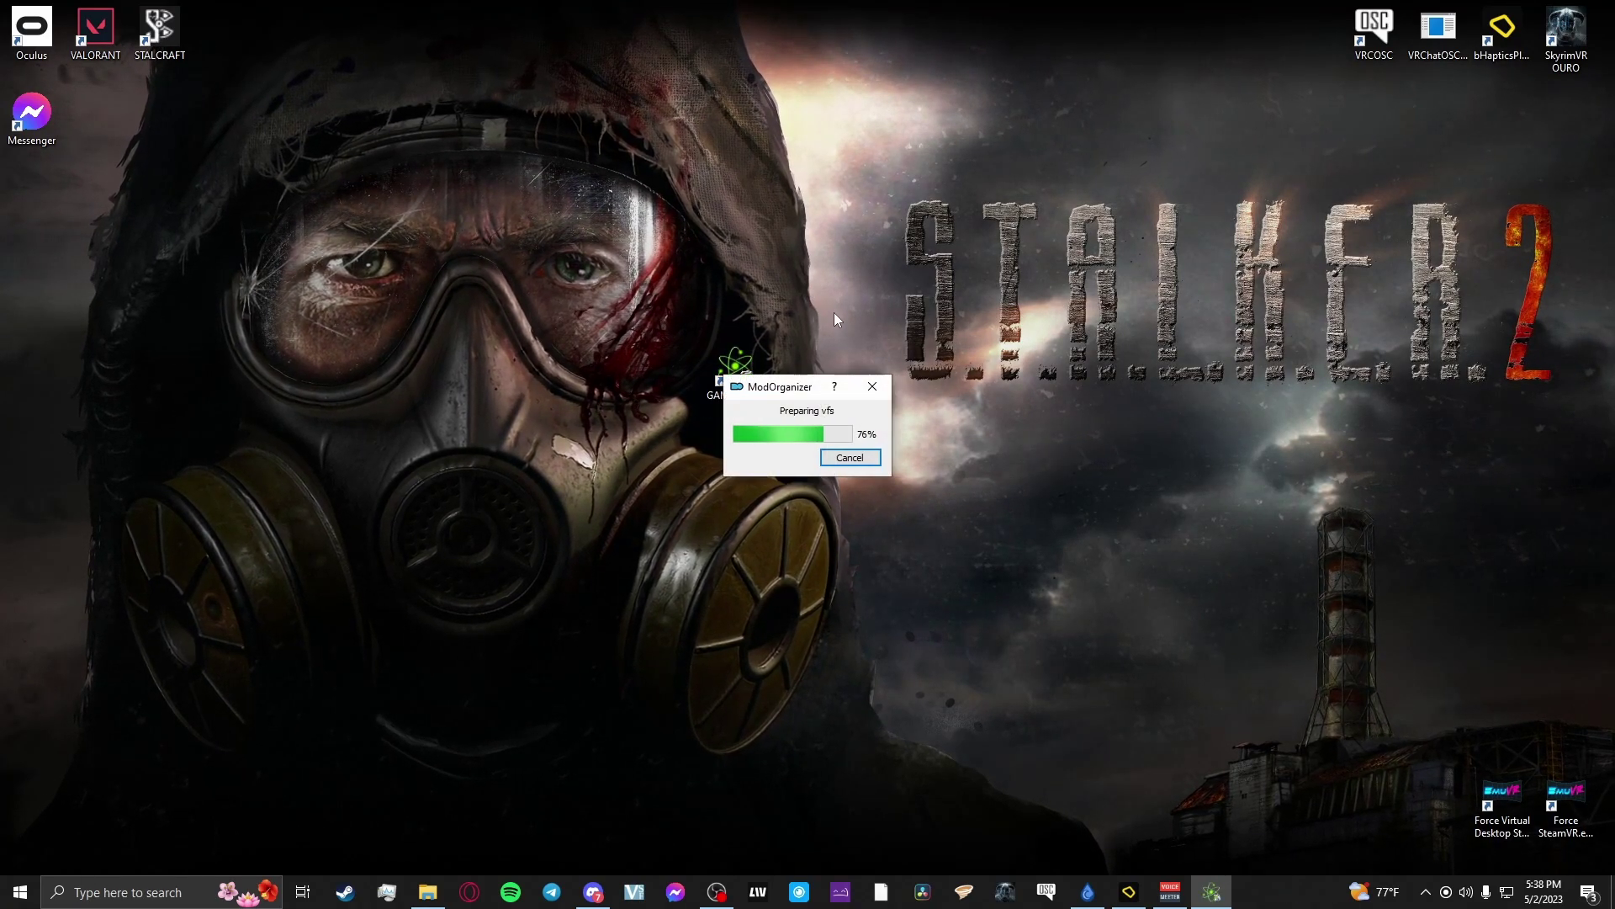